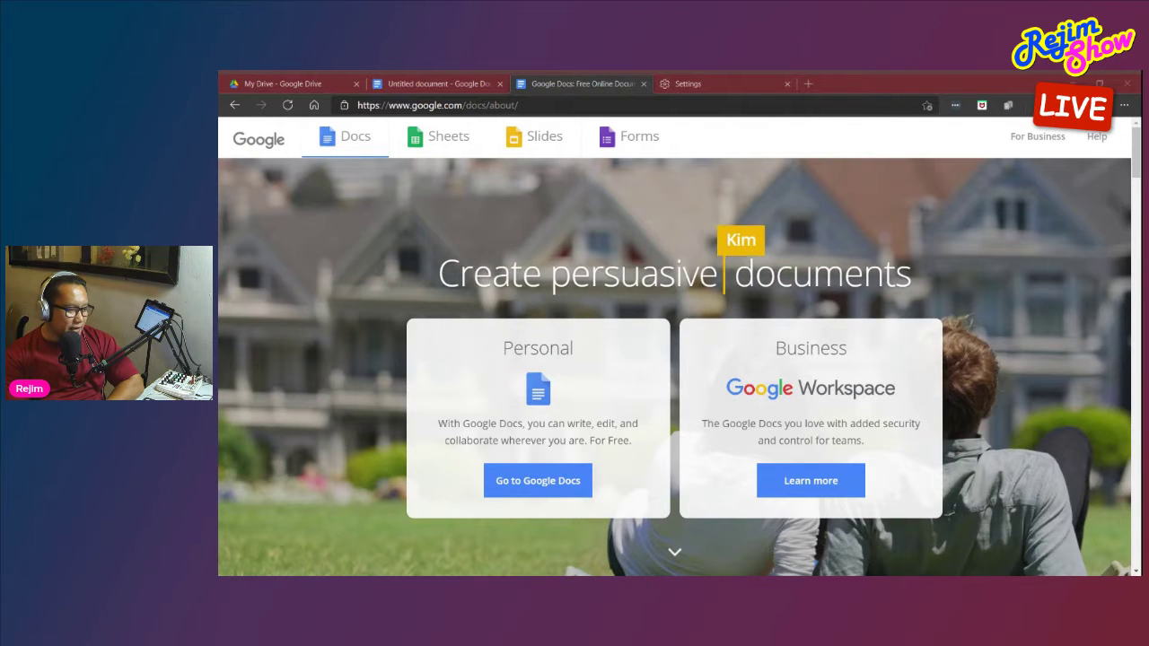
Examine the Google Docs overview page's sections on editing, templates, access on any device and collaboration
scroll(514, 361, down, 5)
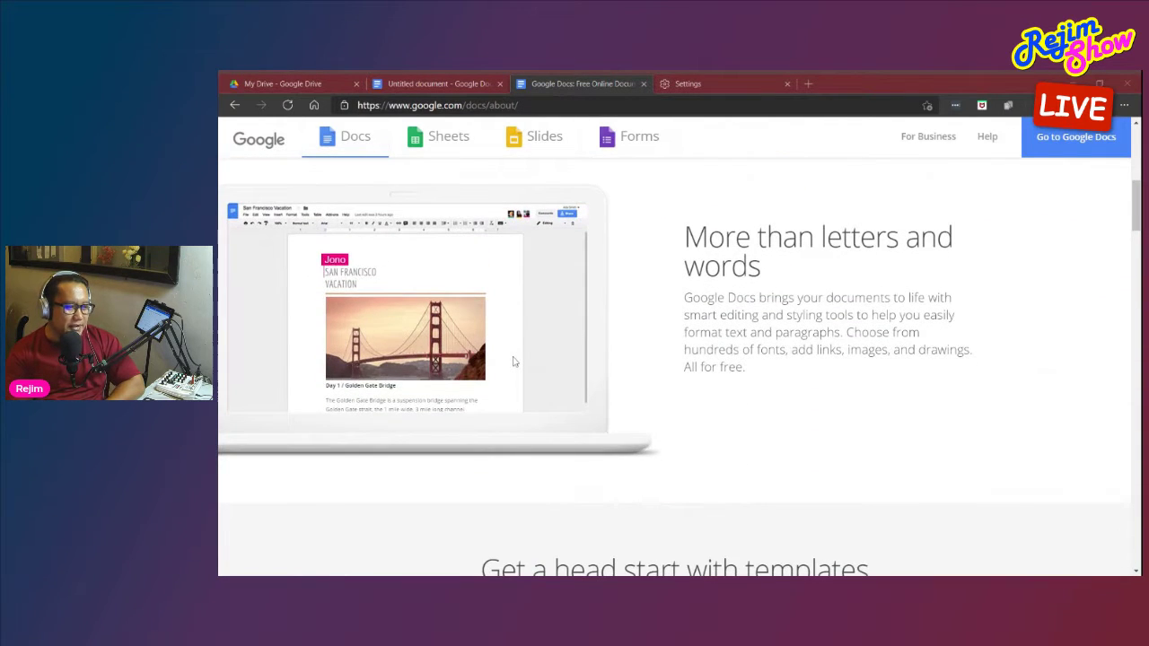
scroll(514, 362, up, 1)
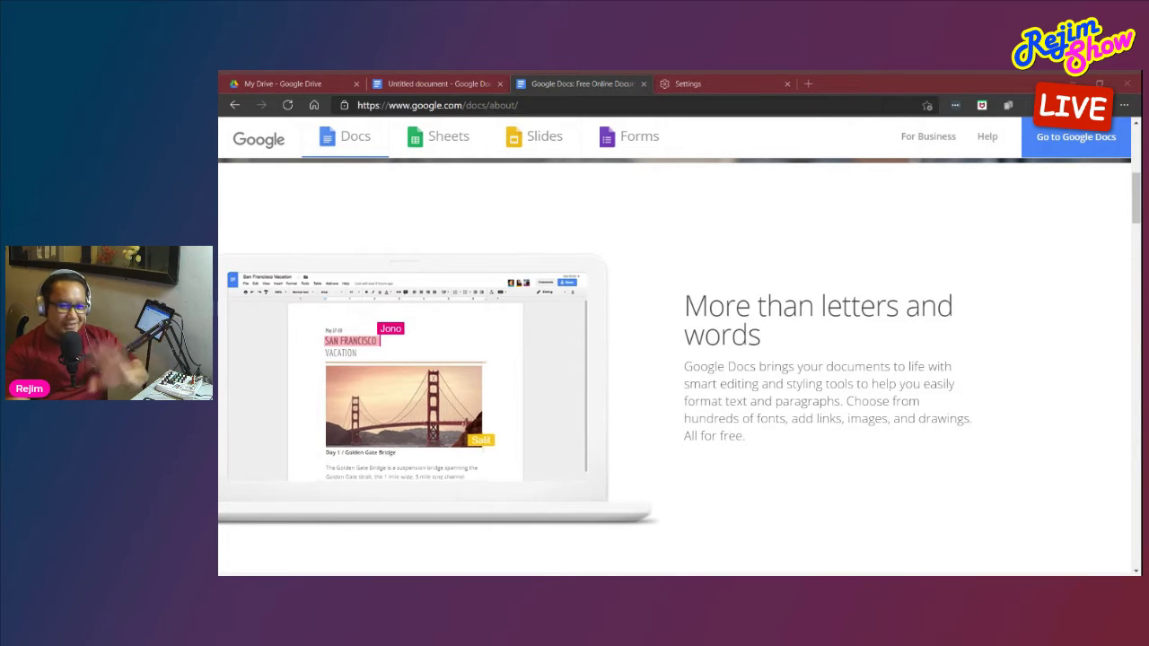
scroll(499, 356, down, 4)
scroll(498, 356, down, 1)
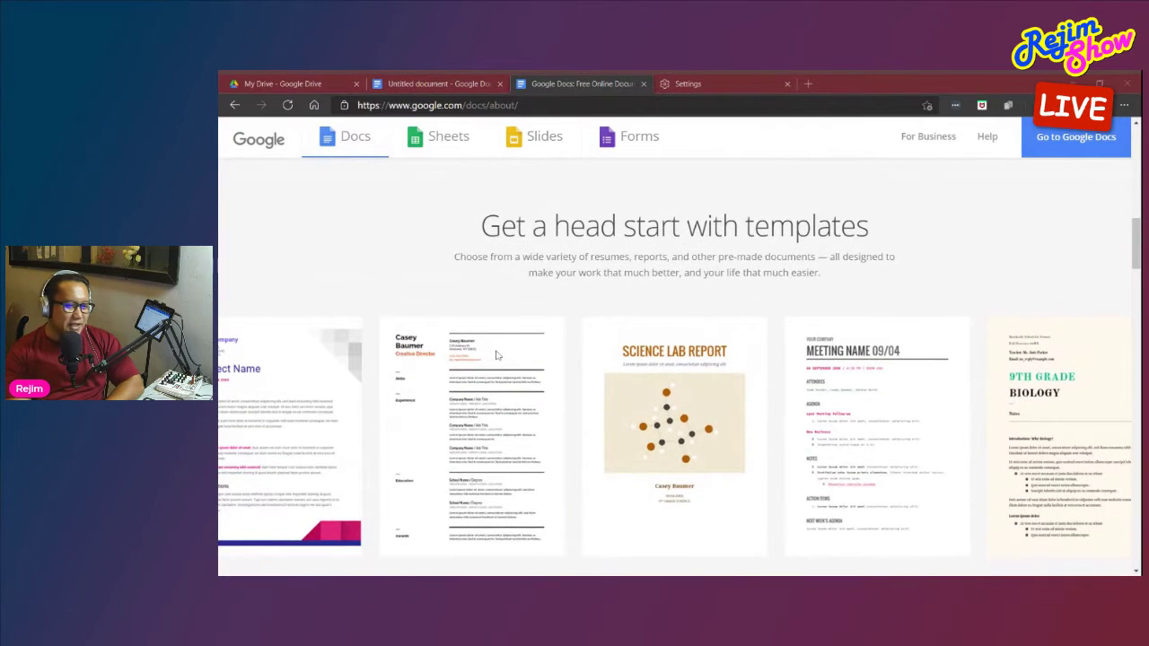
scroll(499, 355, down, 1)
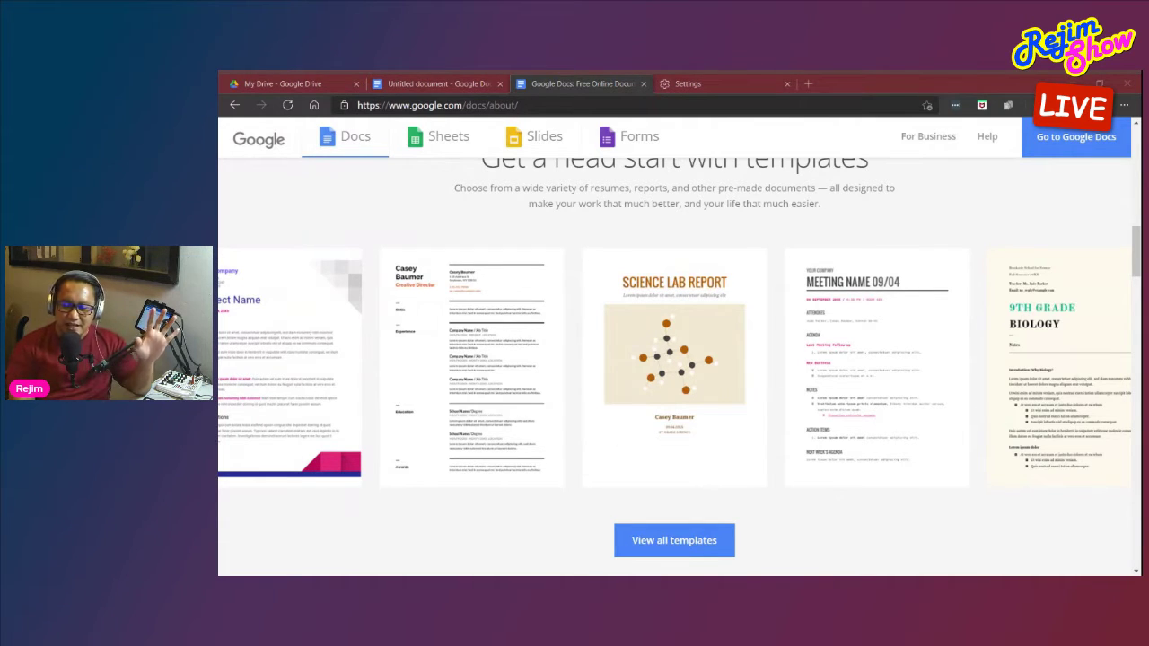
scroll(977, 405, down, 4)
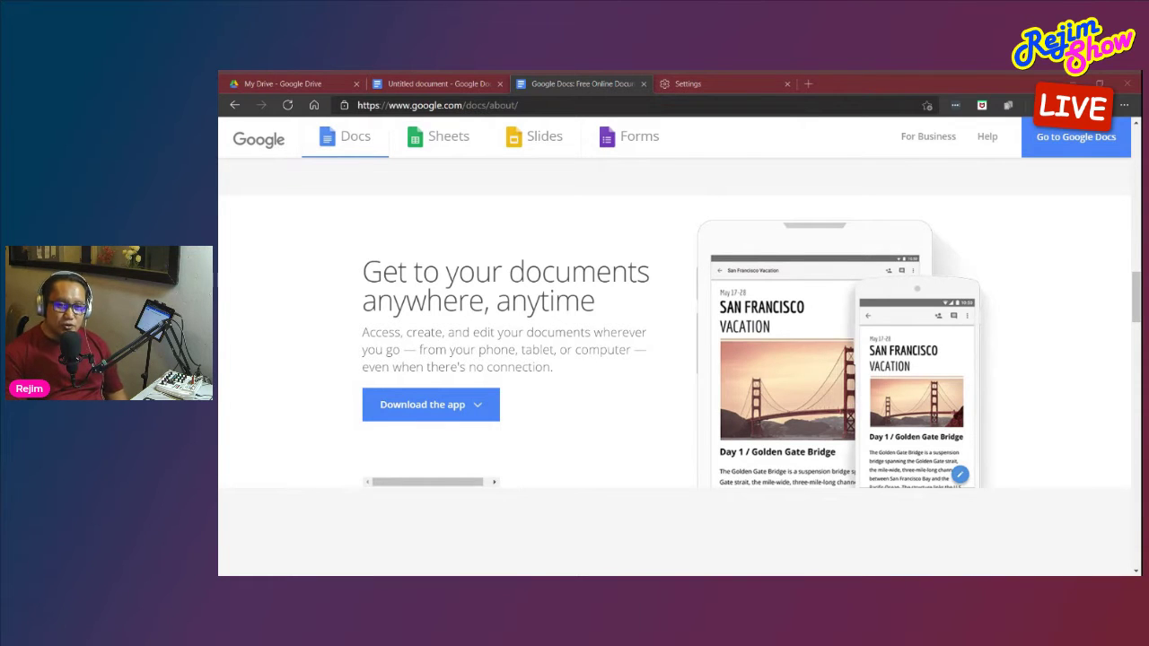
scroll(724, 377, down, 2)
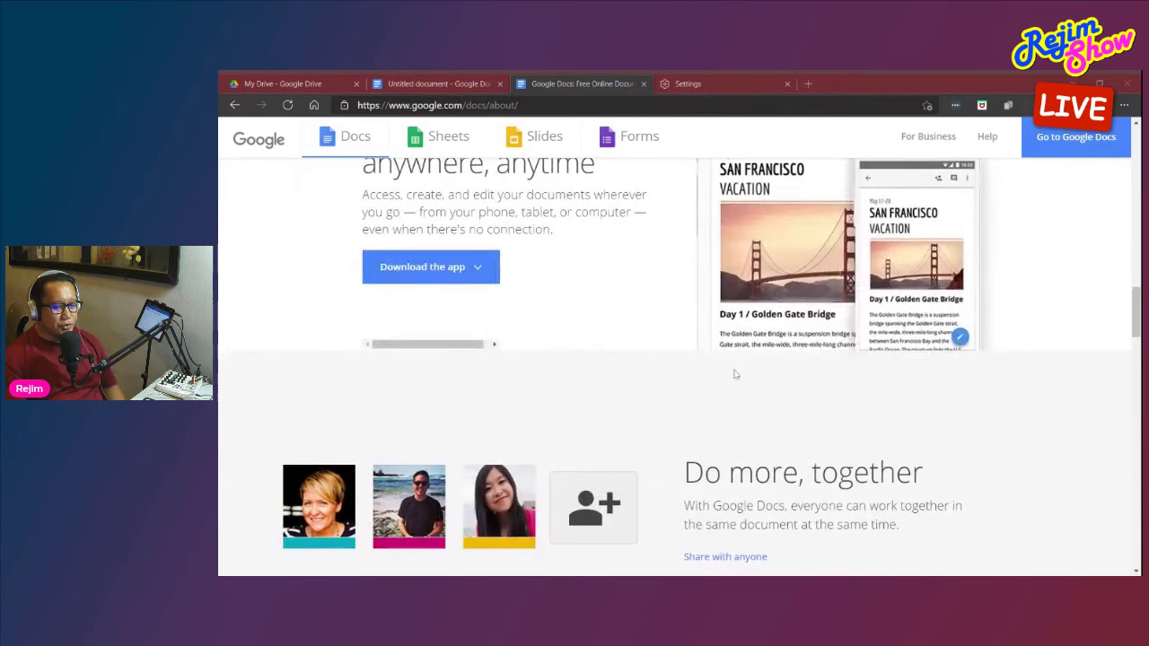
scroll(856, 347, up, 1)
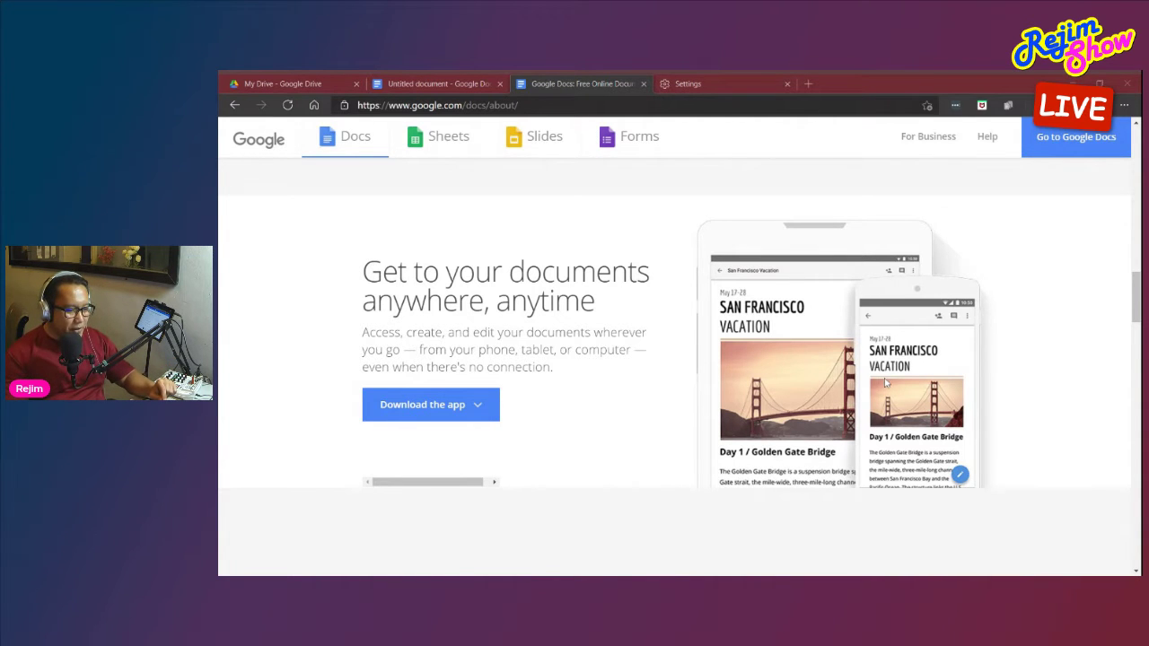
scroll(886, 384, down, 4)
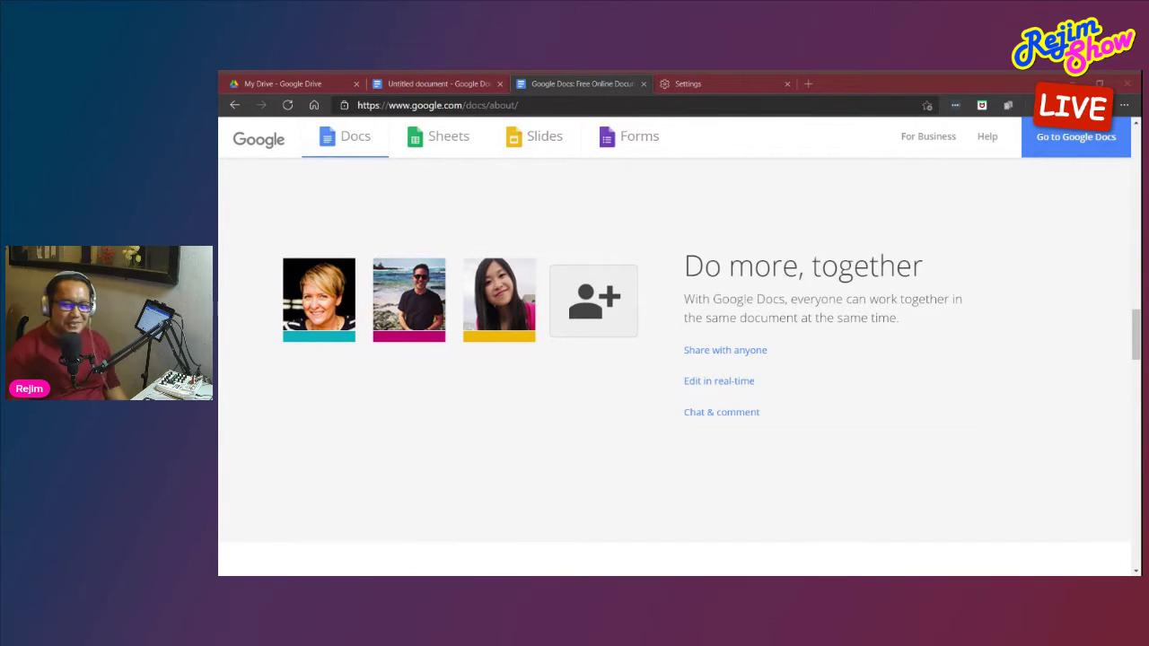
Read the Google Docs overview page's remaining sections on automatic saving, Word compatibility, built-in search, add-ons and getting started
scroll(965, 398, down, 5)
scroll(882, 318, up, 2)
scroll(986, 320, down, 1)
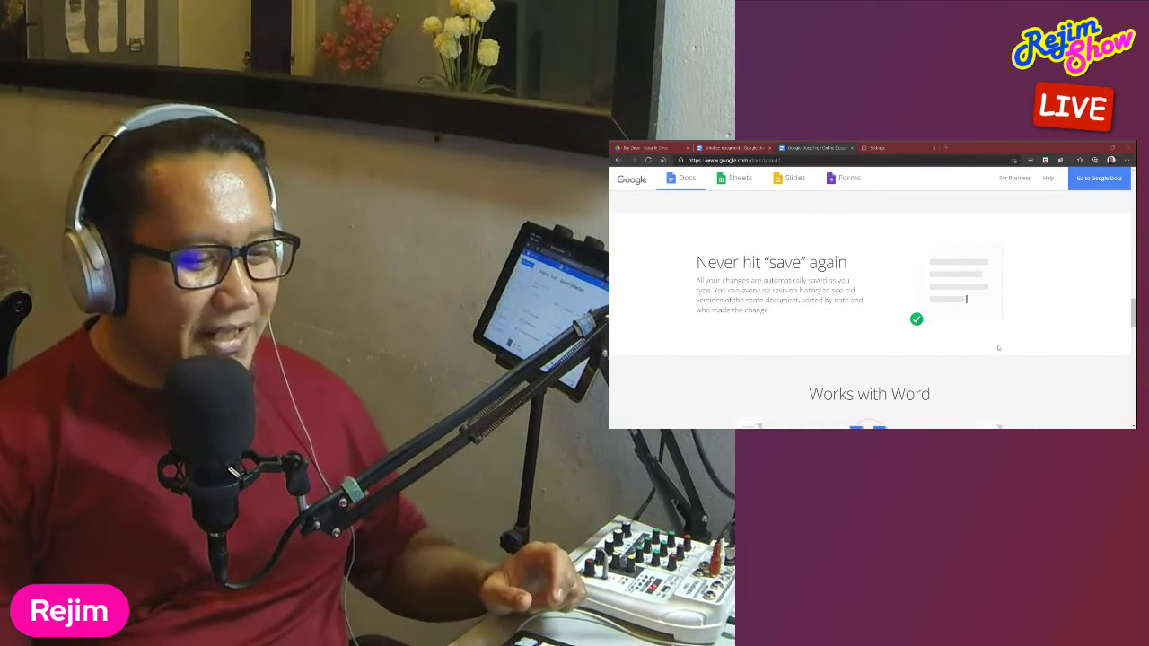
scroll(997, 347, down, 5)
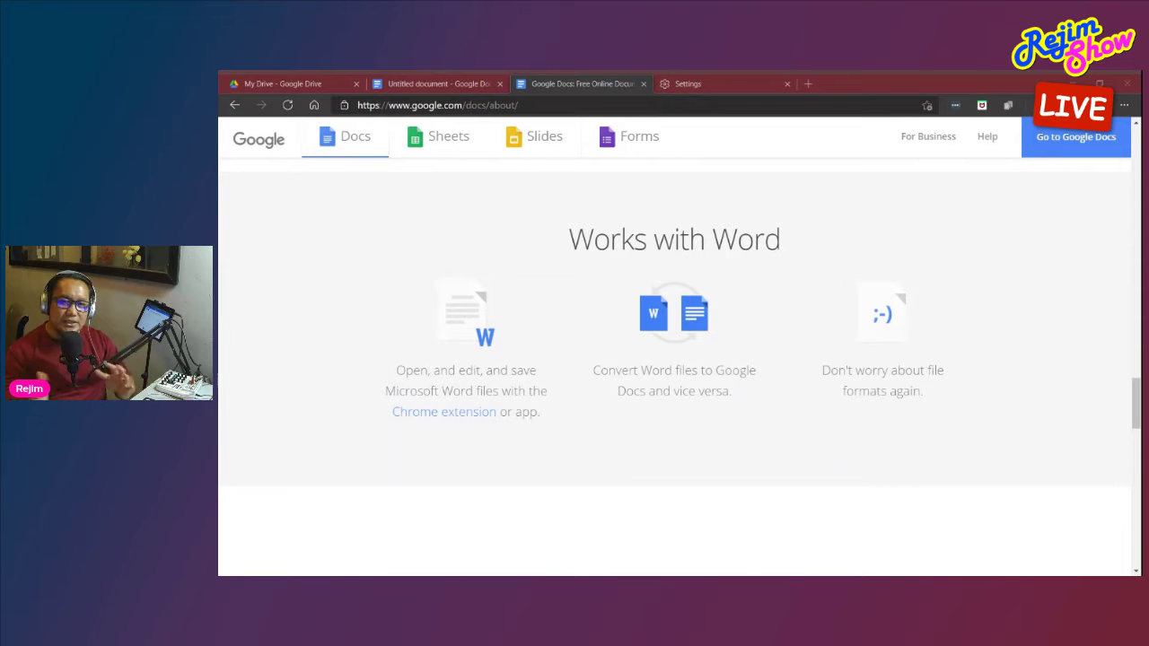
scroll(917, 327, down, 3)
scroll(917, 327, down, 1)
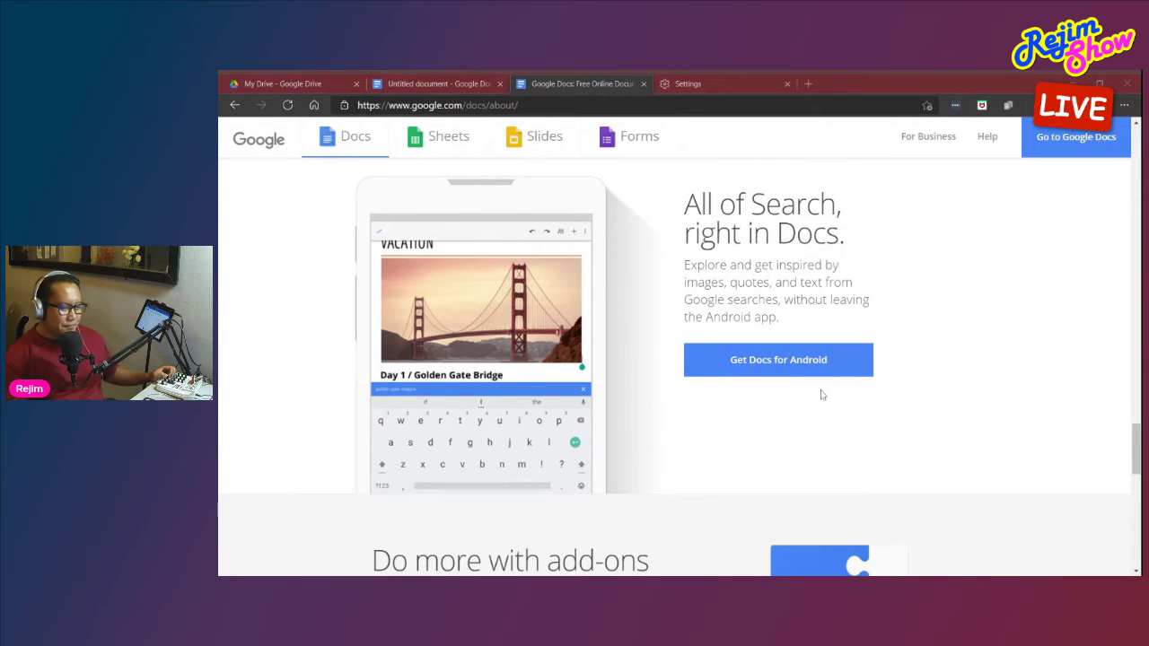
scroll(823, 392, down, 3)
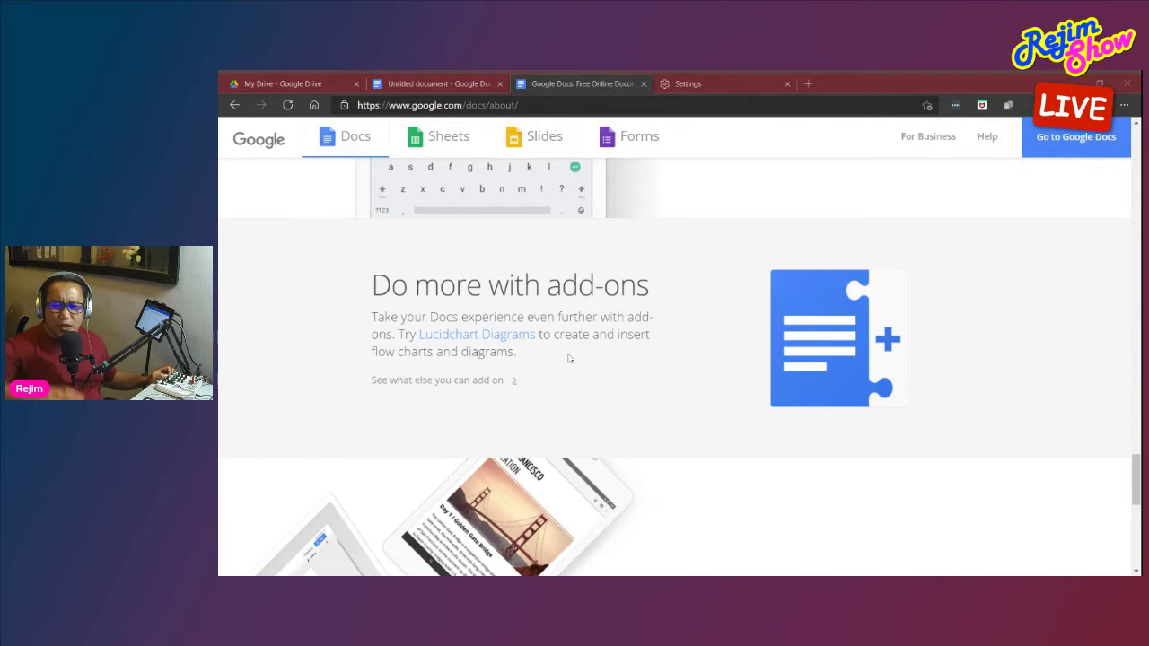
scroll(600, 357, down, 3)
scroll(605, 355, up, 3)
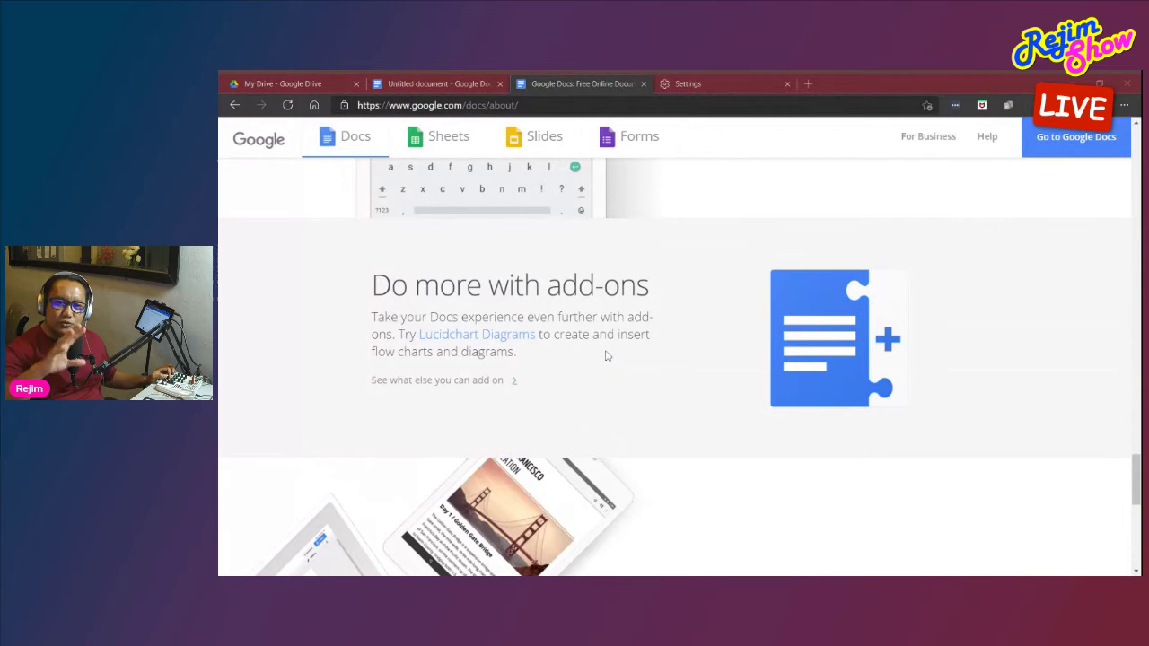
scroll(606, 356, down, 3)
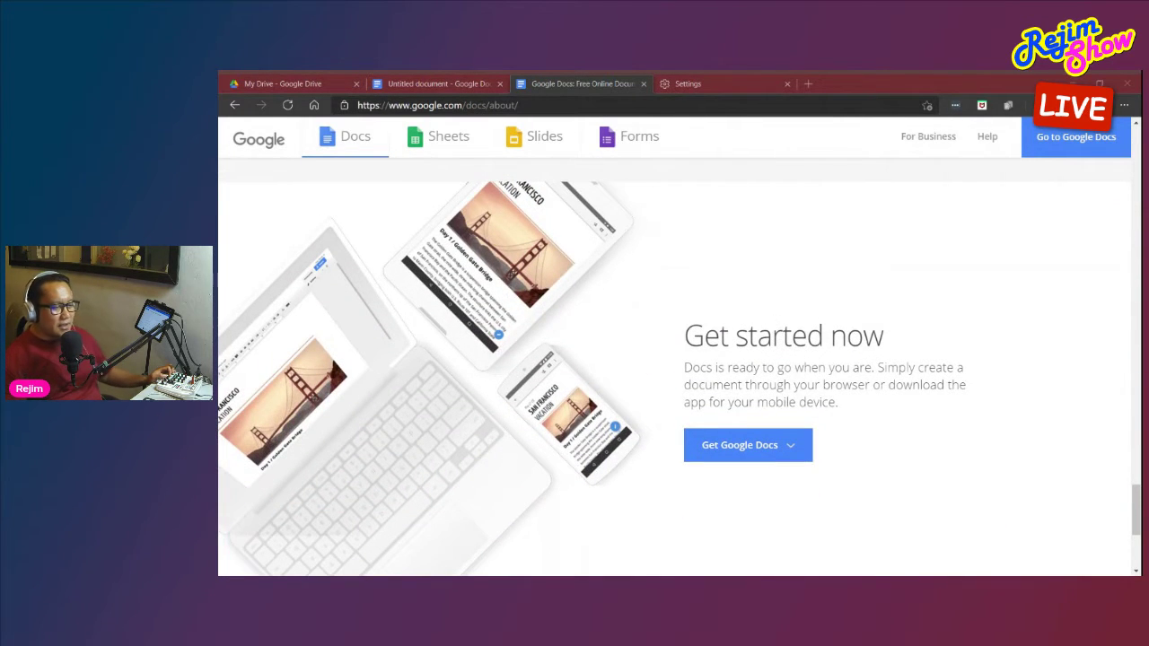
scroll(875, 323, down, 3)
scroll(875, 324, up, 4)
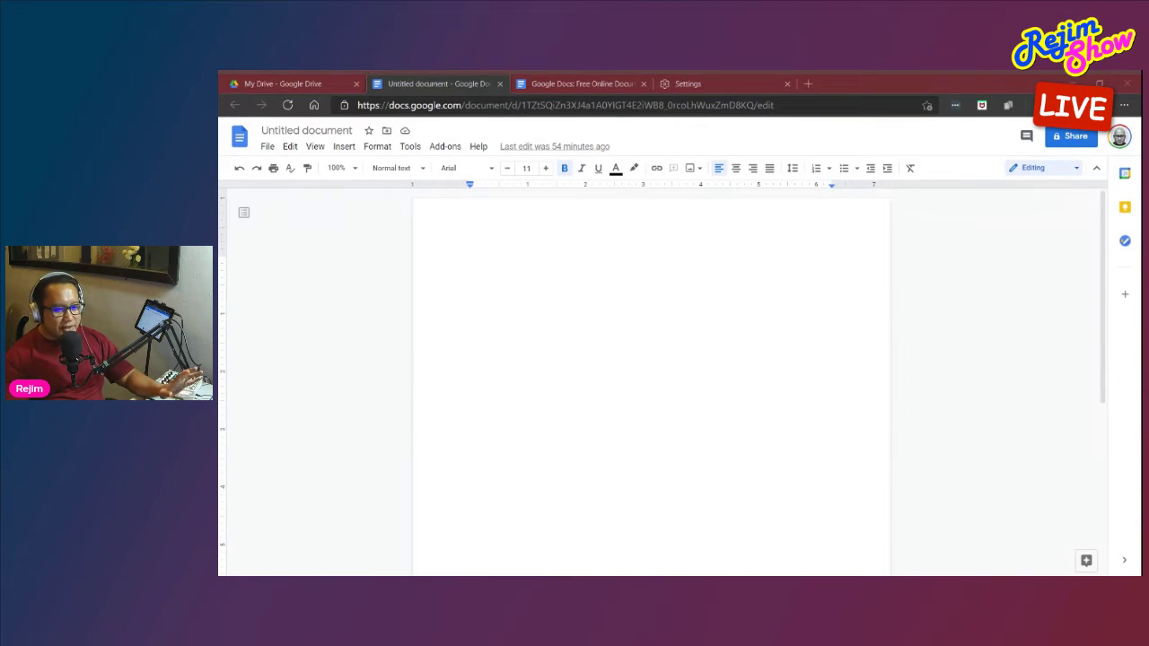
Hide and restore the document's menus, and rename the untitled document as Belajar Google Docs
click(1096, 169)
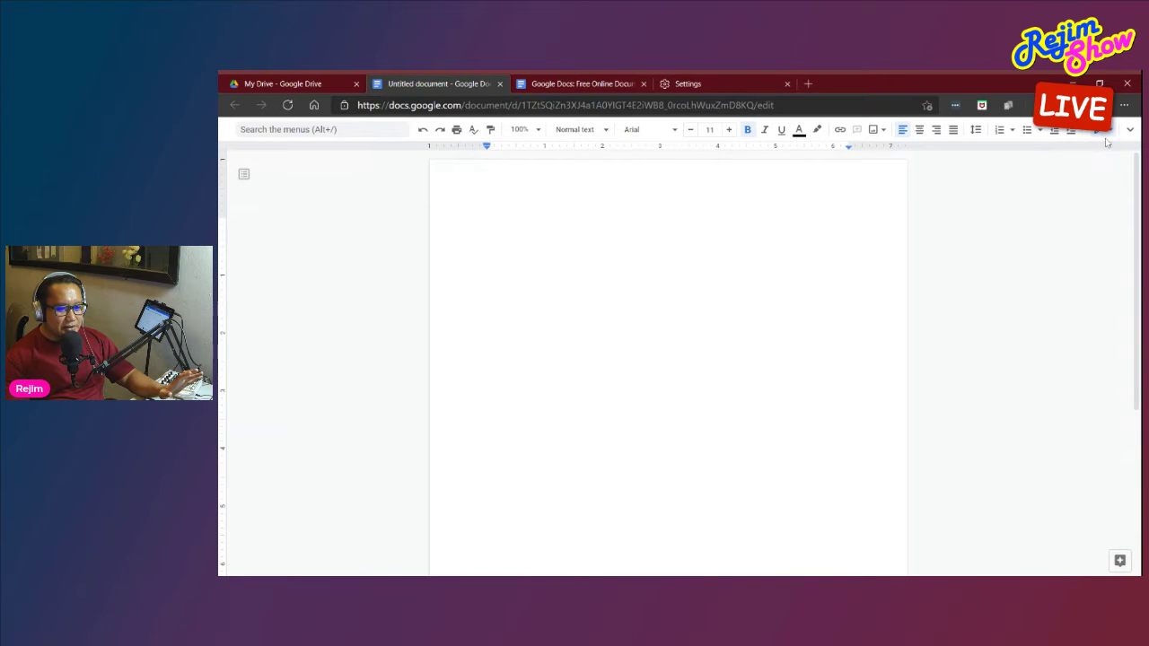
click(1131, 129)
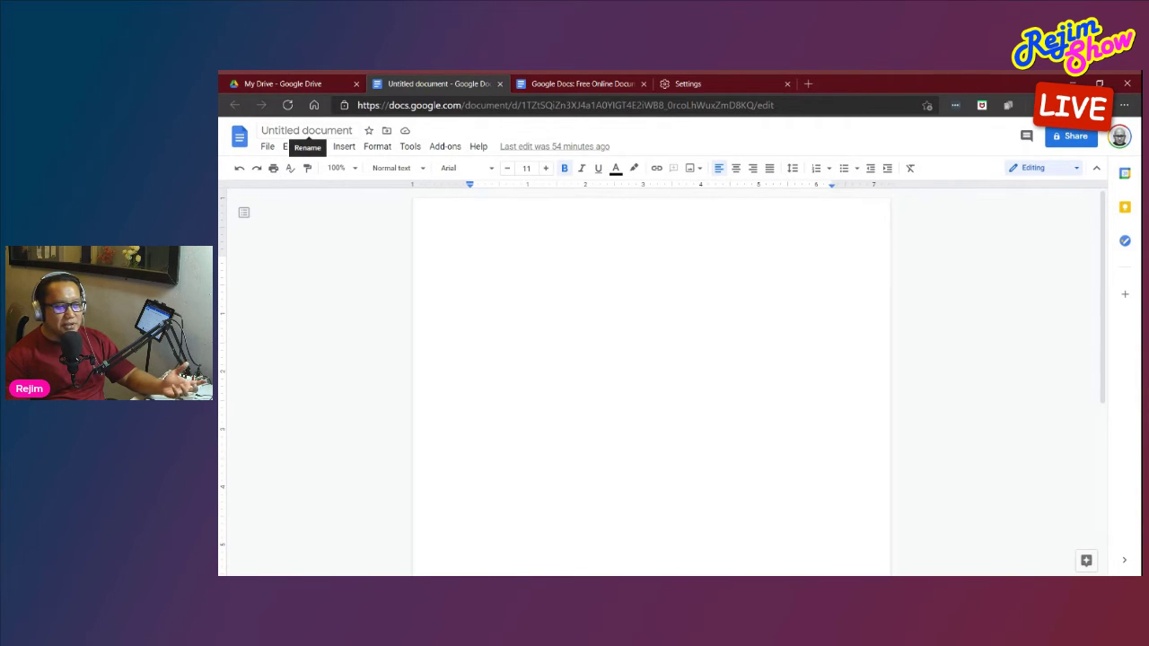
click(306, 132)
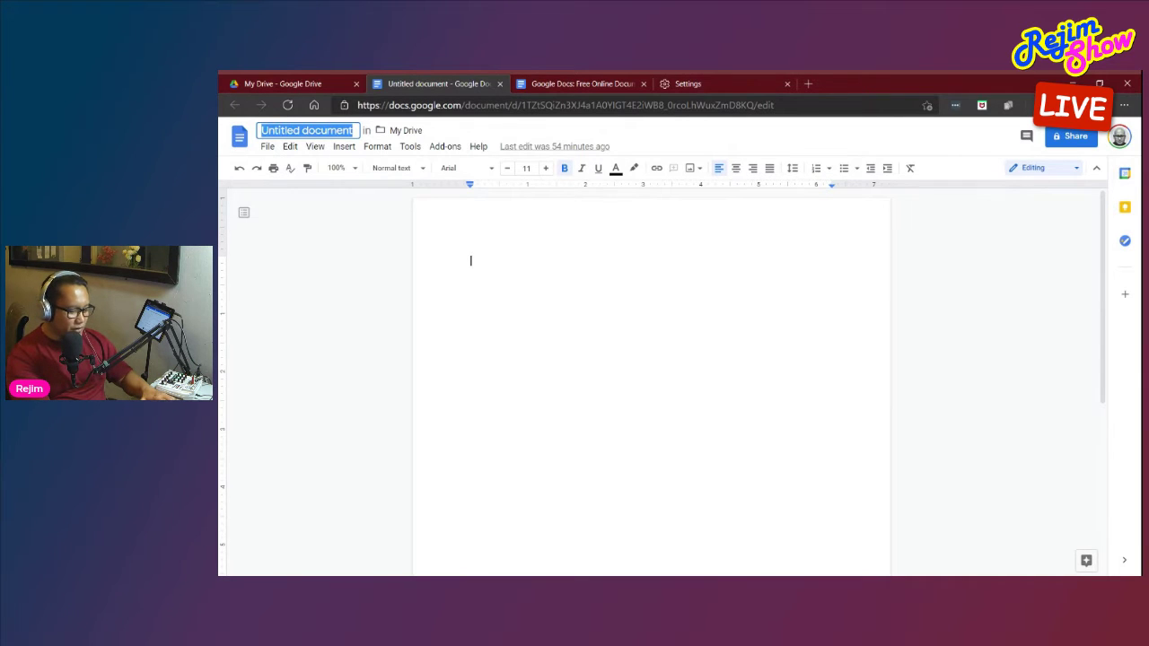
text(Belajar Google Docs)
key(Return)
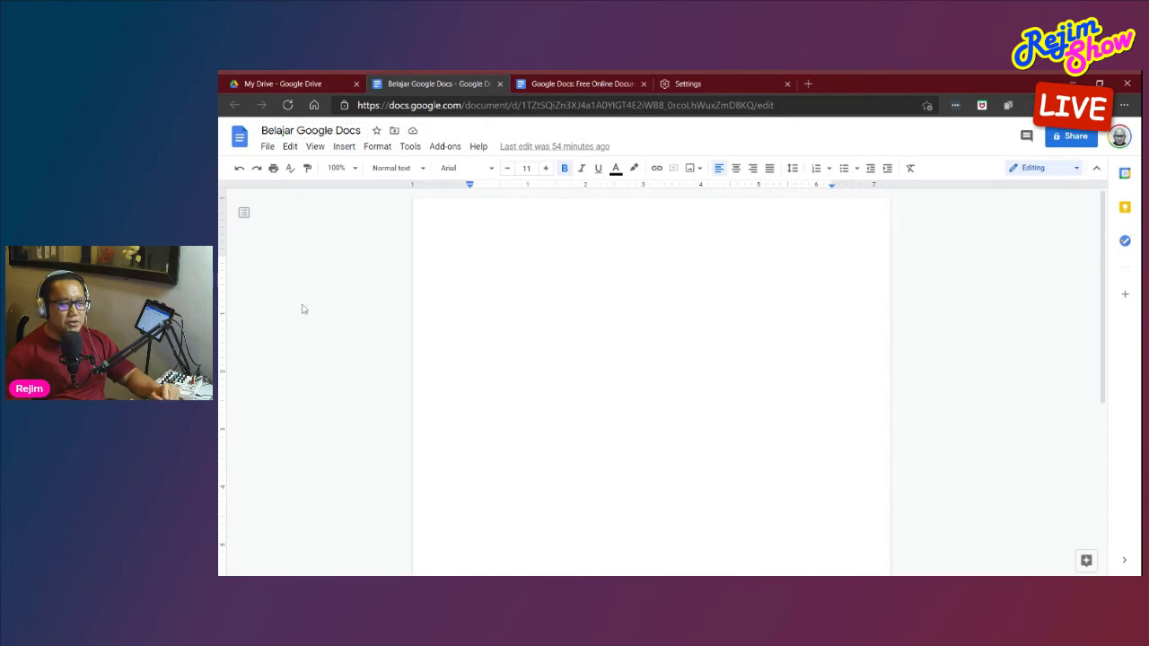
Create a new document from the Resume Serif template in the template gallery
click(274, 151)
mouse_move(306, 199)
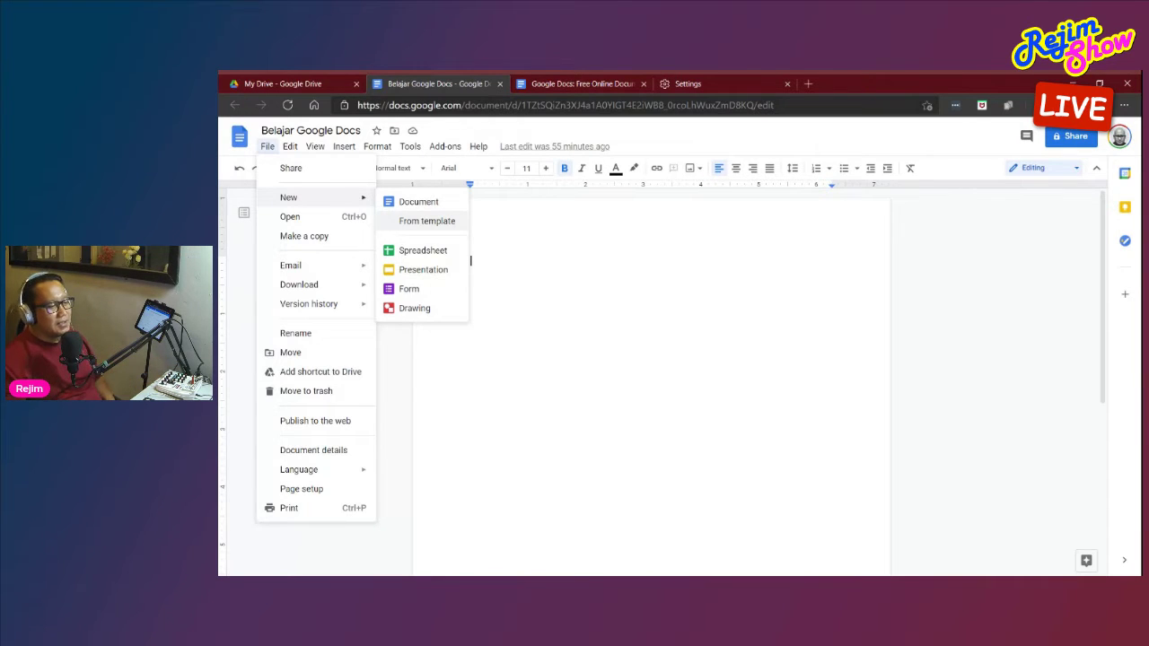
click(434, 222)
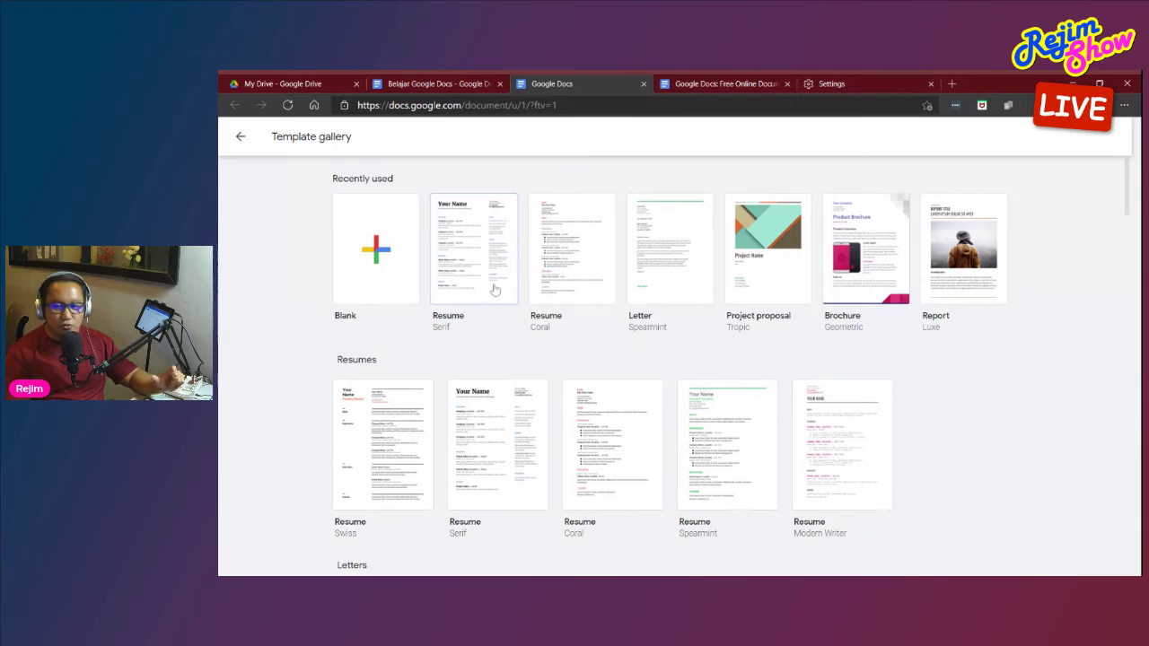
click(490, 254)
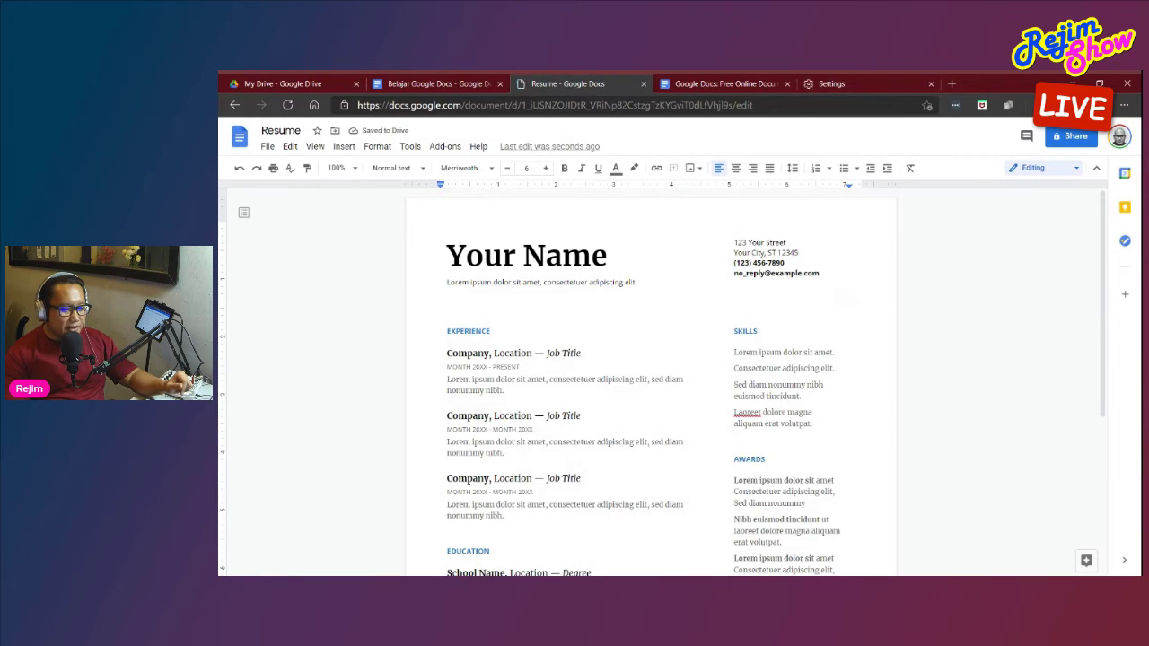
Replace the "Your Name" heading of the resume with the person's name
click(523, 256)
scroll(651, 386, down, 1)
scroll(650, 386, up, 1)
key(shift+Left)
key(shift+Left)
key(shift+Left)
key(shift+Left)
key(shift+Left)
key(shift+Left)
key(shift+Left)
key(shift+Left)
key(shift+Left)
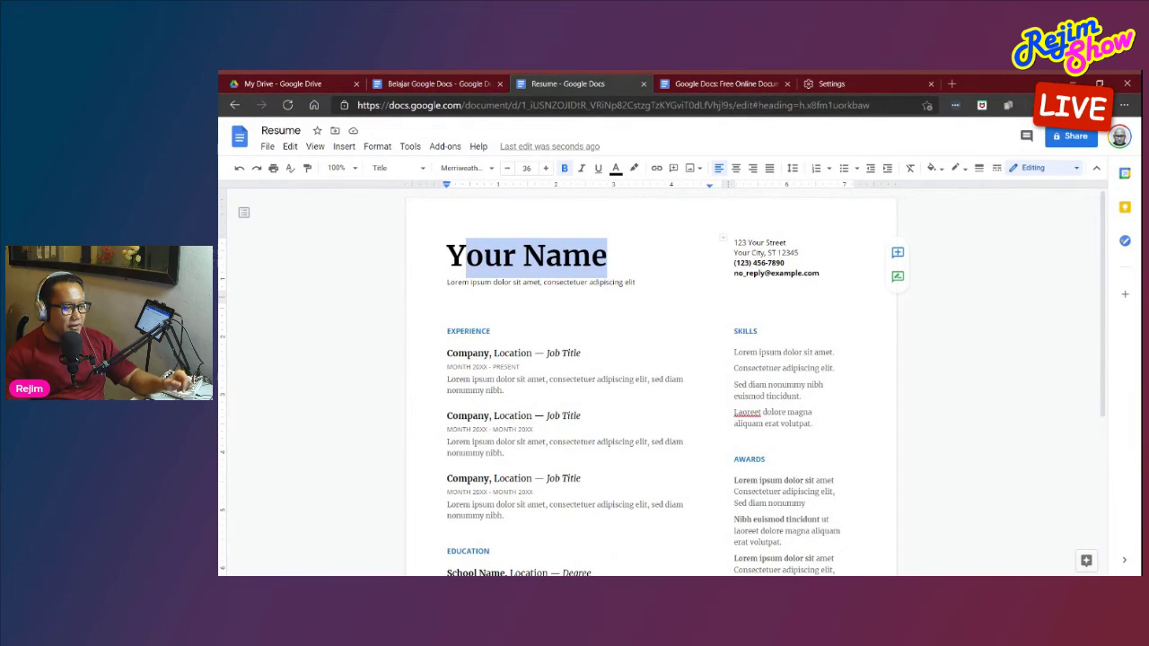
text(Rejim)
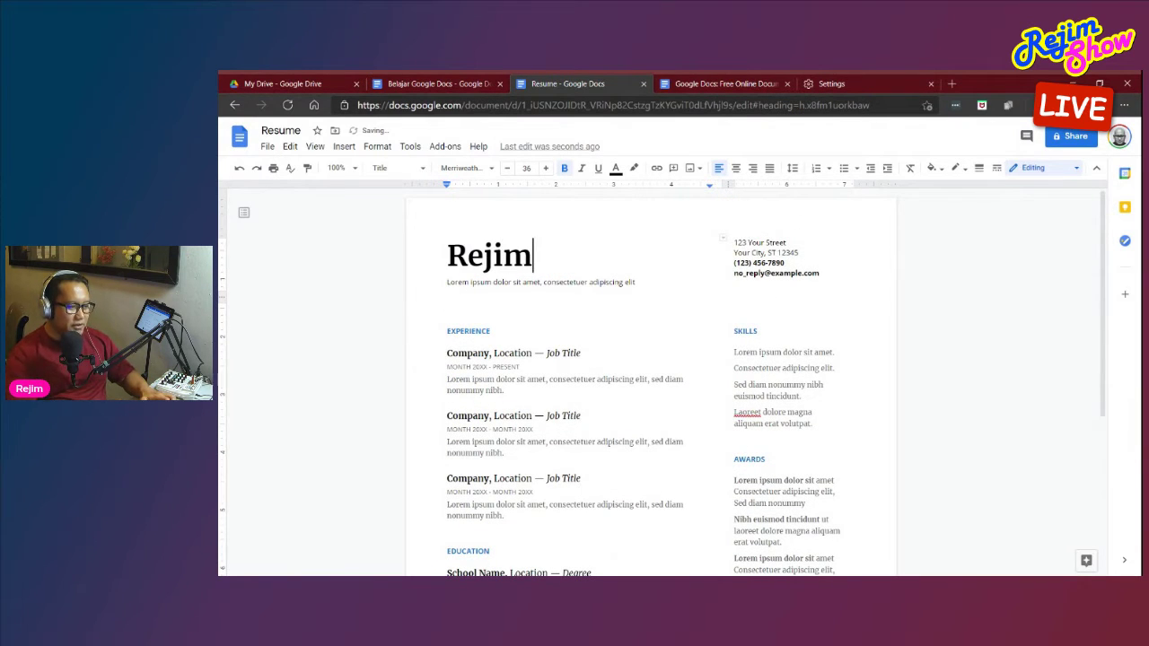
Replace the placeholder subtitle under the resume's name heading with "Lelaki Hebat Terhensem Abad Ini."
click(492, 282)
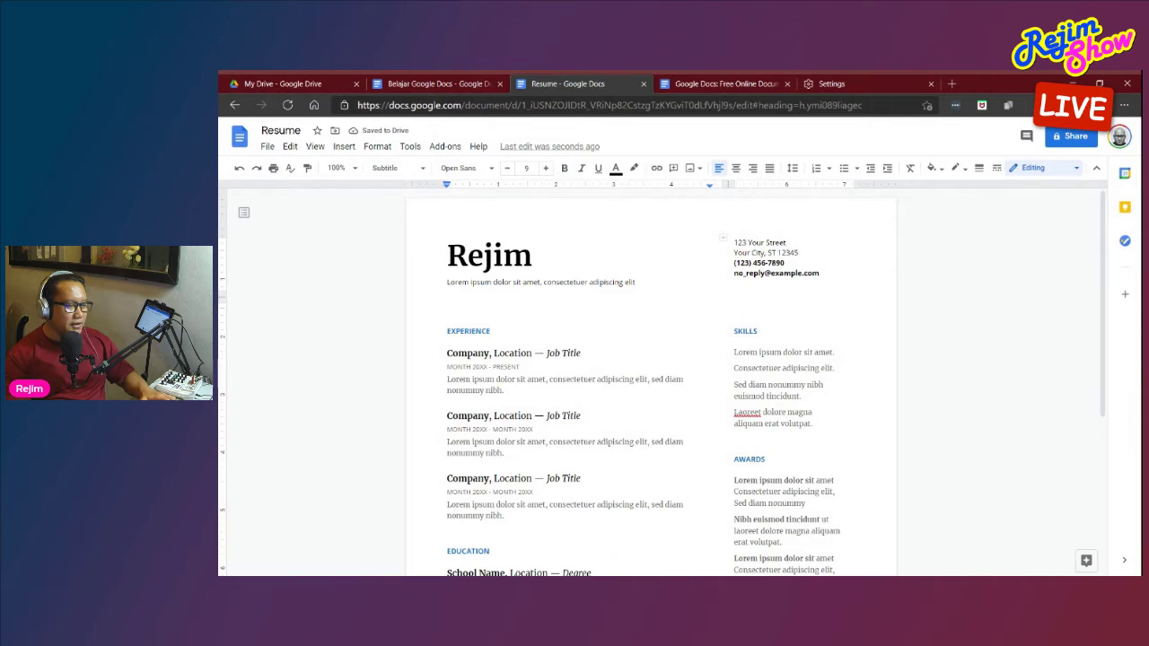
drag(447, 282, 636, 281)
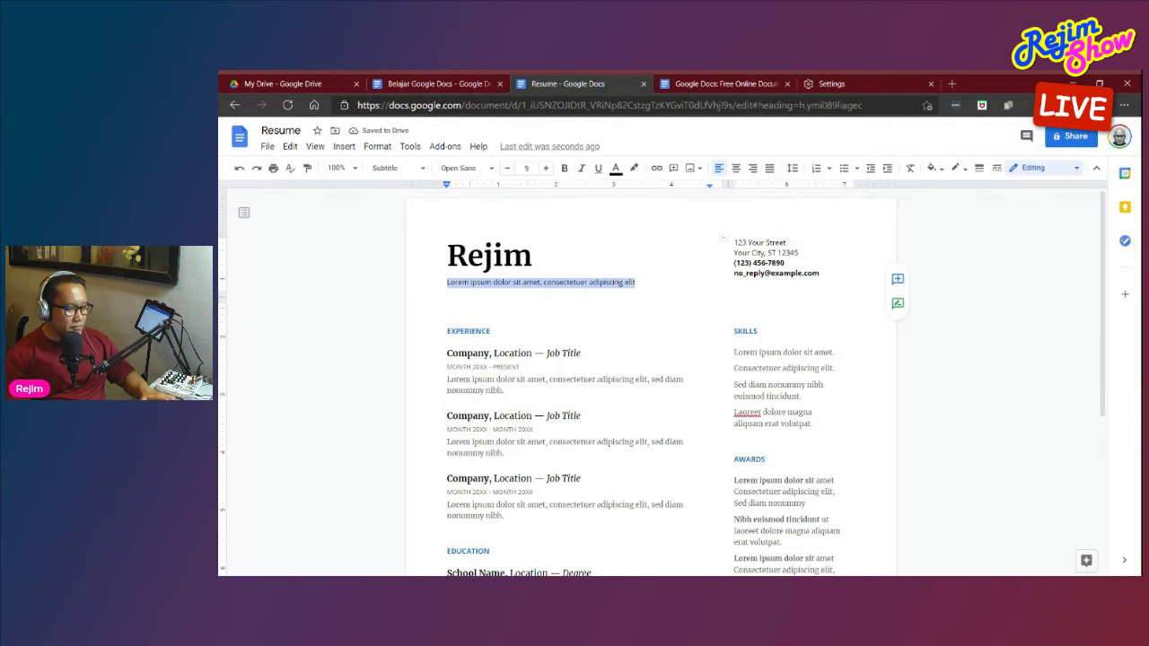
text(Lelaki Hebat Terhensem Abad)
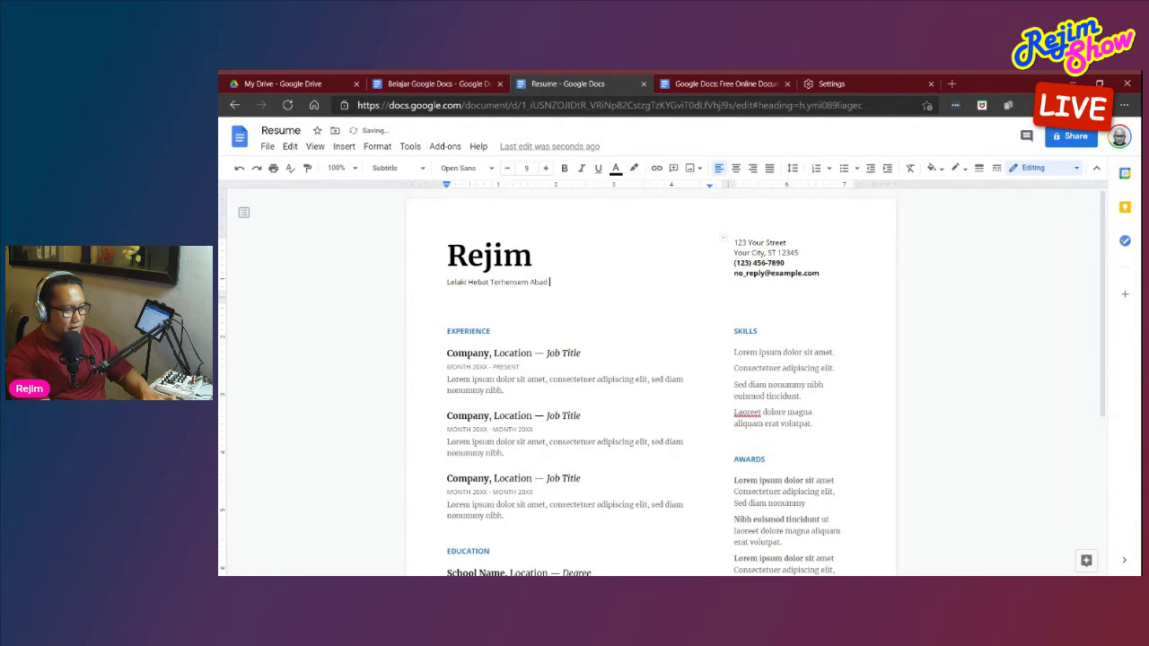
text( Ini.)
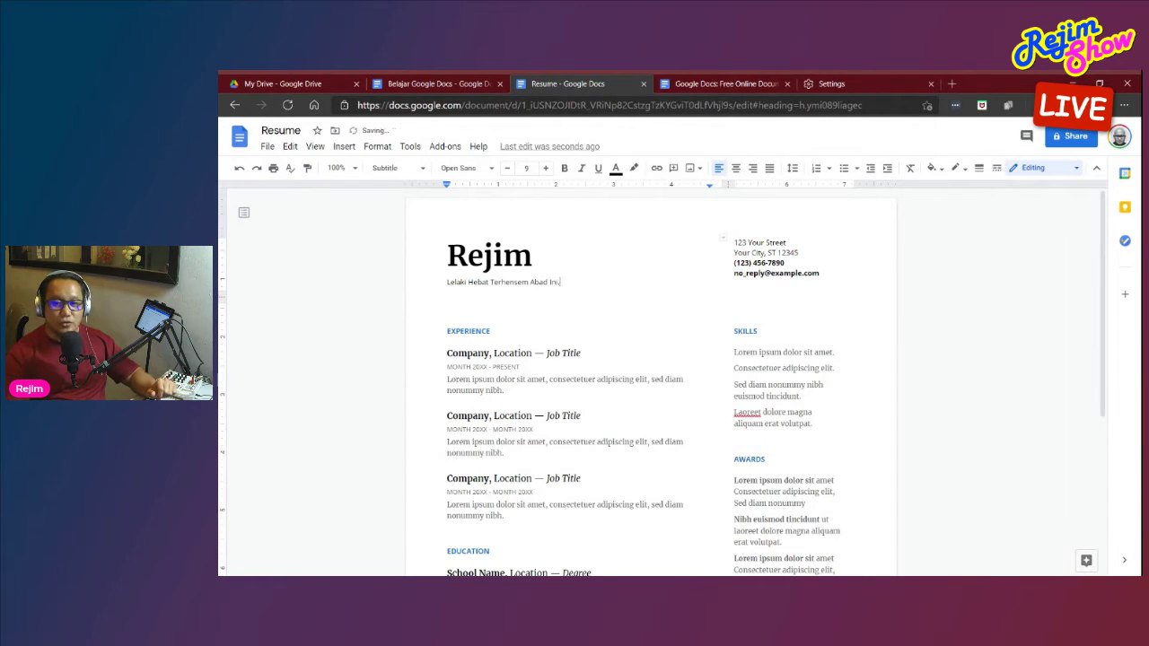
Look through the resume template's experience, education, projects, skills, awards and languages sections
click(583, 353)
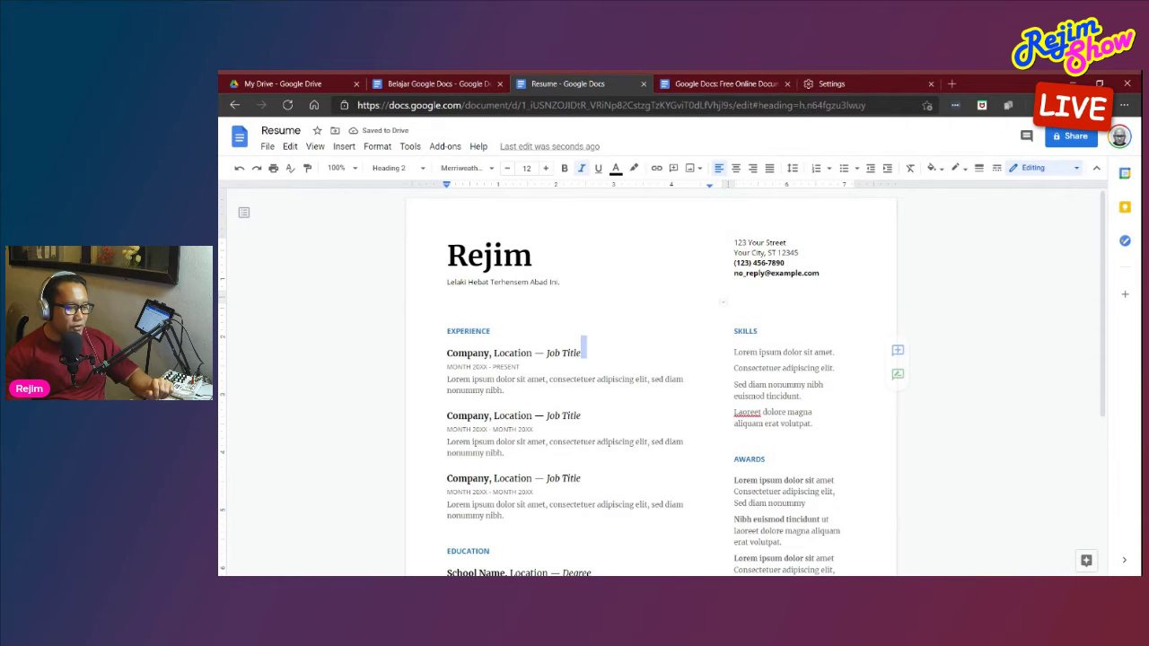
scroll(583, 353, down, 2)
scroll(584, 359, up, 1)
scroll(584, 359, down, 2)
scroll(583, 359, up, 2)
scroll(584, 359, down, 5)
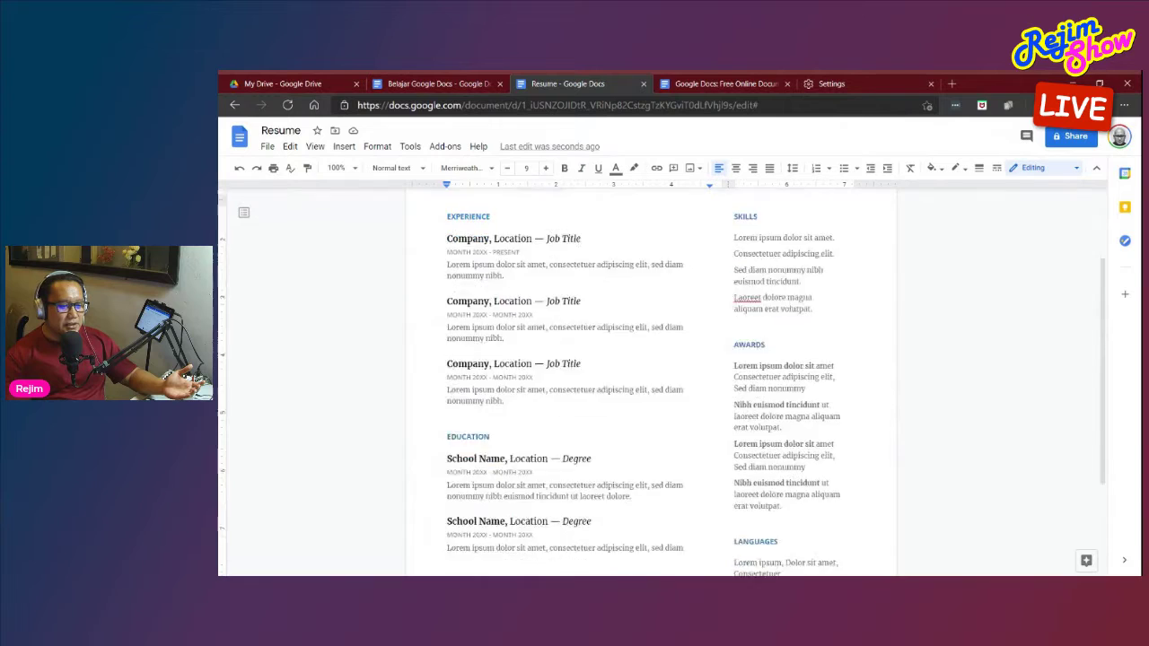
scroll(651, 377, up, 6)
scroll(651, 377, down, 6)
scroll(651, 377, up, 3)
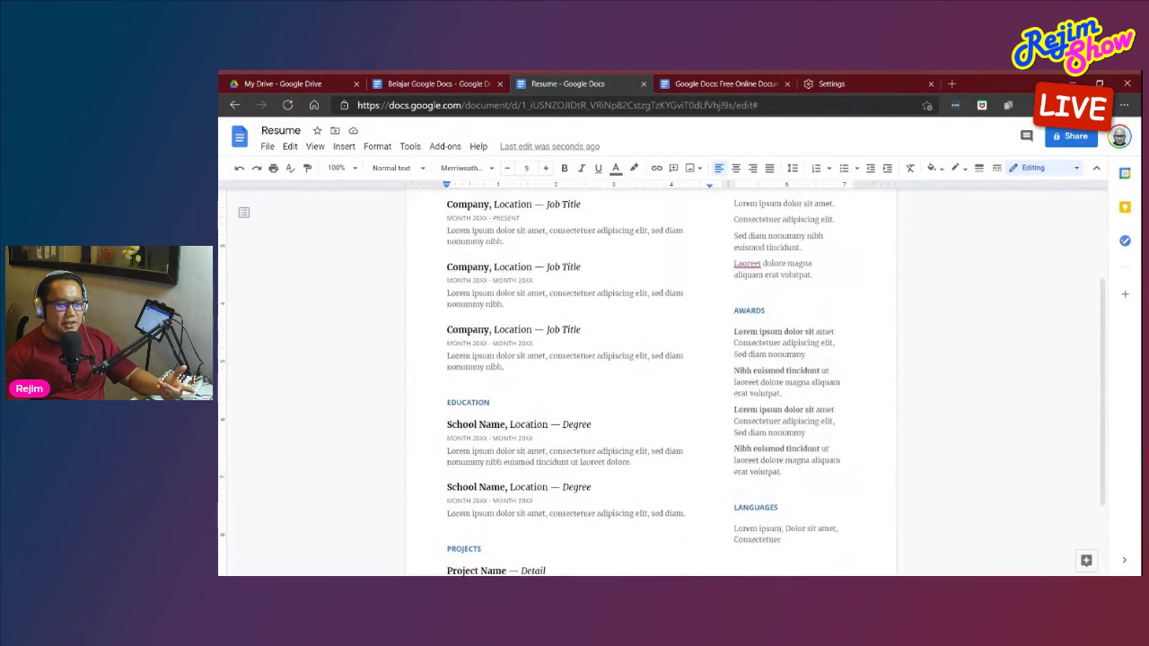
Close the resume and apply the header and footer margin settings to the Belajar Google Docs document
click(643, 83)
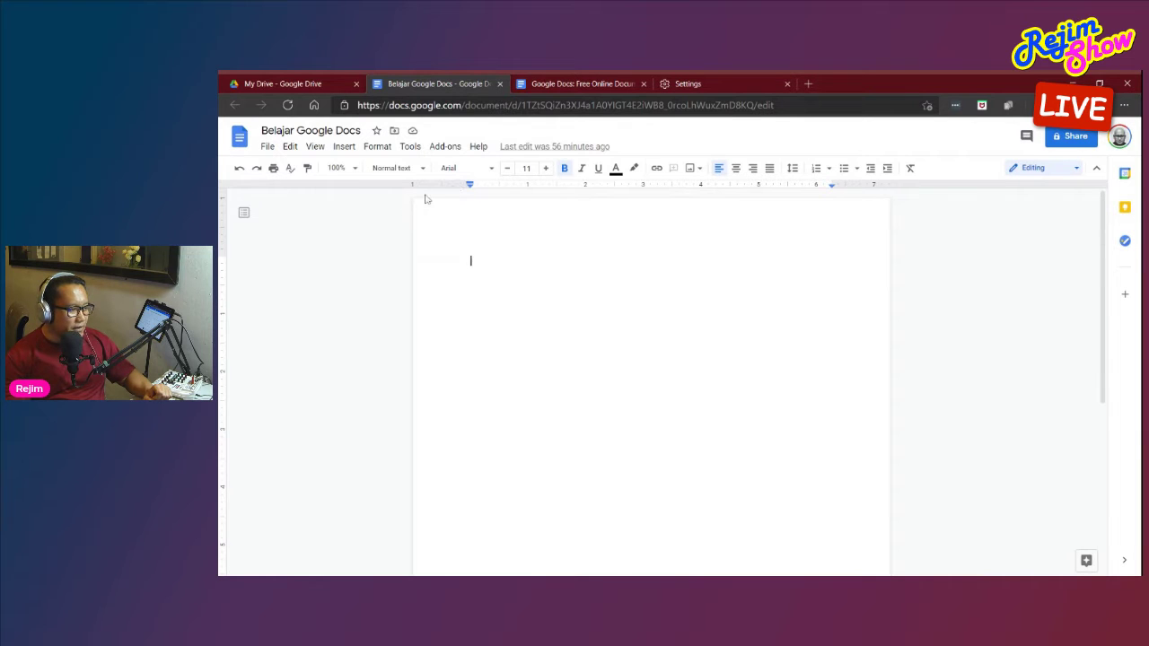
click(377, 146)
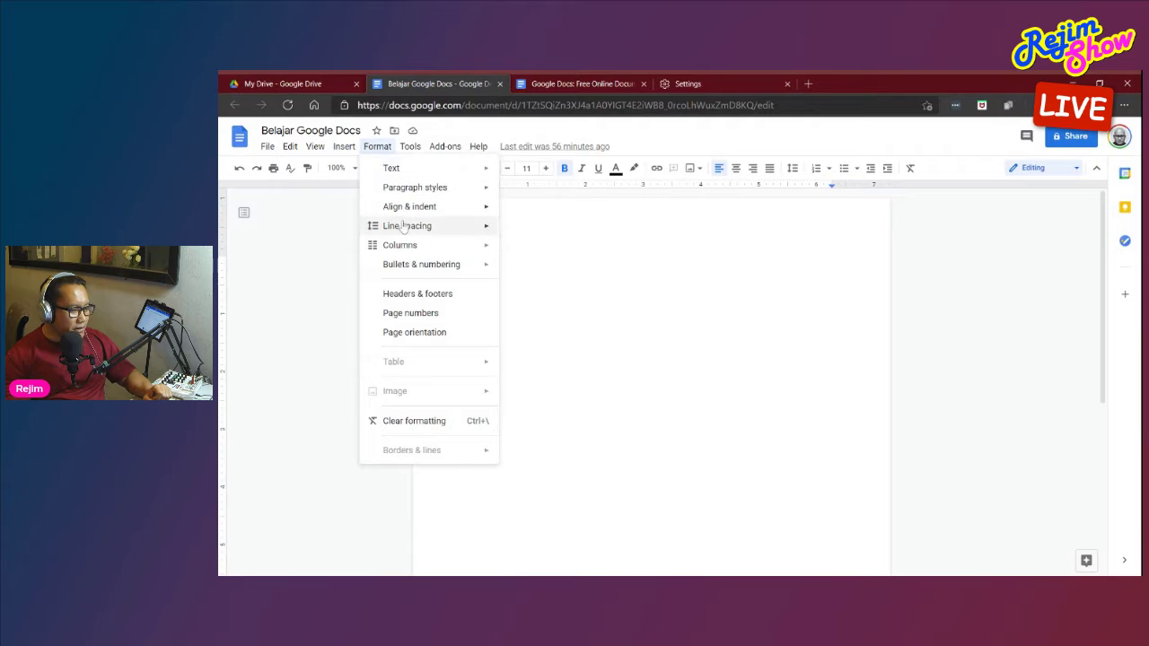
click(424, 299)
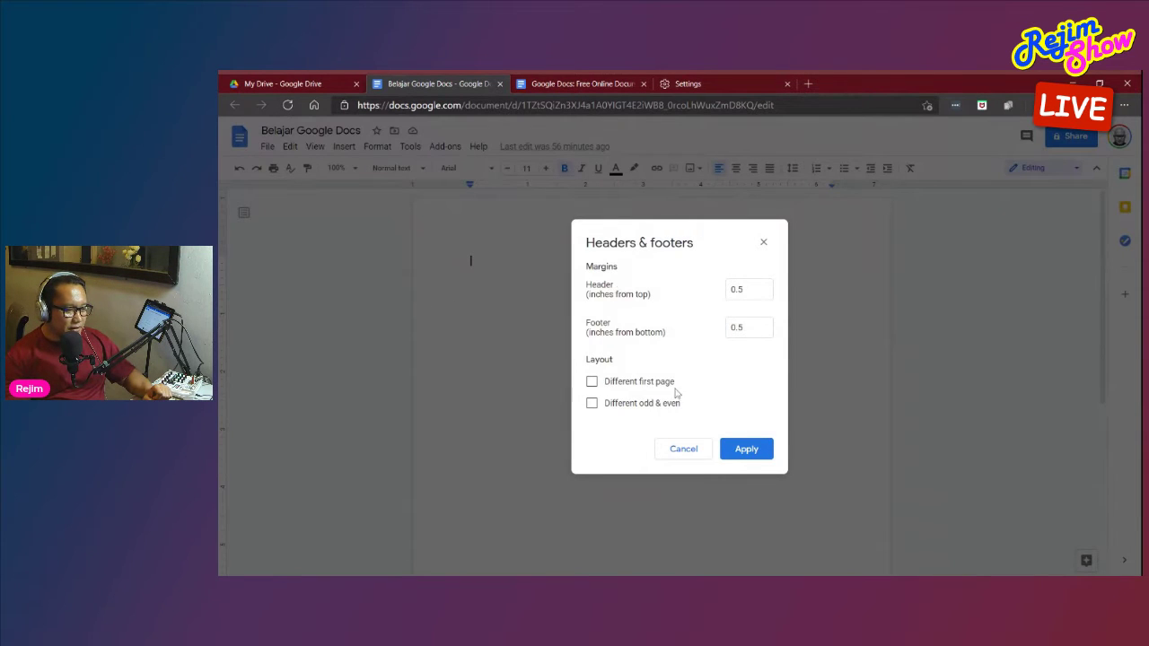
click(746, 290)
click(752, 451)
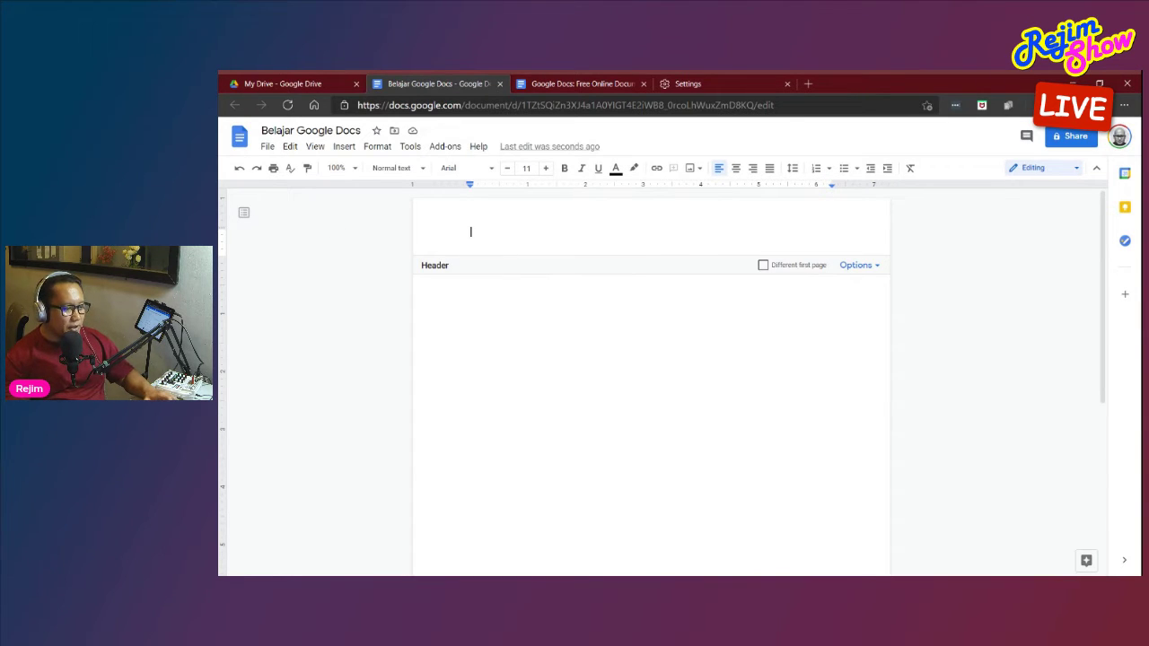
Enter "Syarikat Rejim Power" in the page header and format it as bold text at size 20
text(Syarikat Rejim)
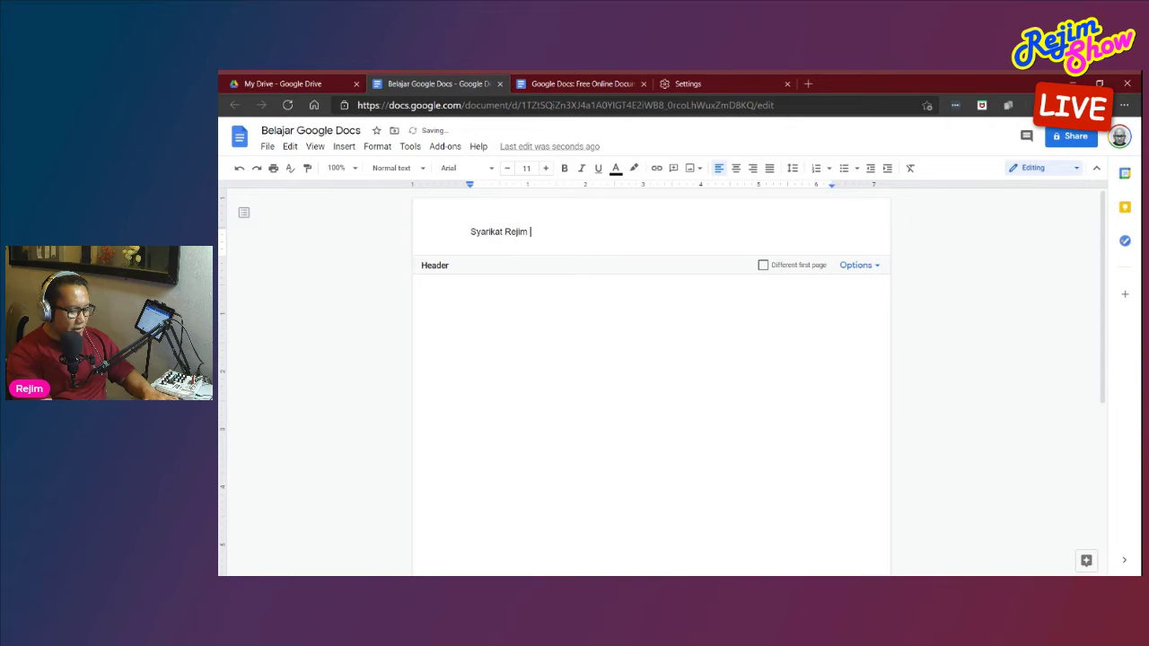
text(Power)
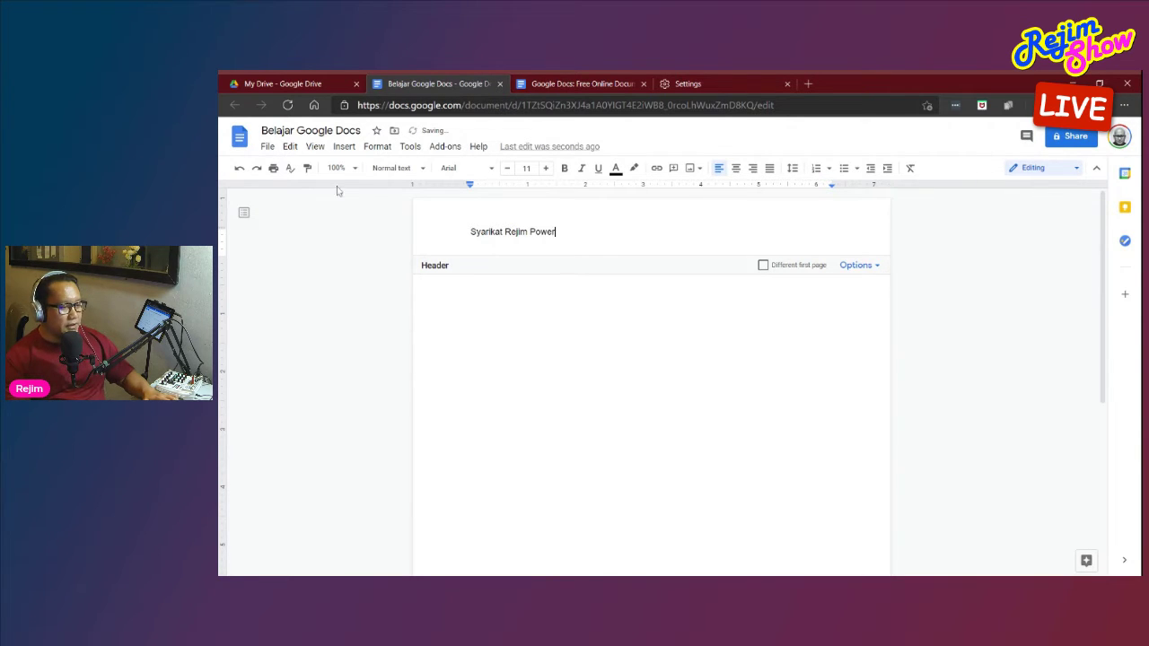
key(shift+Home)
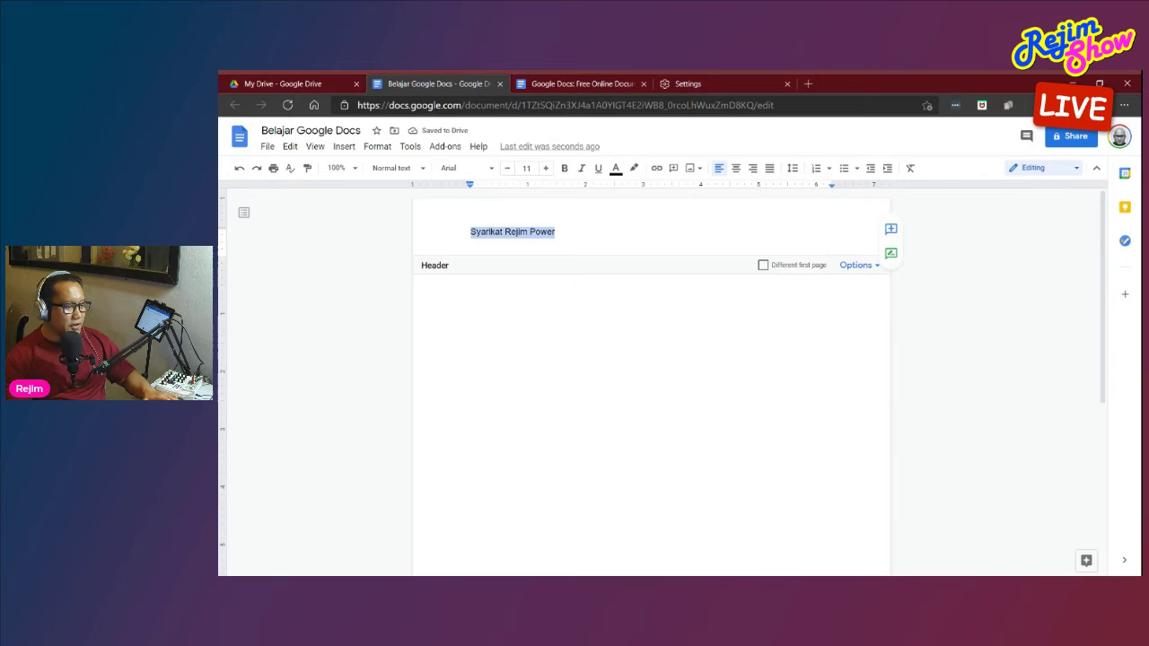
click(545, 168)
click(546, 168)
click(546, 168)
click(546, 168)
click(564, 168)
Change the font of the "Syarikat Rejim Power" header text to Lobster
click(490, 170)
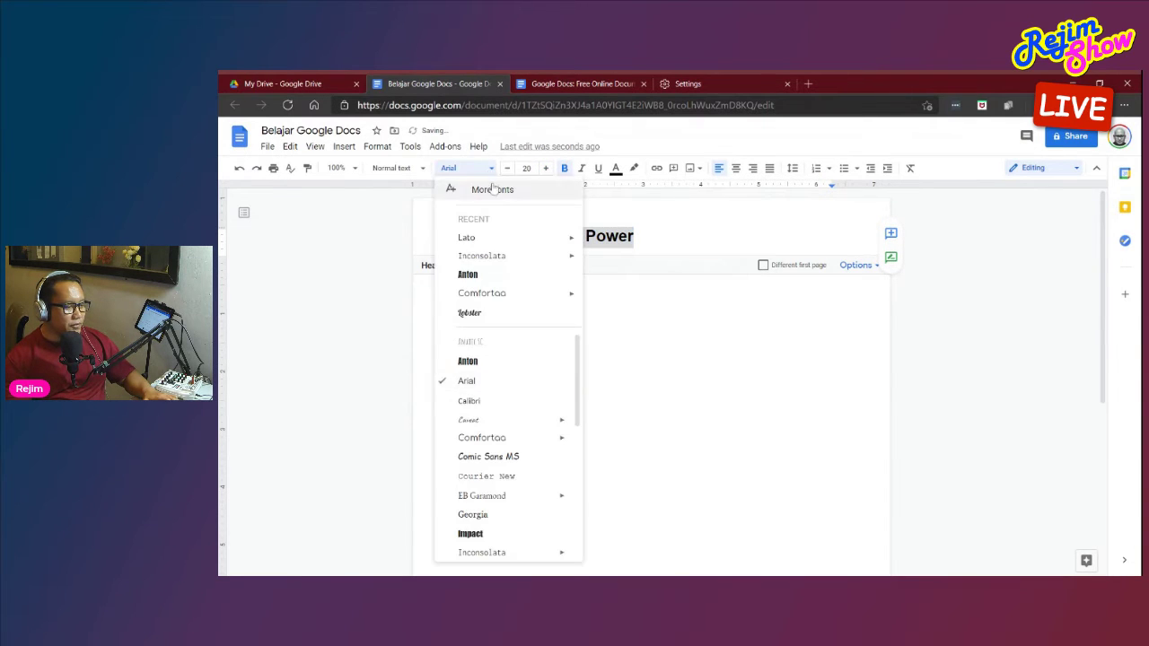
scroll(514, 345, down, 5)
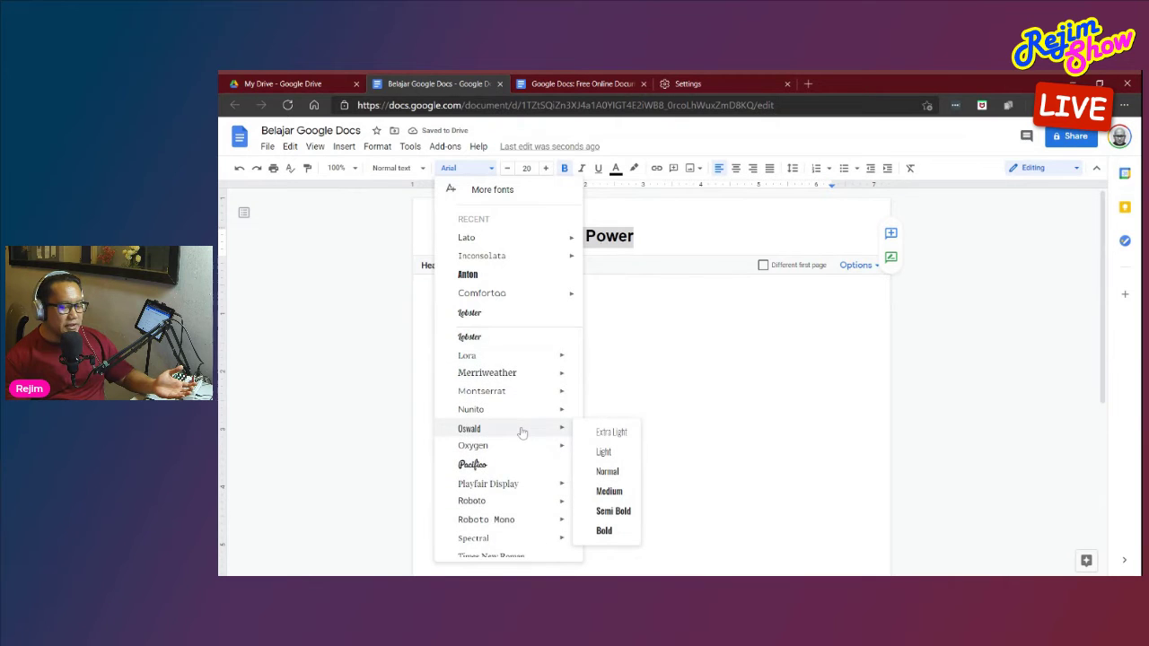
mouse_move(521, 435)
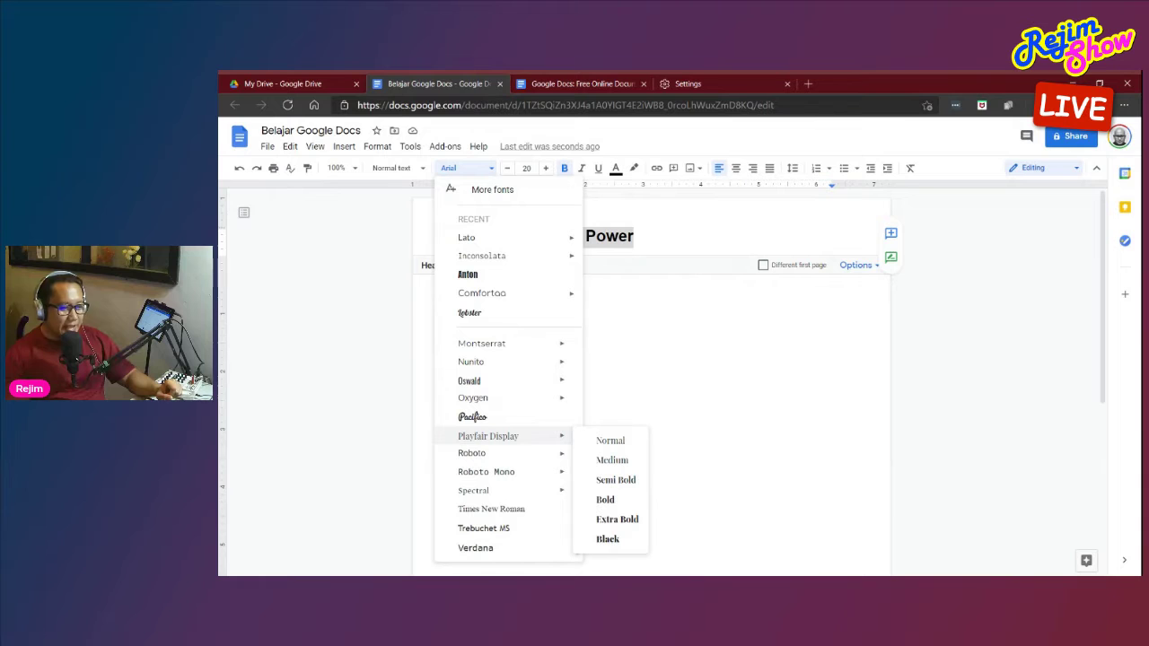
scroll(519, 364, up, 1)
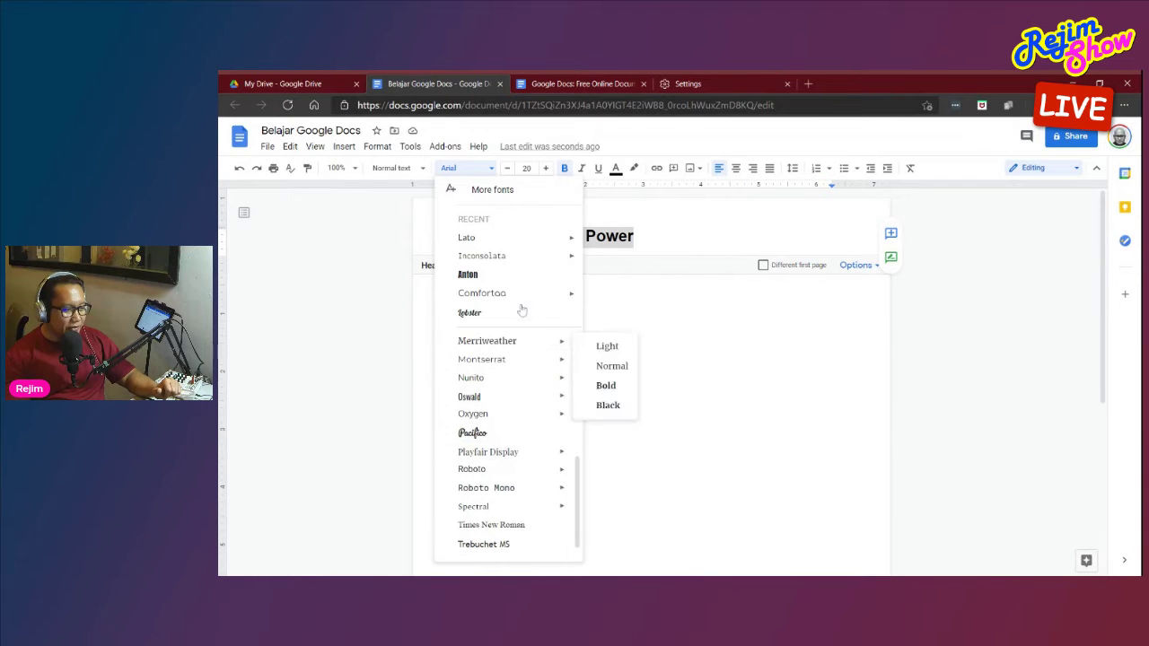
click(522, 313)
click(610, 238)
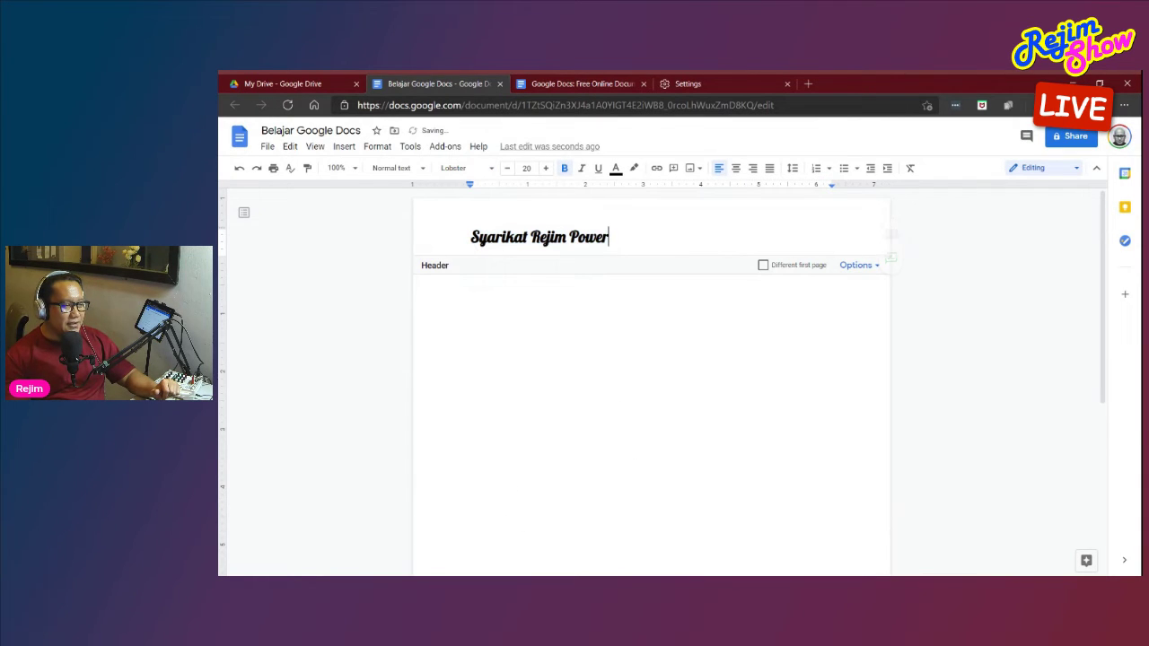
Colour the whole "Syarikat Rejim Power" header text dark red
drag(609, 237, 471, 238)
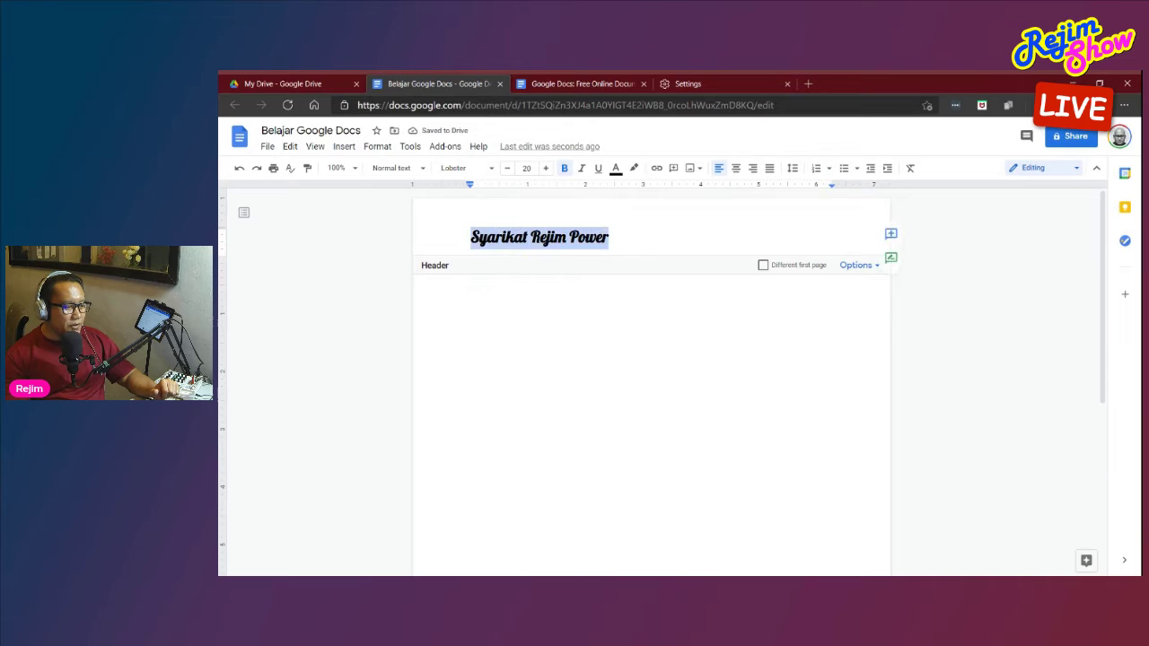
click(616, 168)
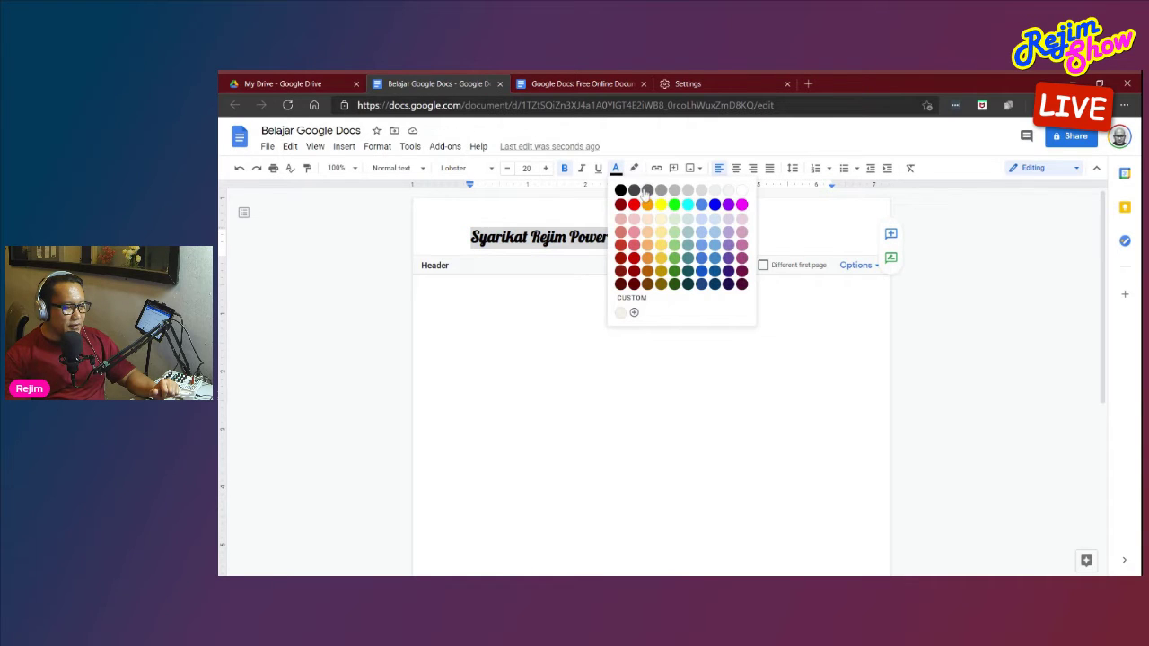
click(634, 258)
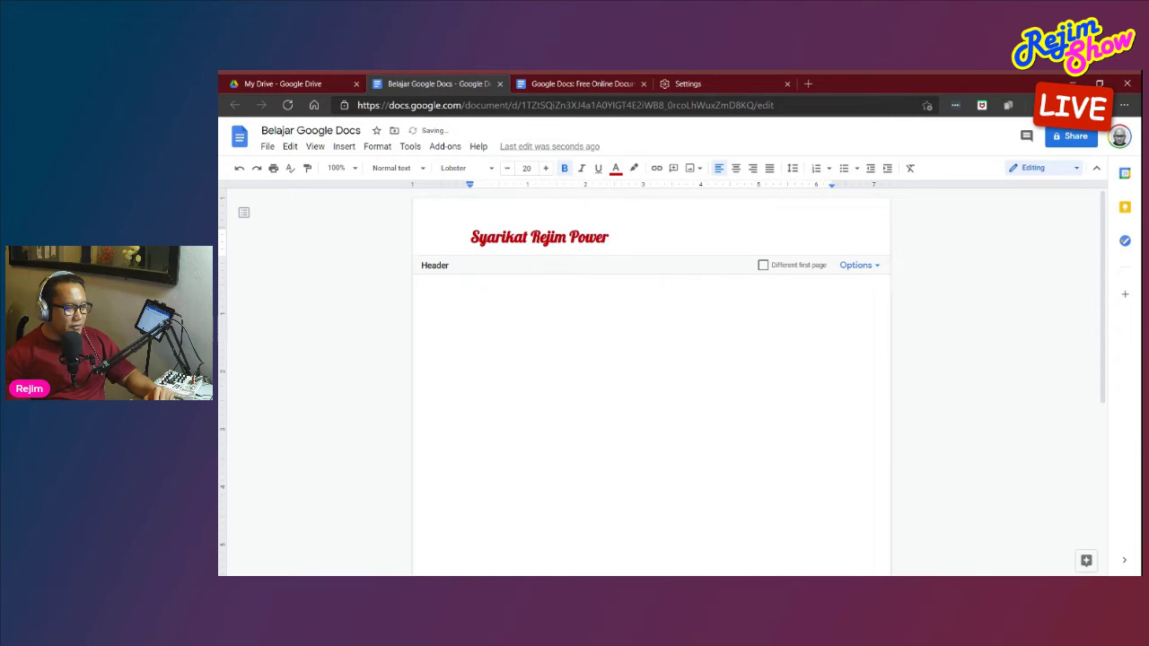
Move the header line's left indent about half an inch outward into the page margin
key(shift+Home)
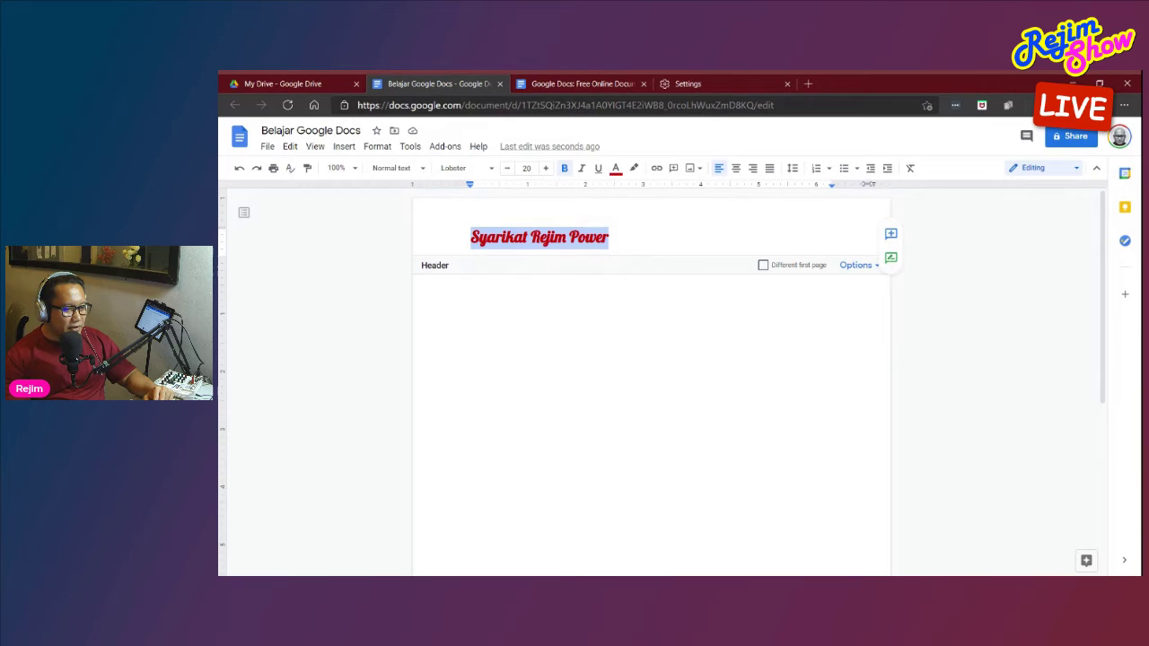
click(586, 237)
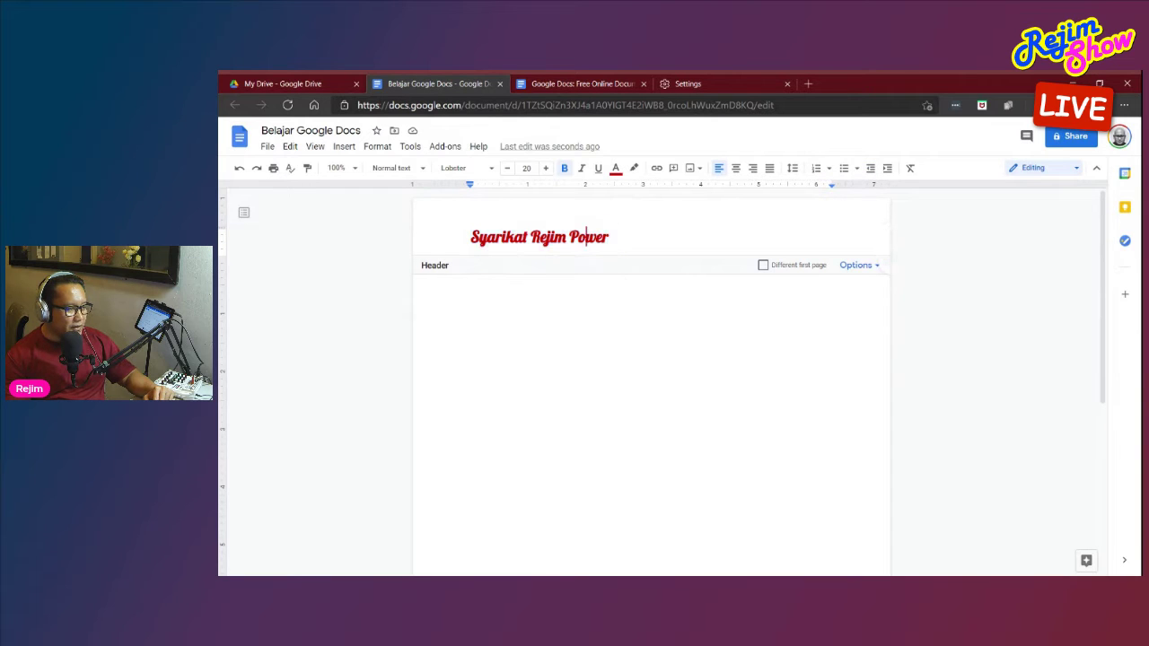
drag(470, 186, 442, 189)
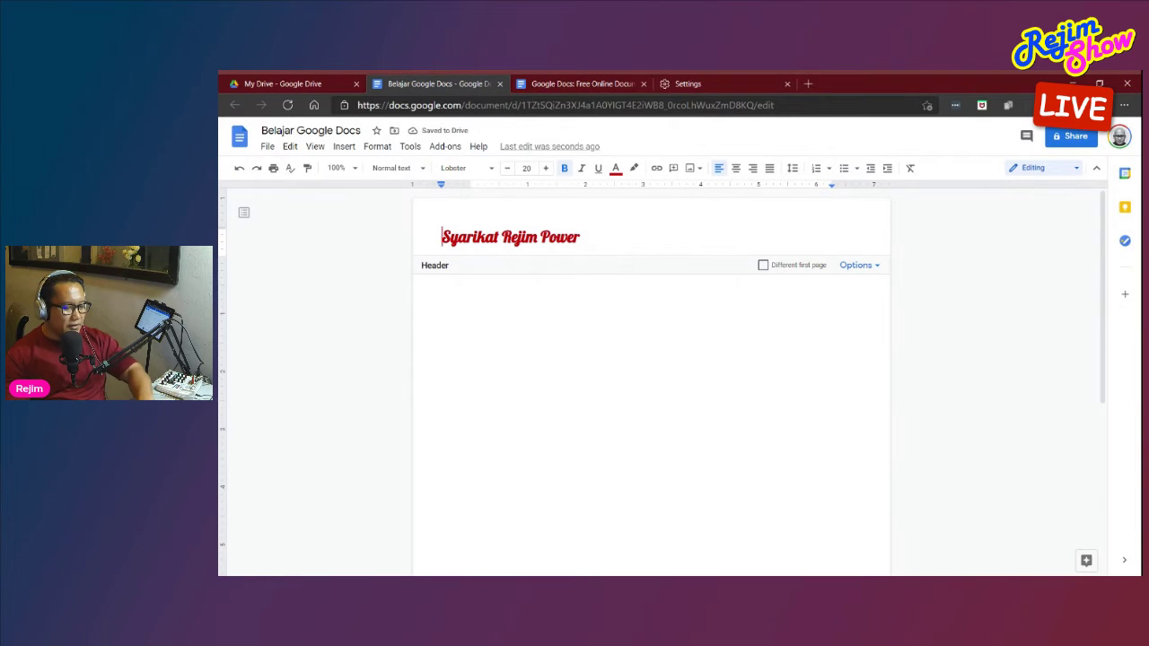
click(594, 238)
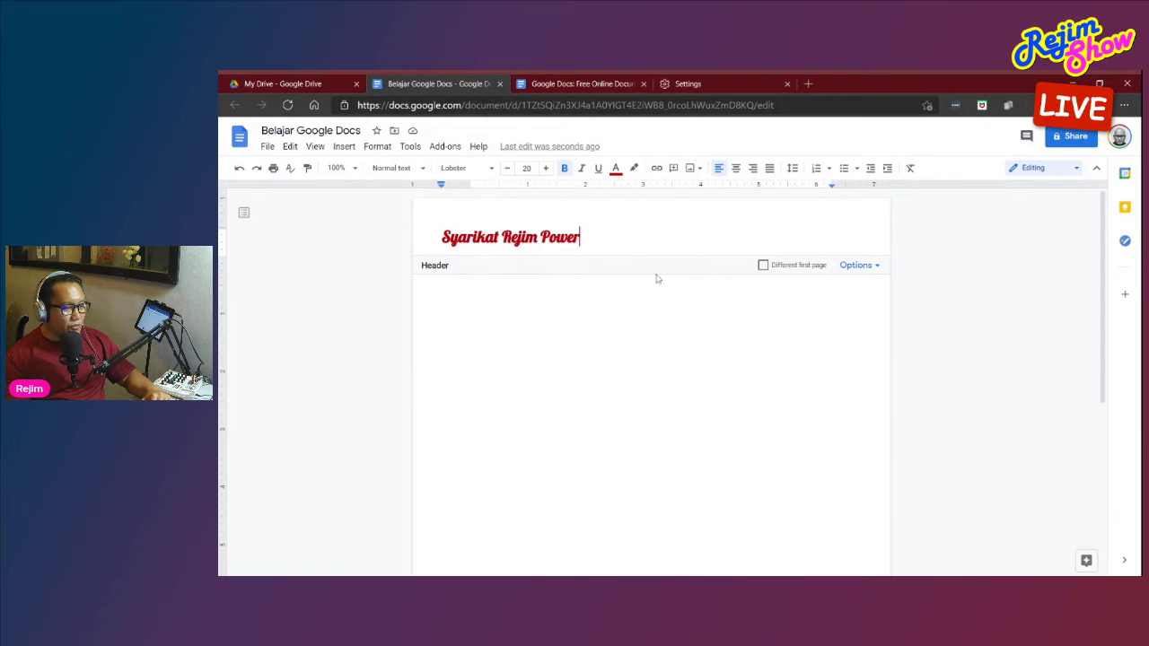
View the header from the document body, and reopen it with a space added after "Power"
key(Escape)
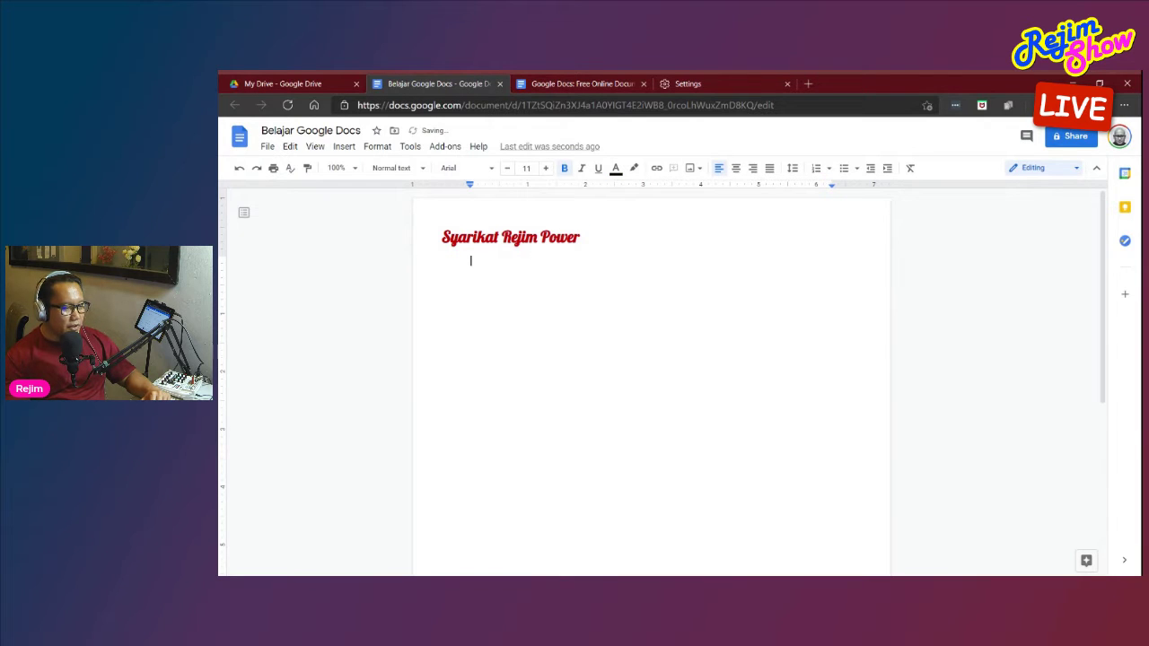
double_click(451, 237)
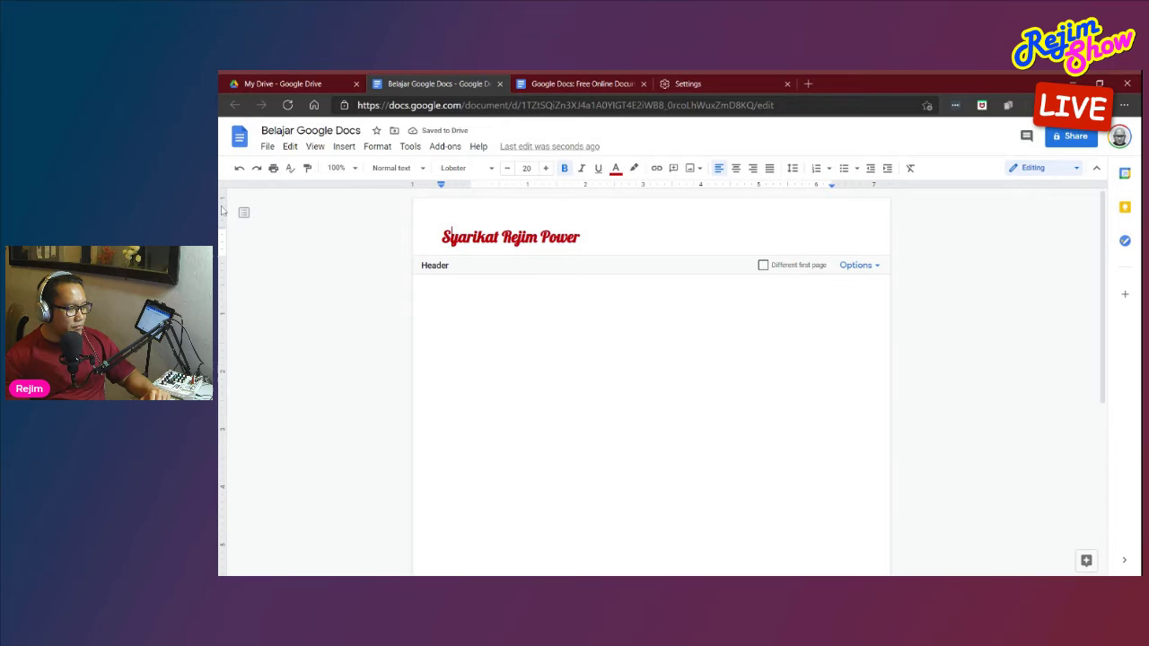
click(584, 237)
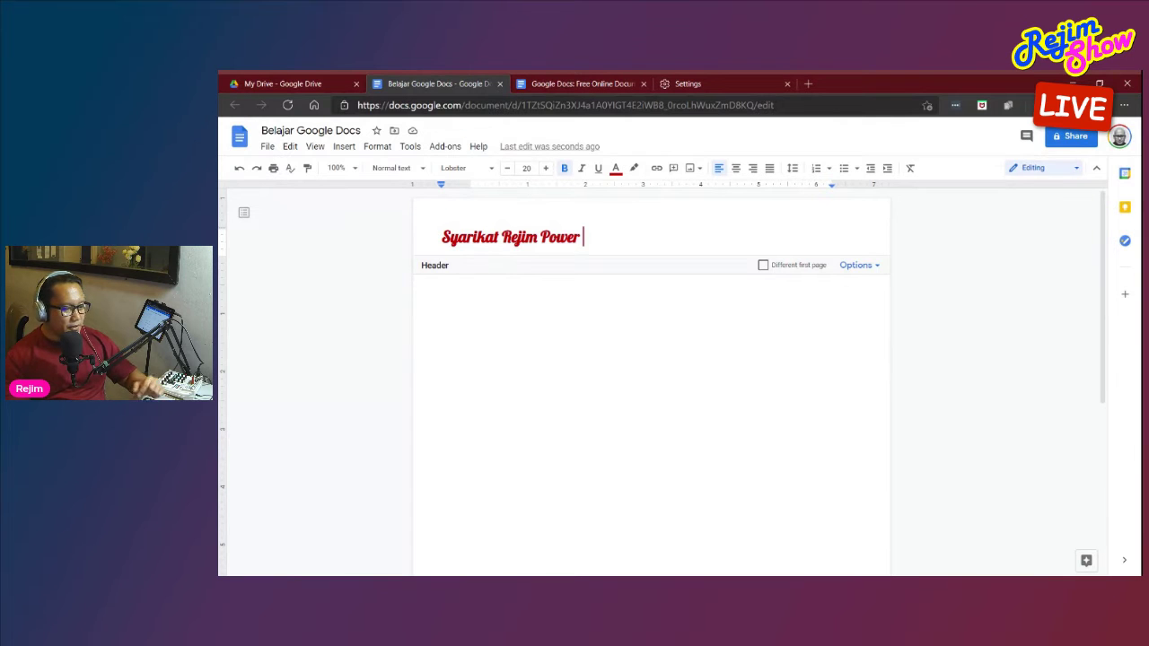
click(875, 267)
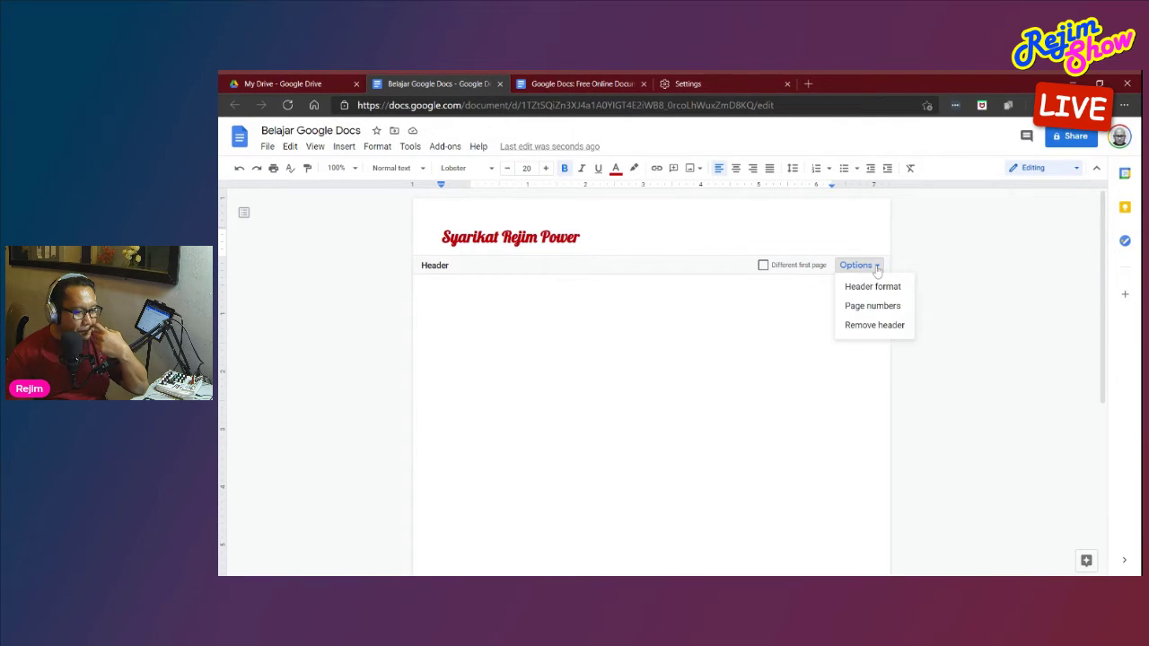
key(Escape)
Search the web for "Logo rejim" images to insert into the header
click(344, 148)
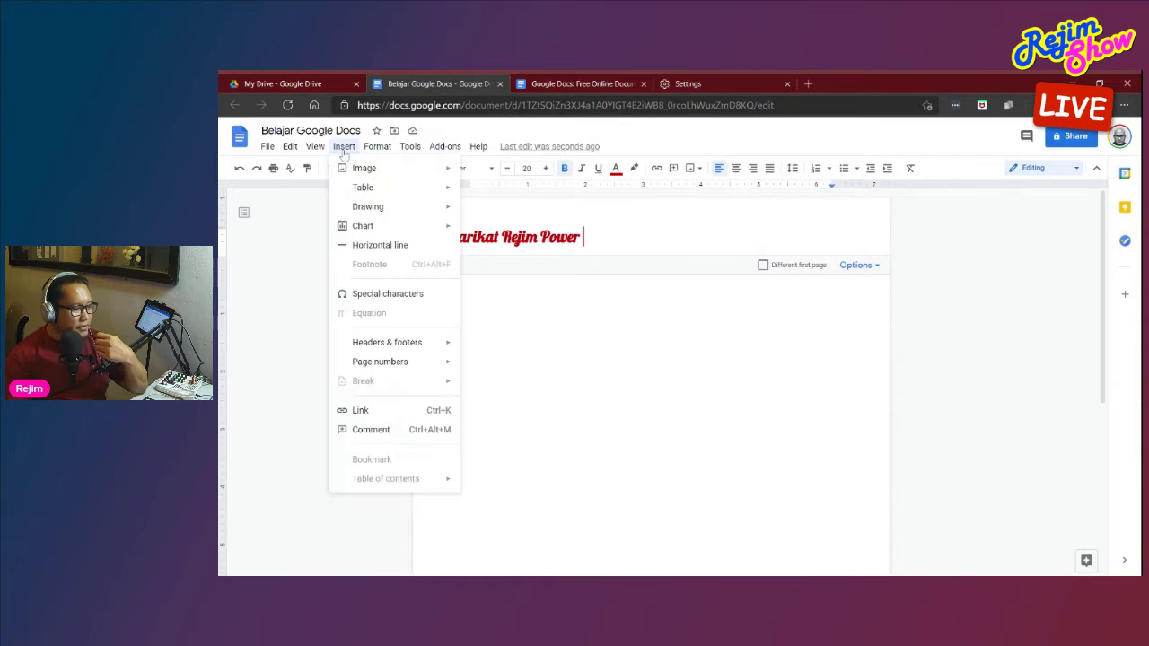
mouse_move(358, 171)
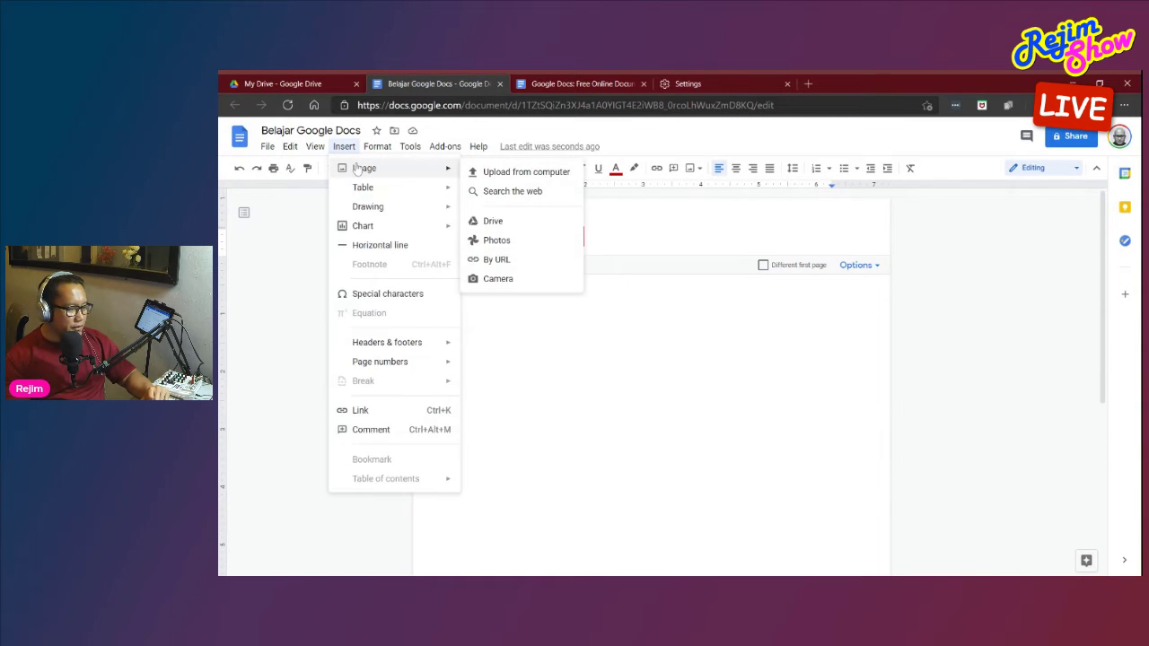
click(555, 194)
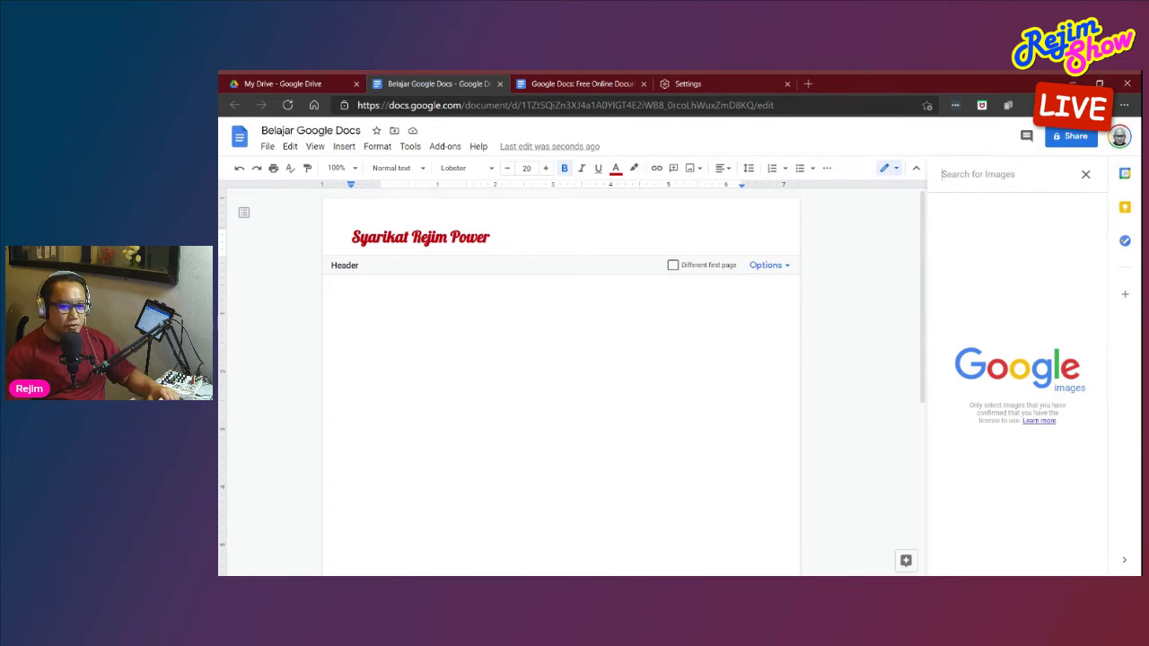
text(Logo)
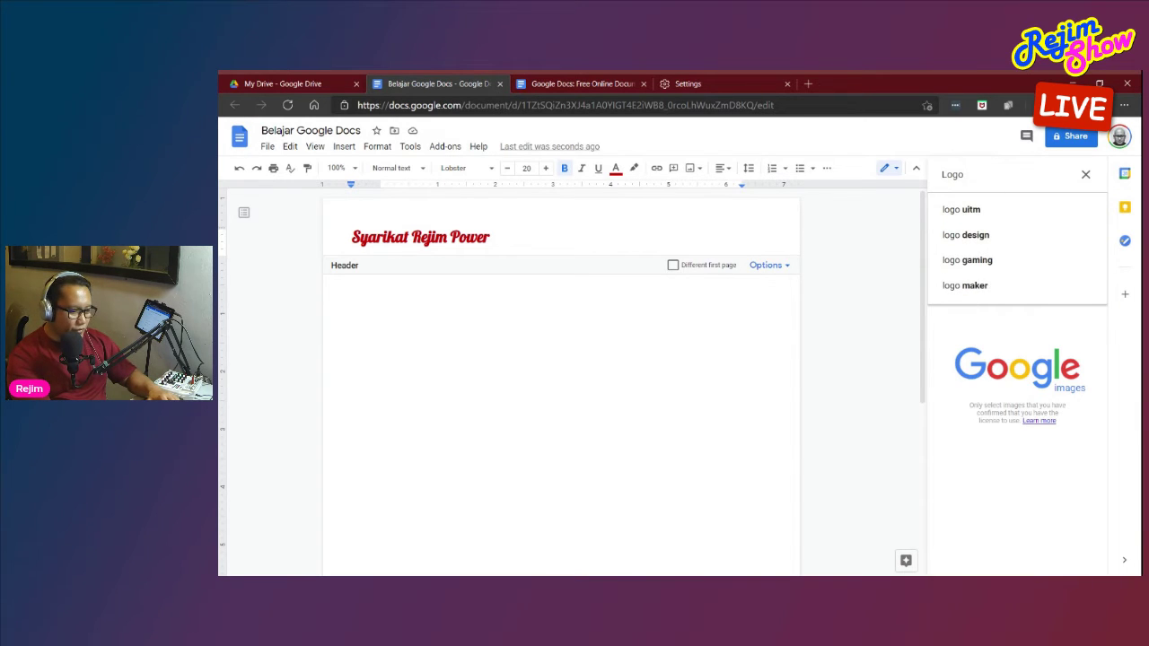
text( rejim)
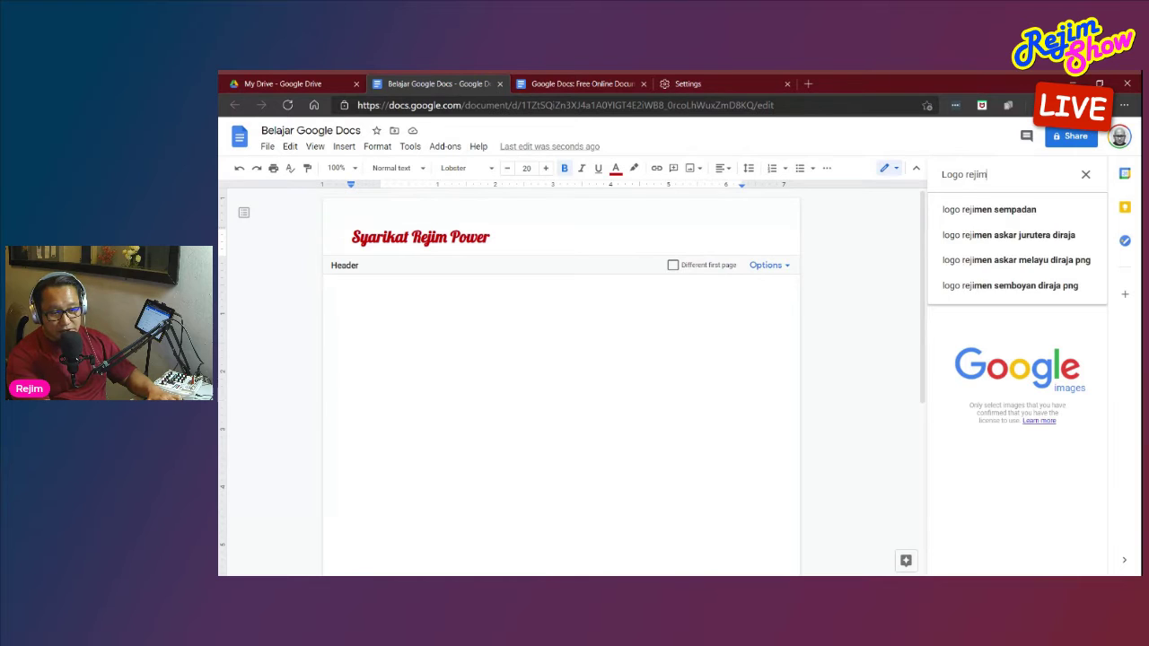
key(Return)
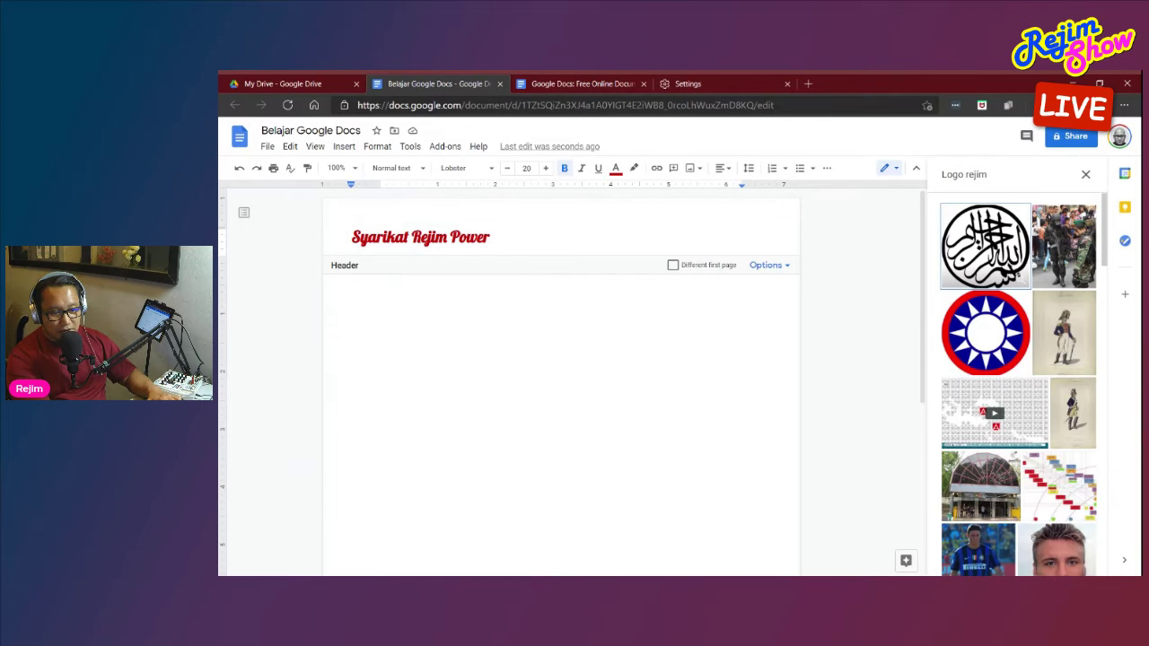
Insert the round green seal of the Vice President of Nigeria from the image results into the header
scroll(1027, 377, down, 15)
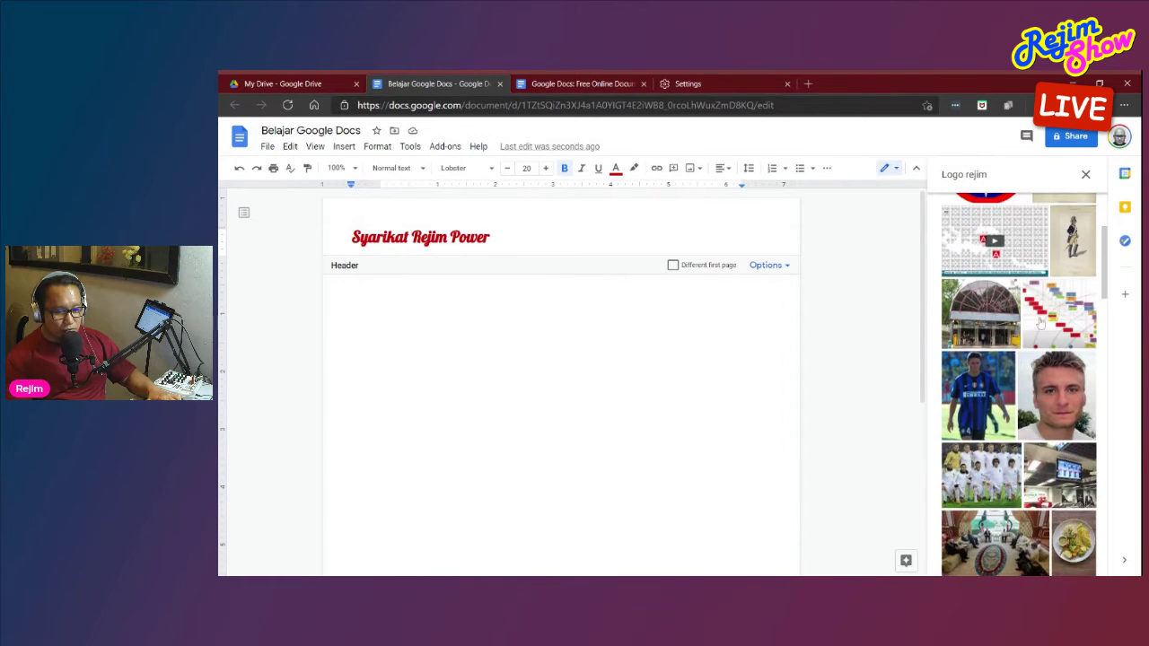
scroll(1056, 392, down, 5)
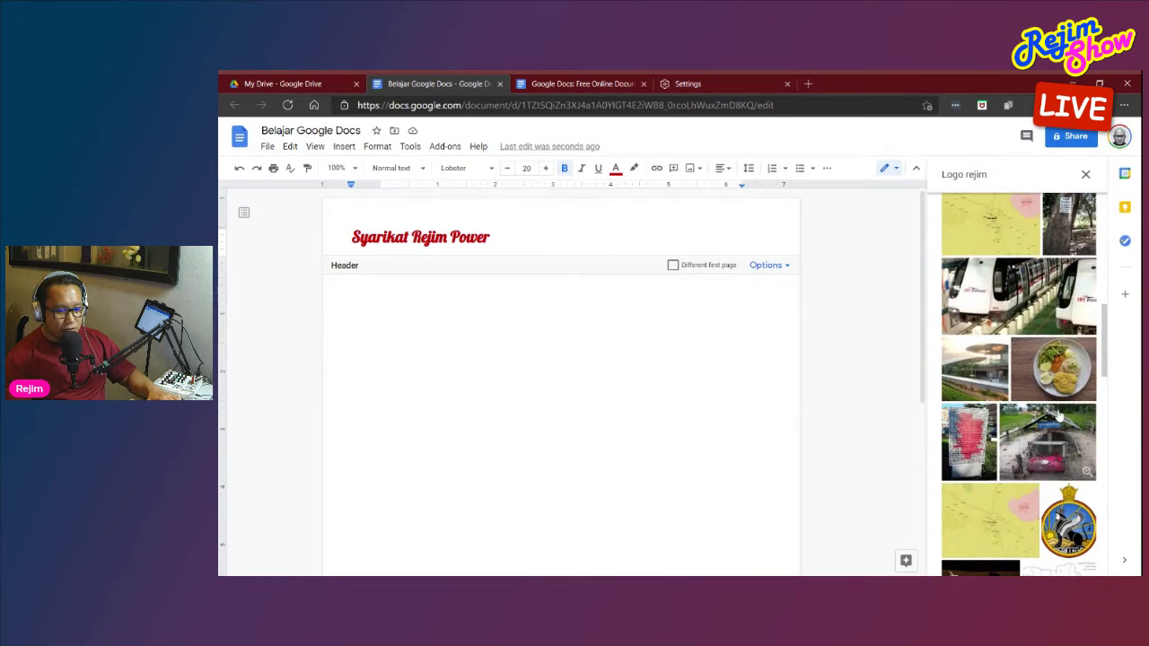
scroll(1058, 415, down, 3)
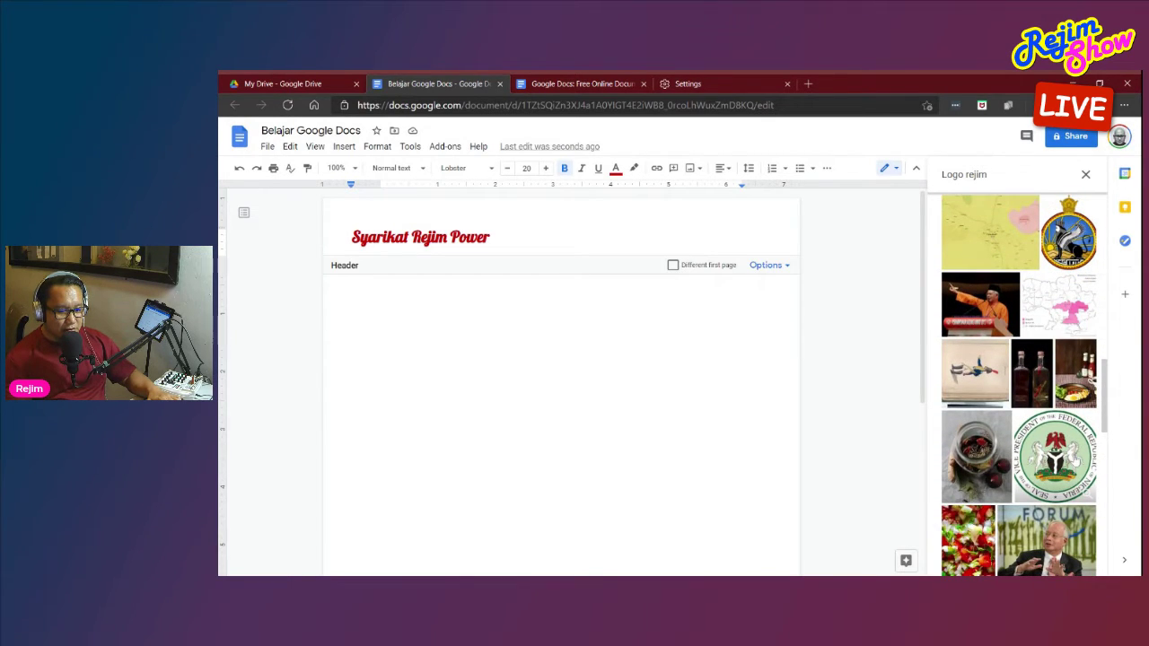
scroll(1063, 431, down, 1)
click(1061, 400)
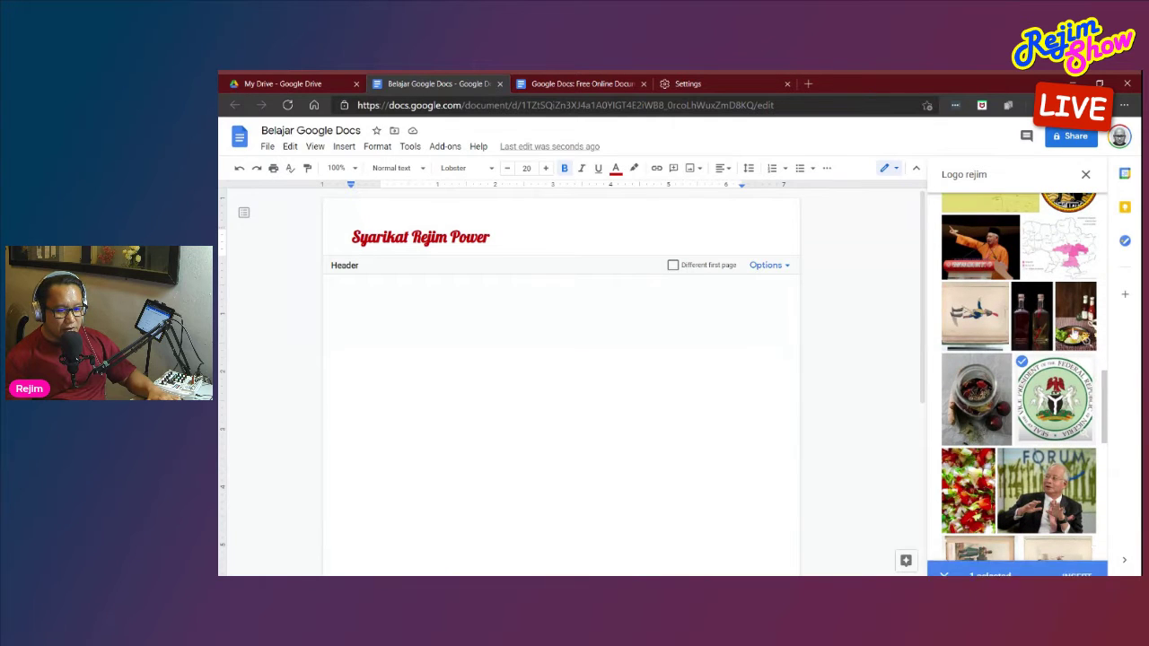
click(1075, 556)
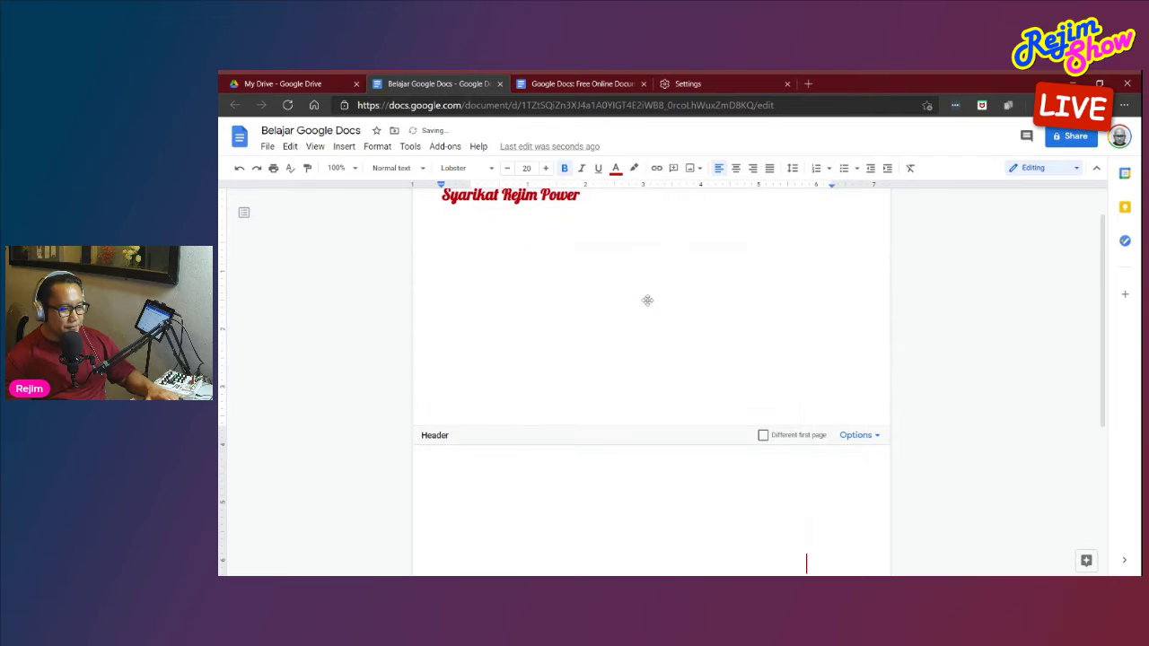
Shrink the seal image in the header proportionally to about 1.2 inches wide
click(779, 244)
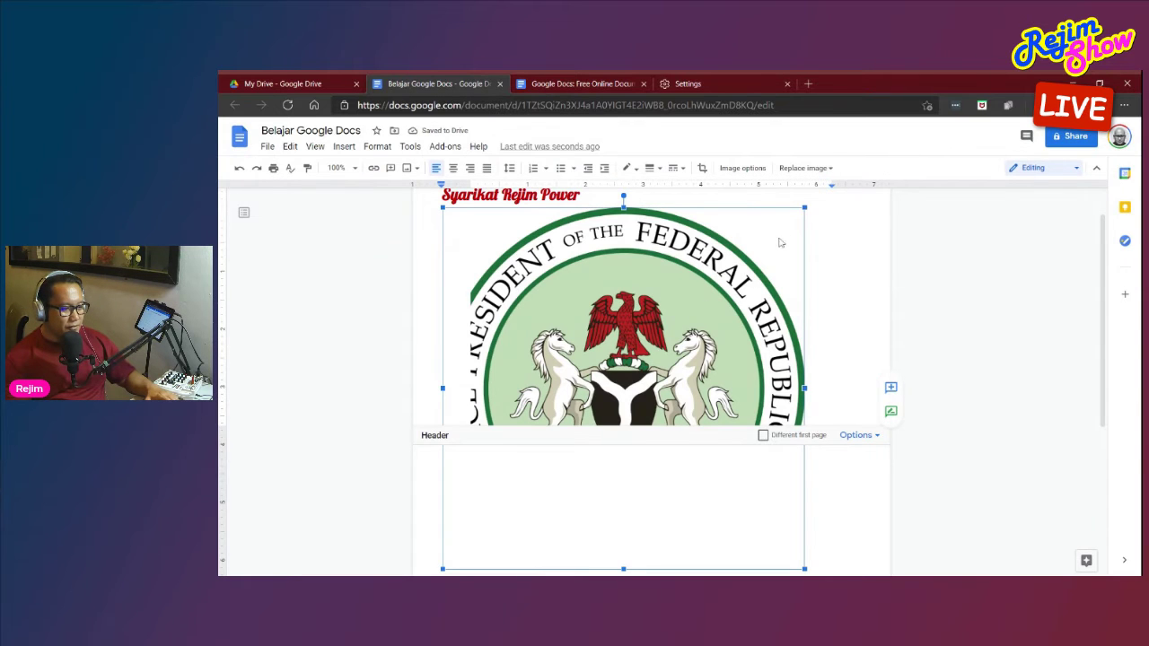
drag(805, 209, 630, 384)
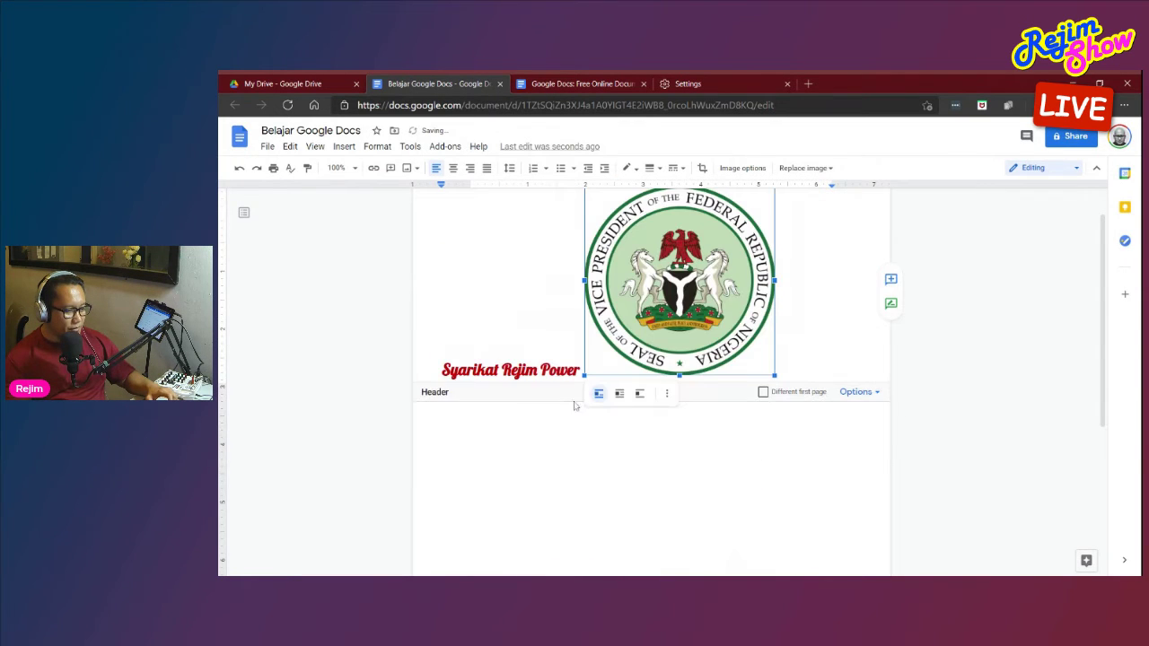
drag(779, 226, 659, 346)
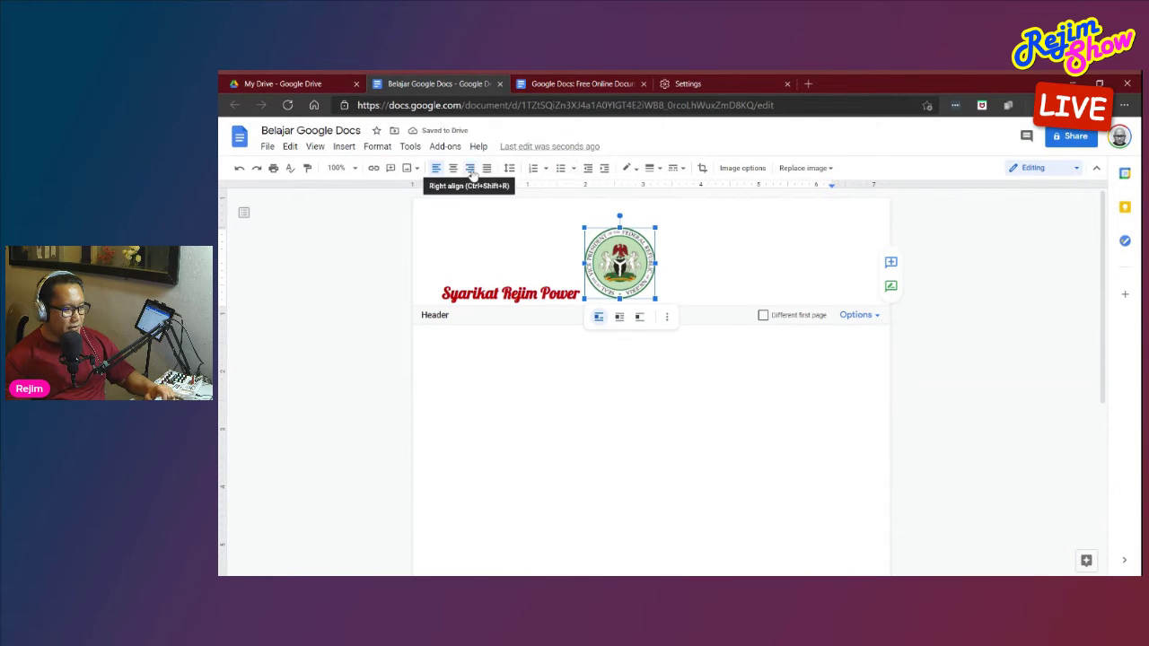
Right-align the header line and set the seal image to wrap text
click(470, 169)
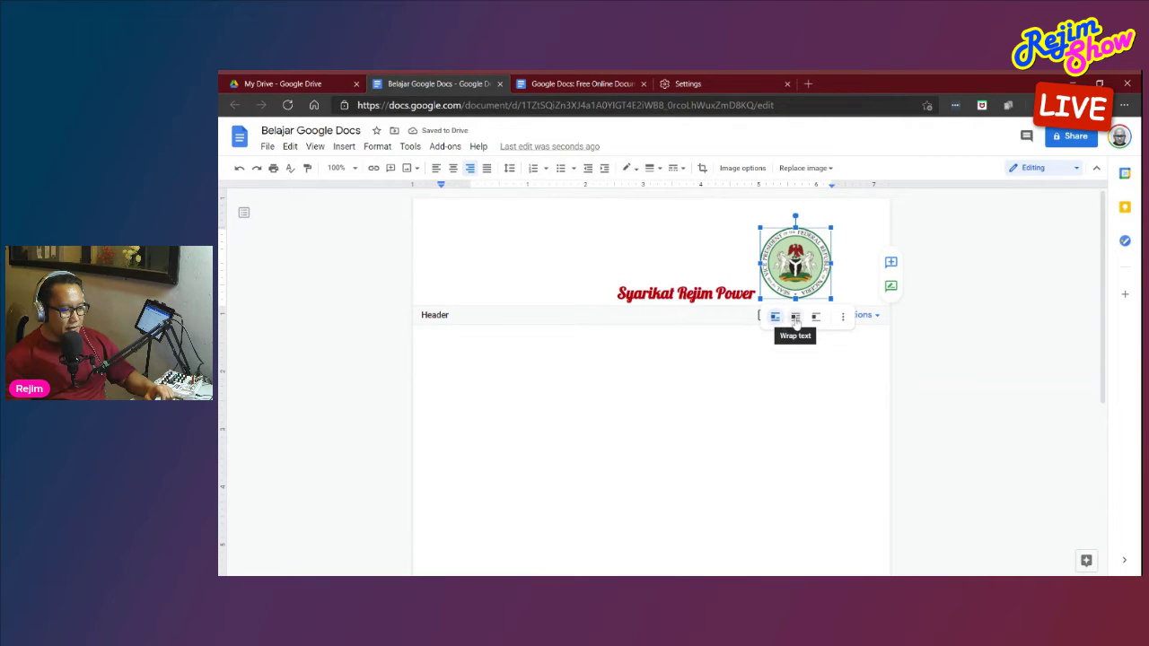
click(796, 317)
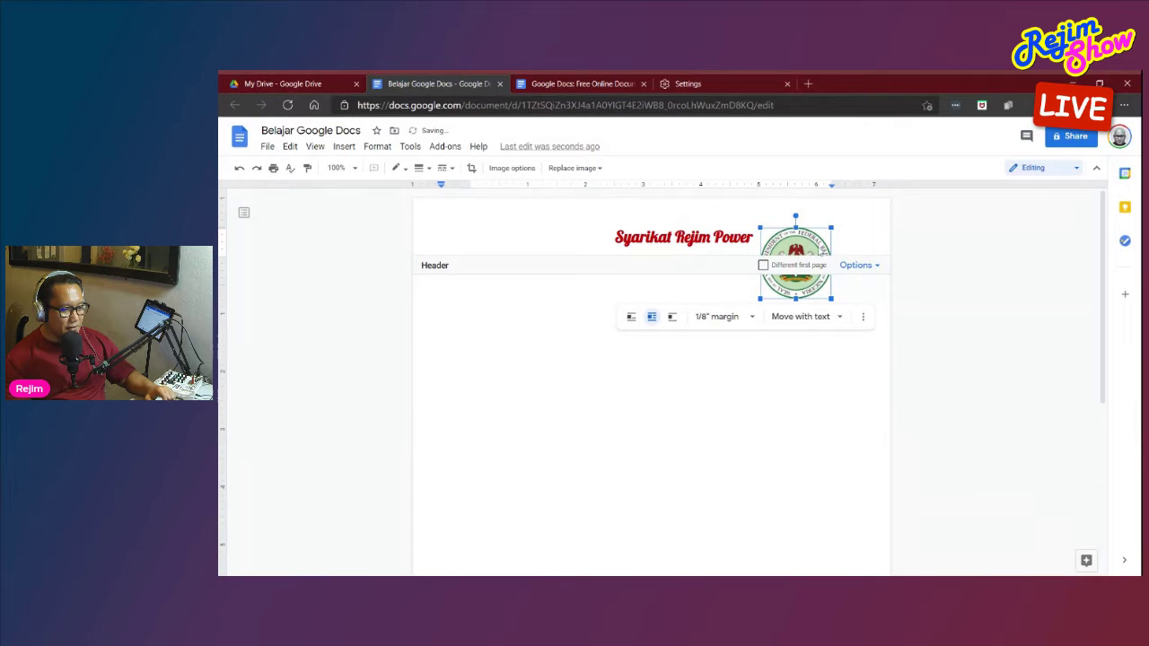
Try margins of 1/4" and 1/16" around the seal image in the header, and undo the margin change
click(751, 318)
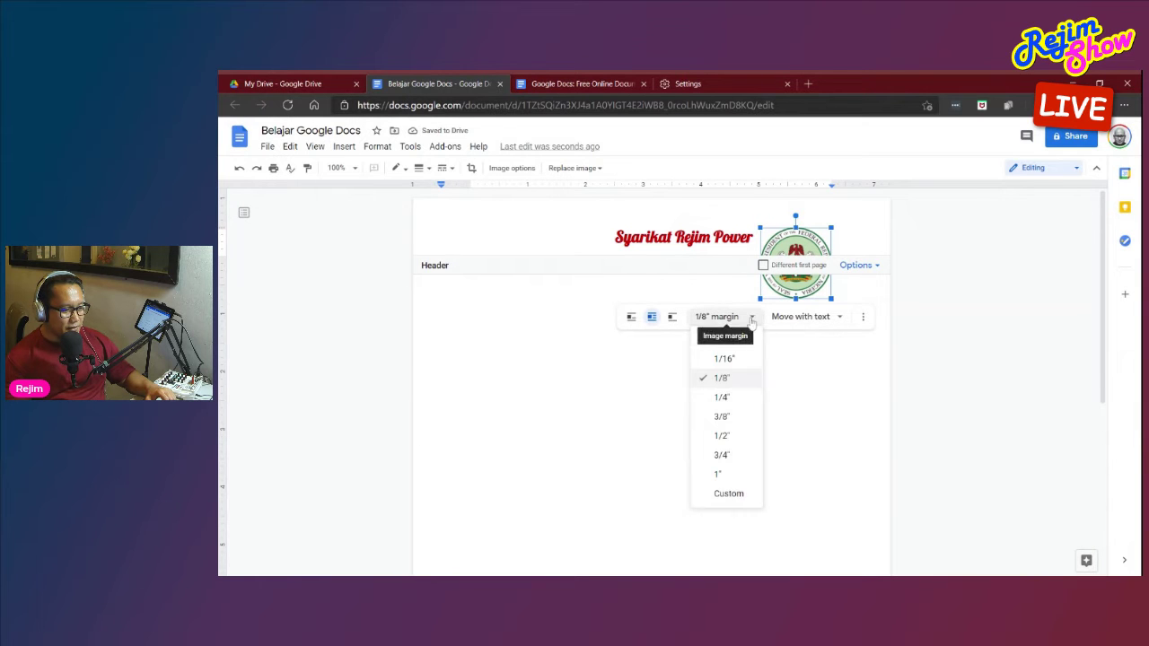
click(752, 397)
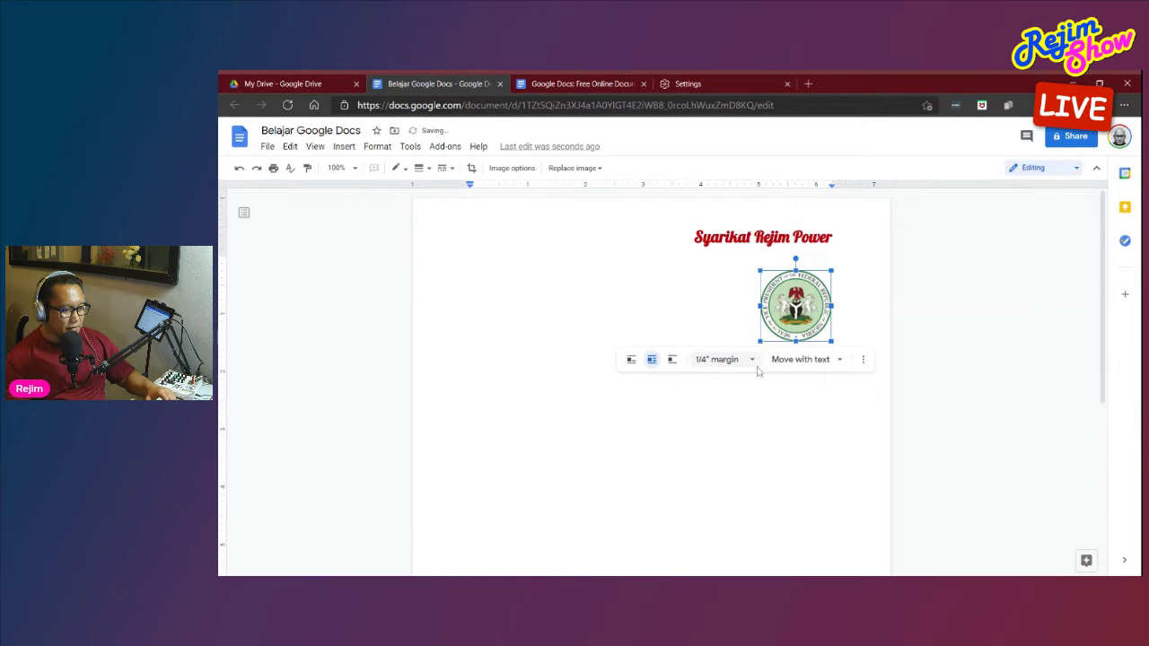
click(753, 360)
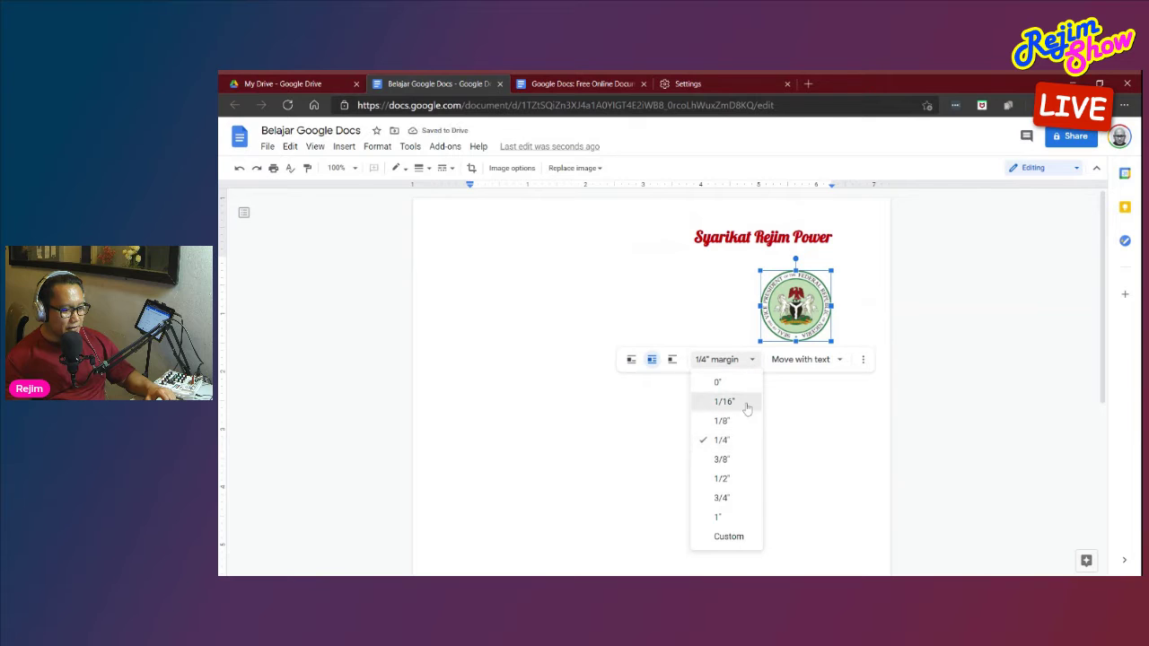
click(731, 402)
click(753, 361)
click(747, 439)
click(470, 260)
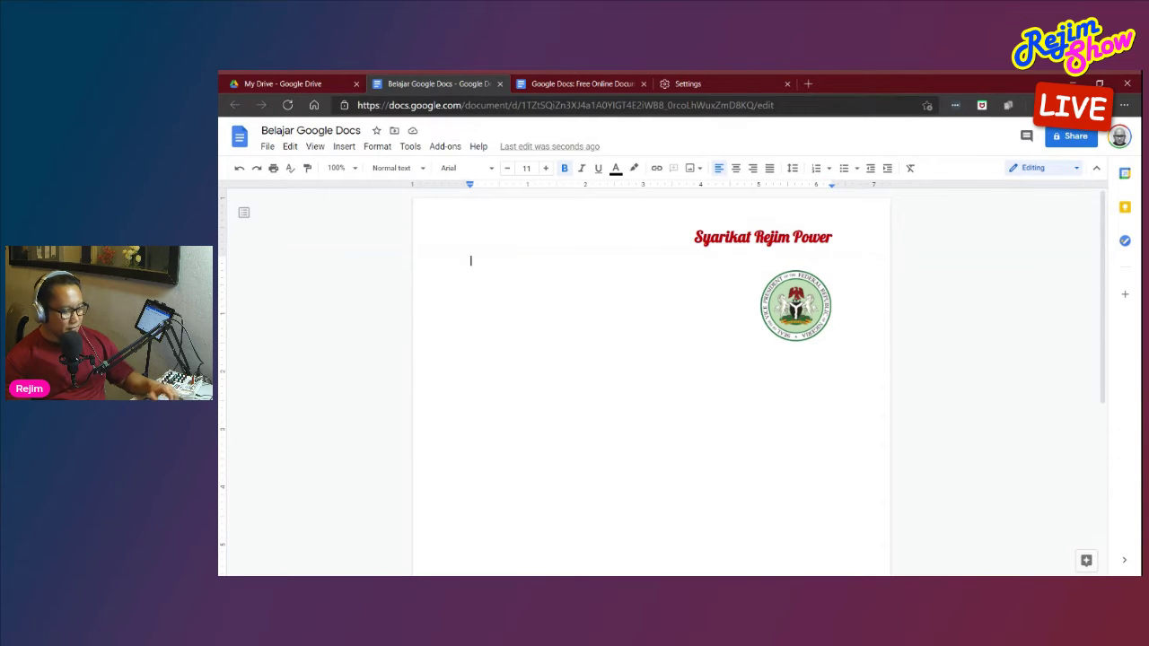
click(795, 305)
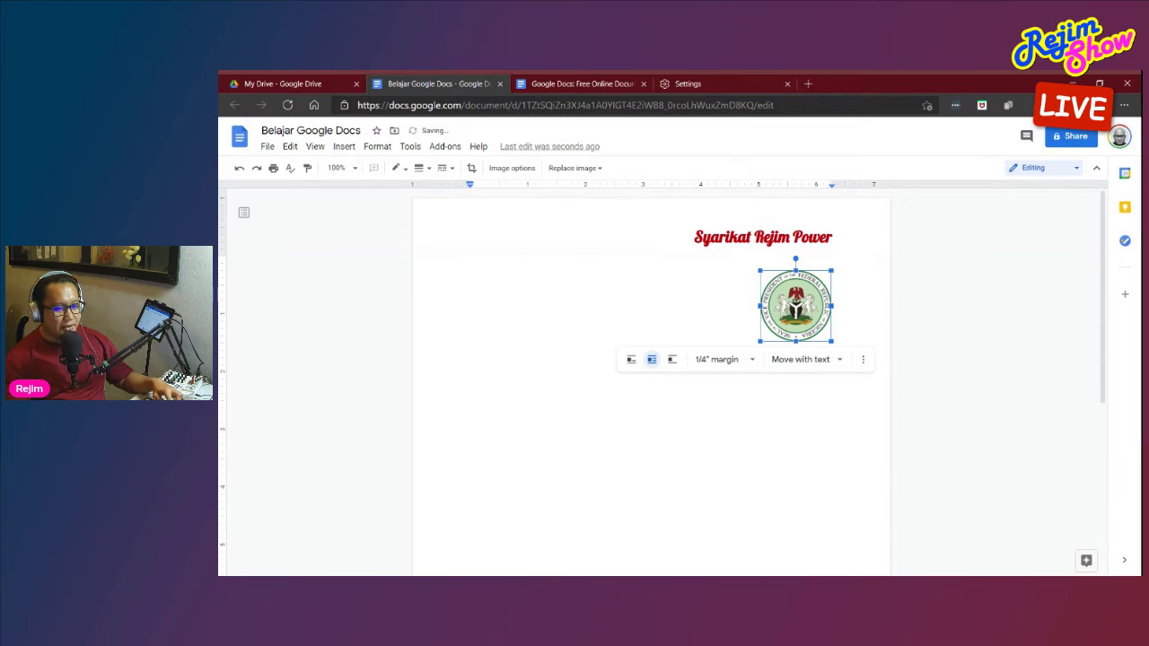
key(ctrl+z)
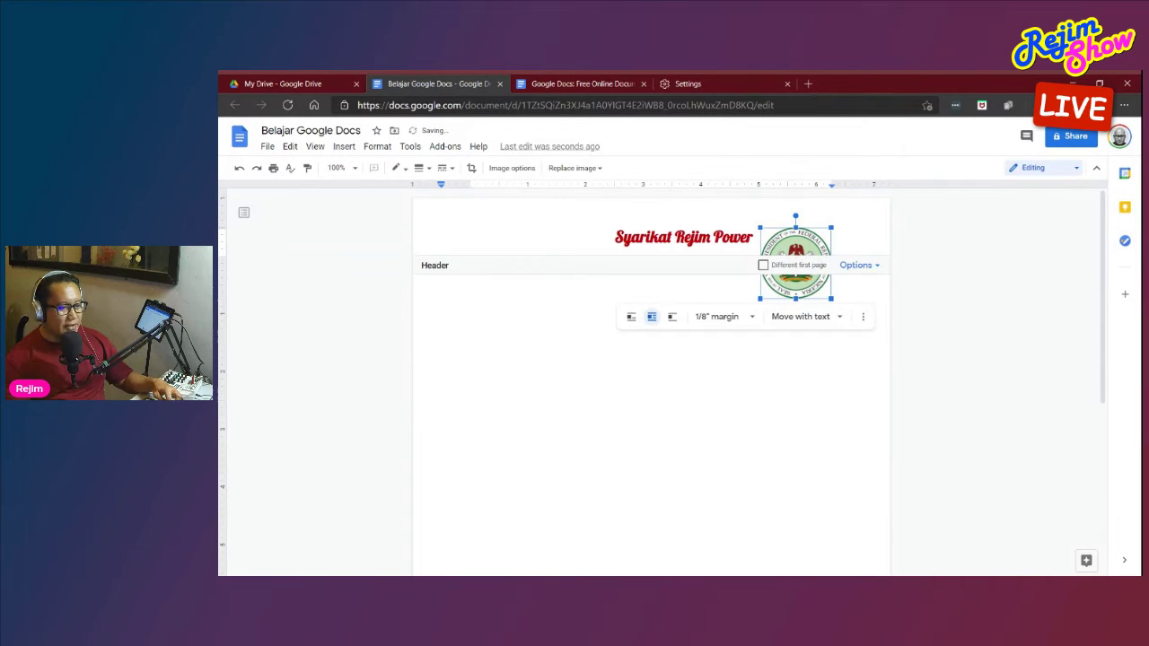
Leave the header and start the letter body with the date line "Tarikh: 27 Januari 2021" in non-bold text
click(757, 238)
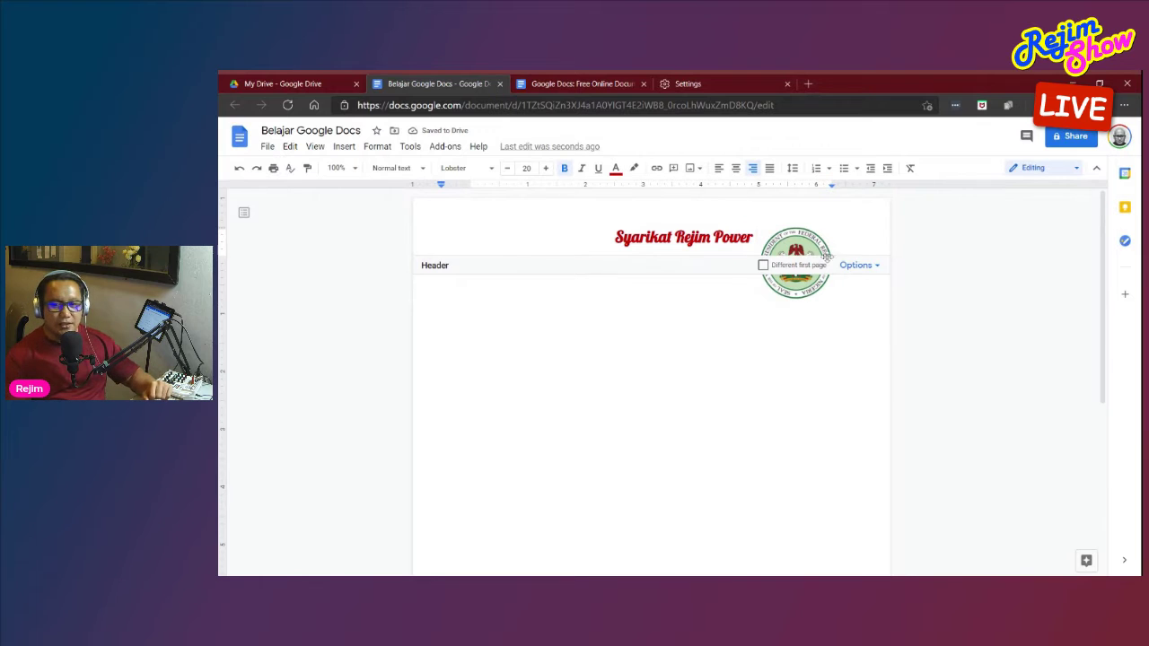
key(Escape)
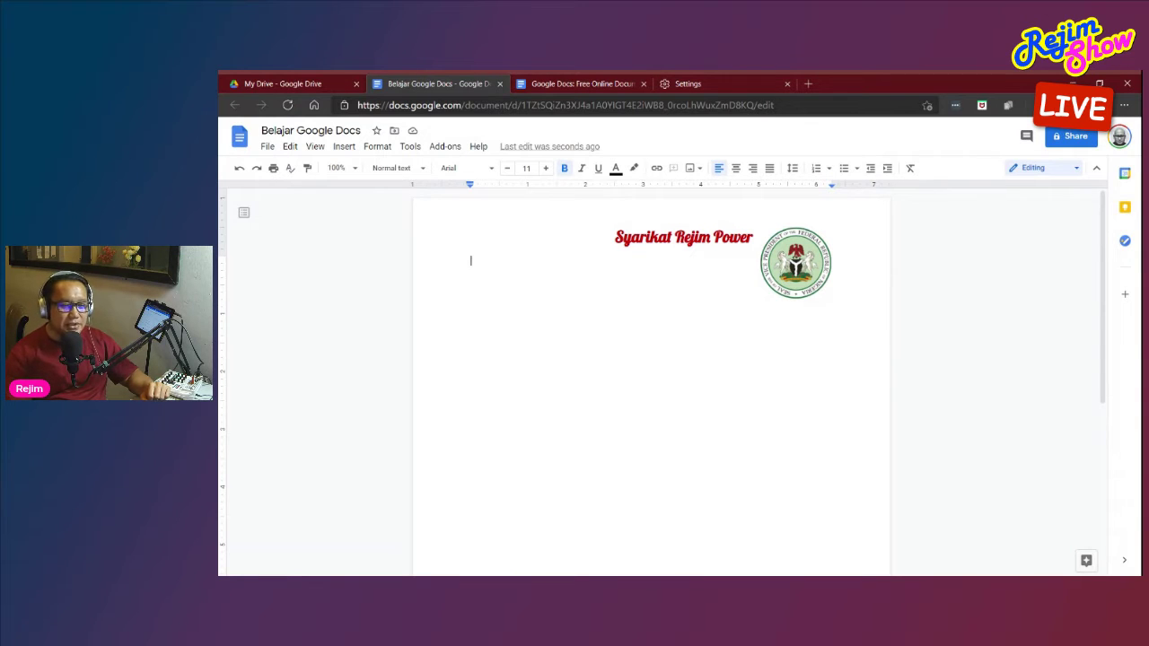
text(Tar)
key(BackSpace)
key(BackSpace)
key(BackSpace)
key(BackSpace)
key(BackSpace)
key(BackSpace)
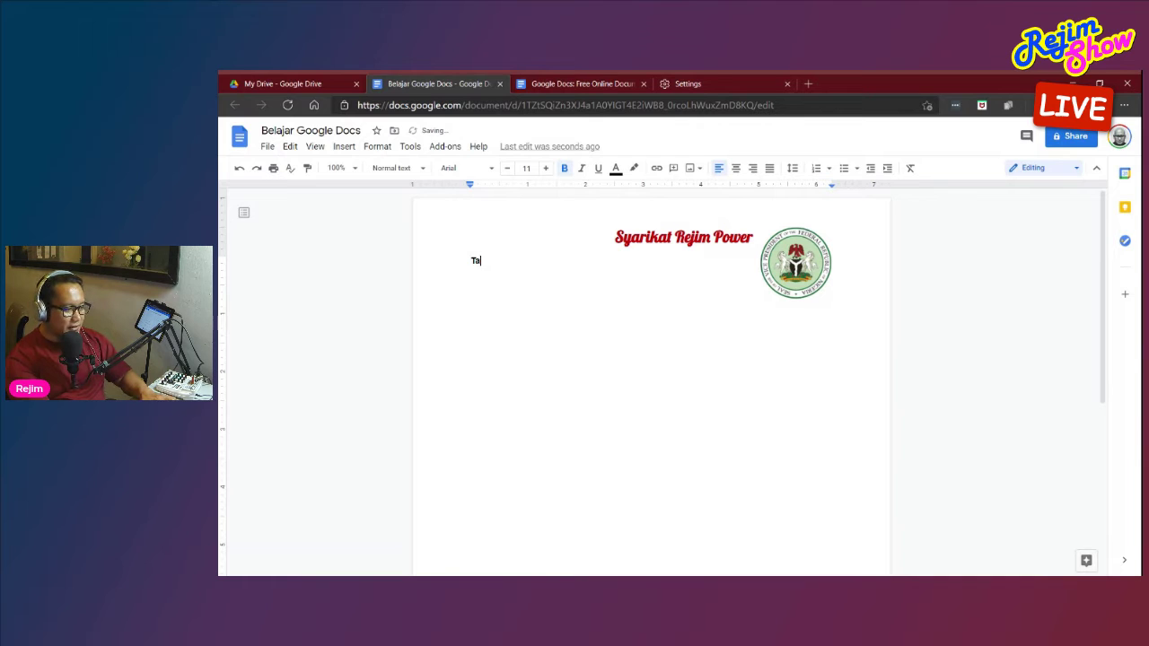
key(ctrl+b)
text(Tari)
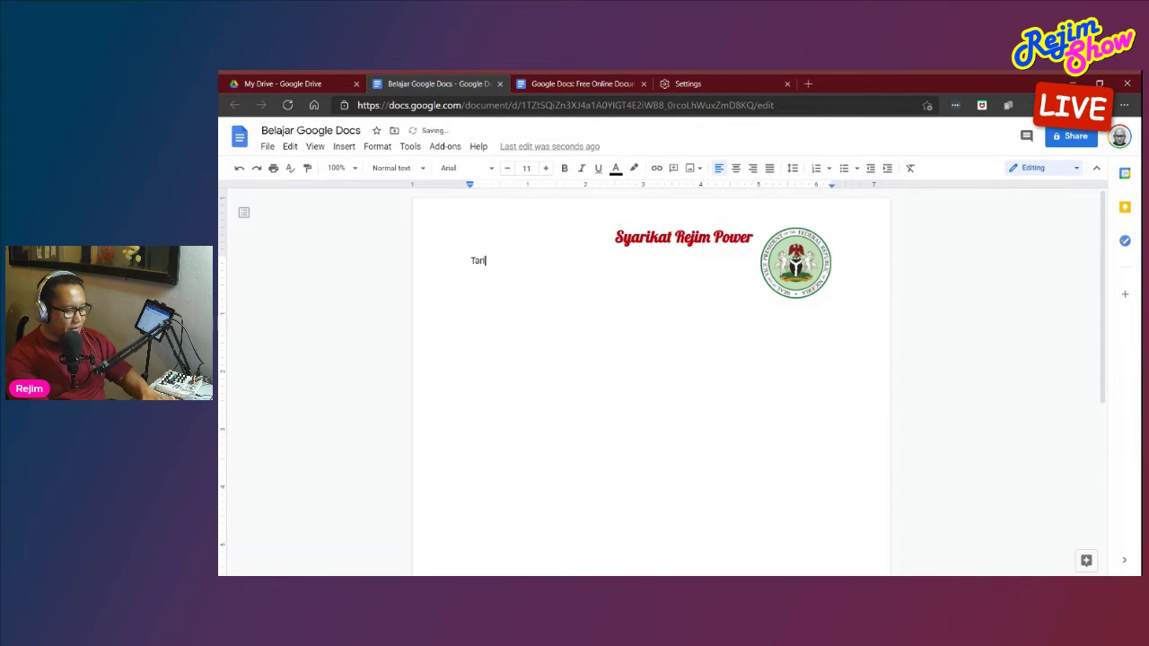
text(kh:)
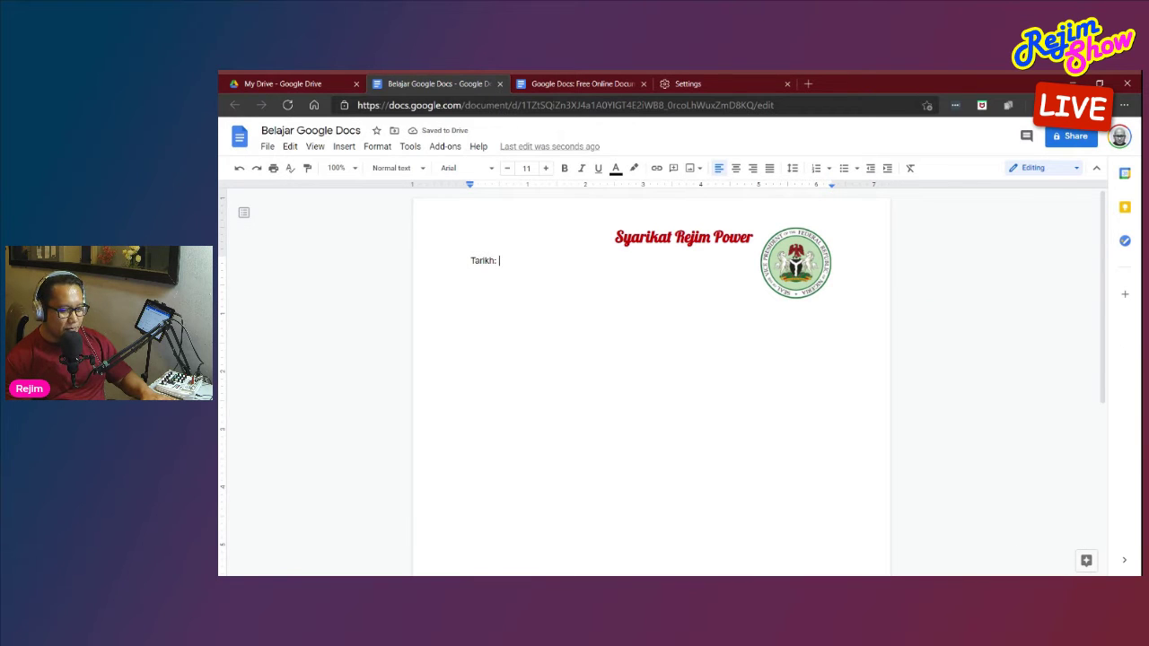
text(27 Januari 2021)
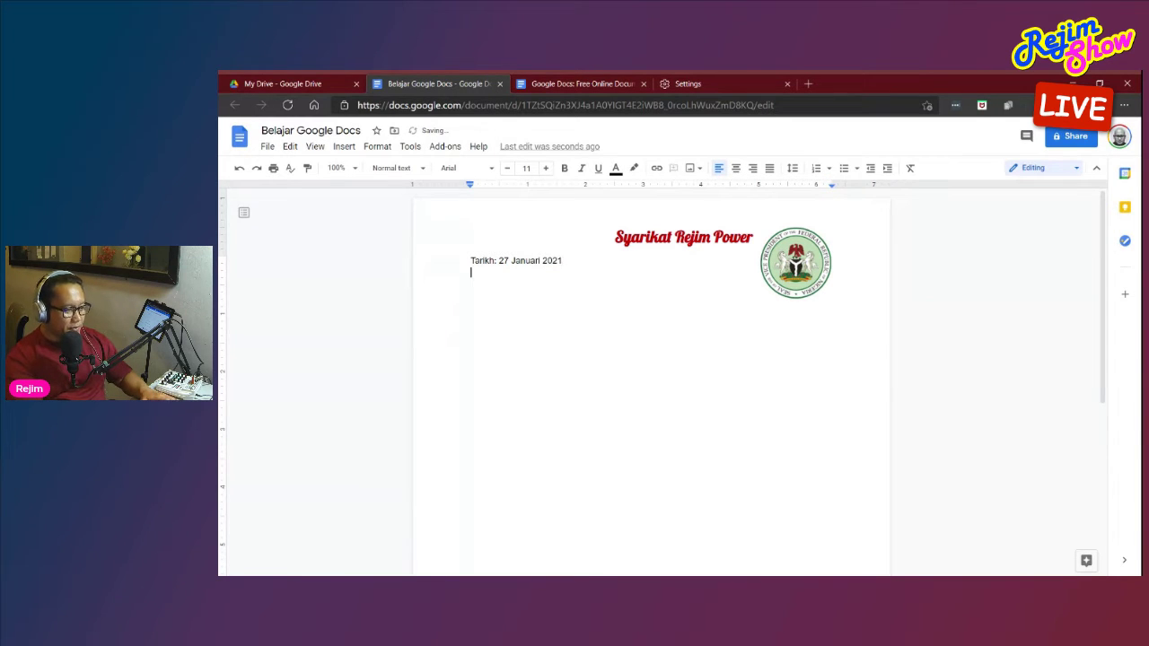
key(Return)
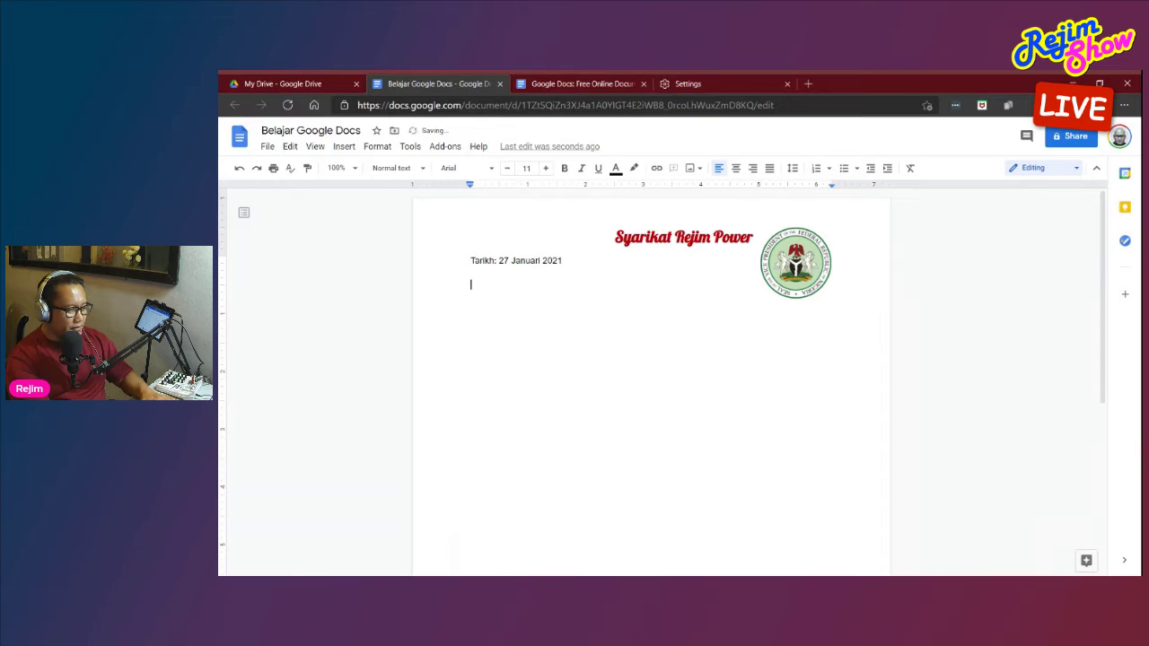
Below the date, add the recipient's name followed by the address lines "Rumah dia", "Kampung Dia" and "Poskod"
text(Tuan)
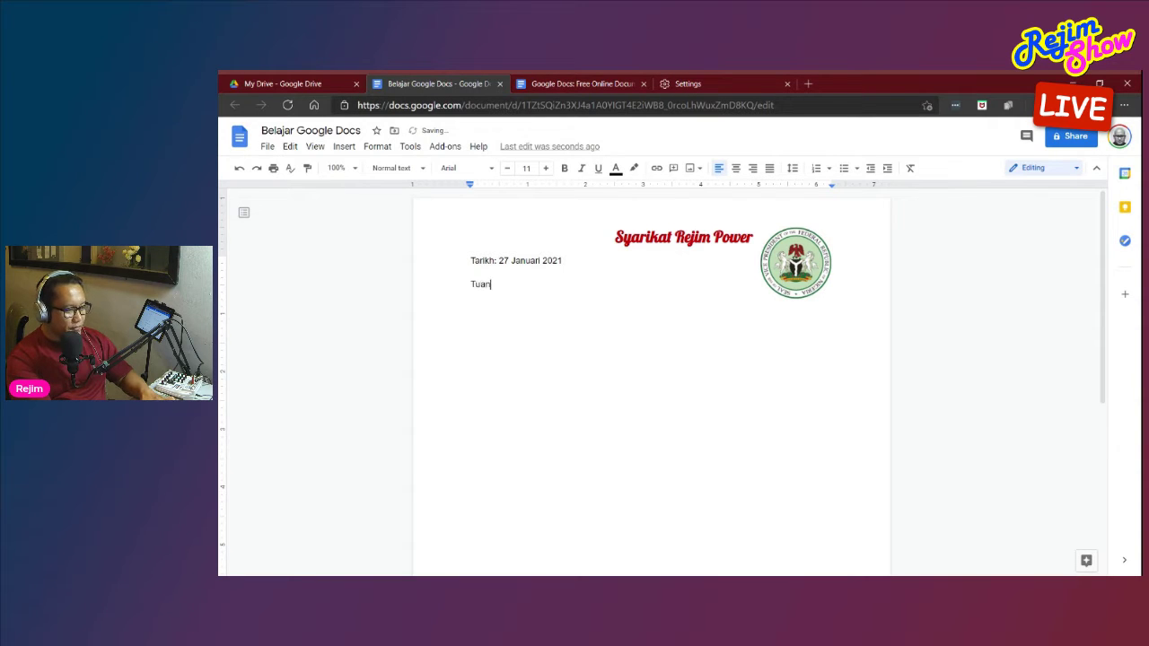
key(BackSpace)
key(BackSpace)
key(BackSpace)
text(Rejim Bos)
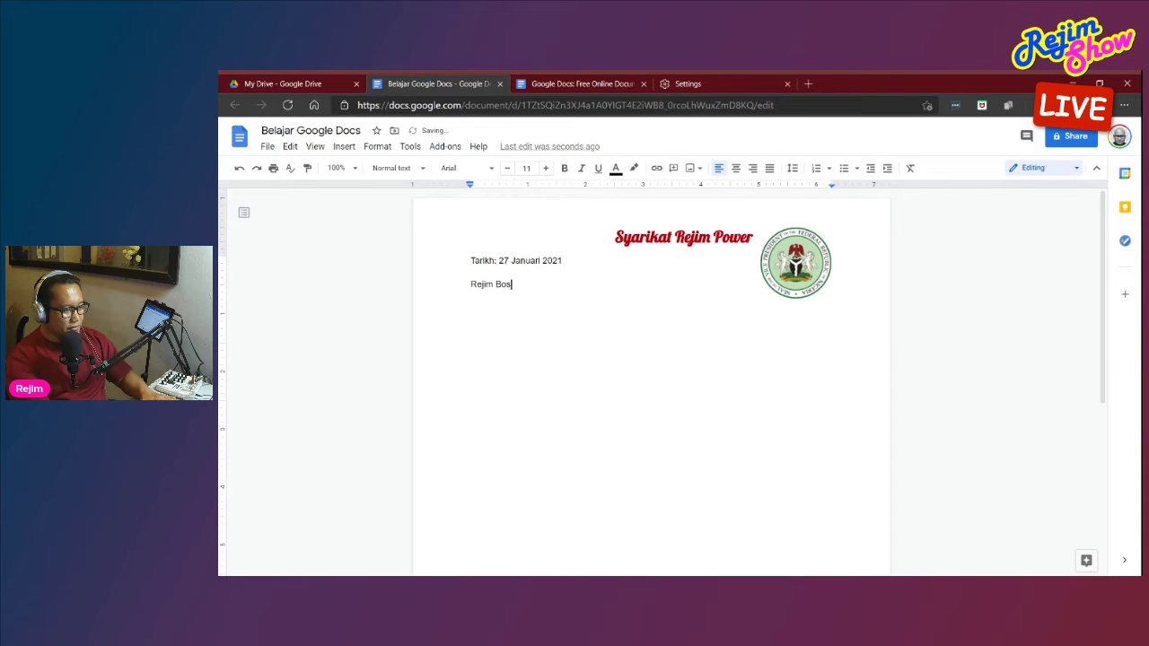
key(Return)
text(Rumah)
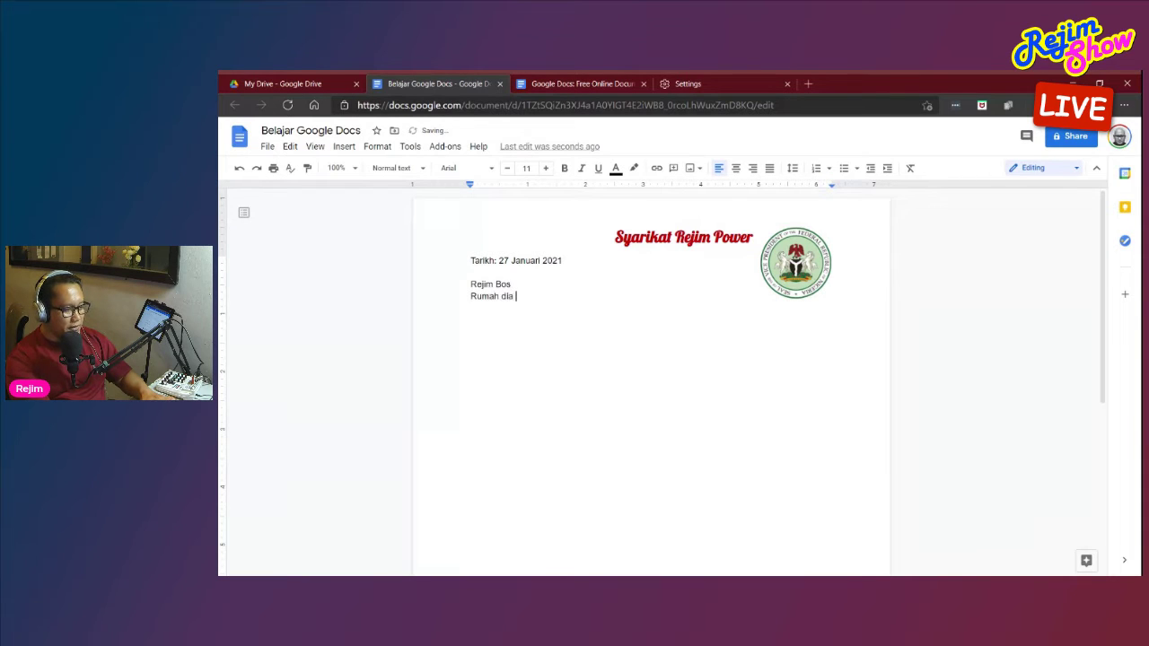
text( dia)
key(Return)
text(Kampung Dia)
key(Return)
text(Poskod)
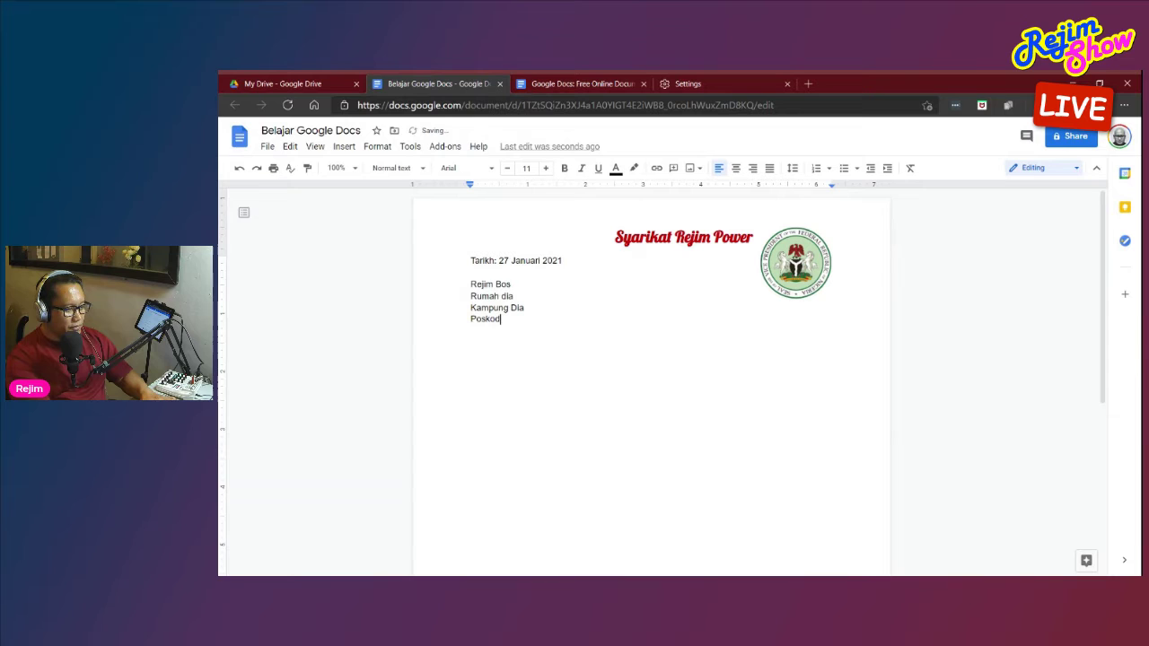
key(Return)
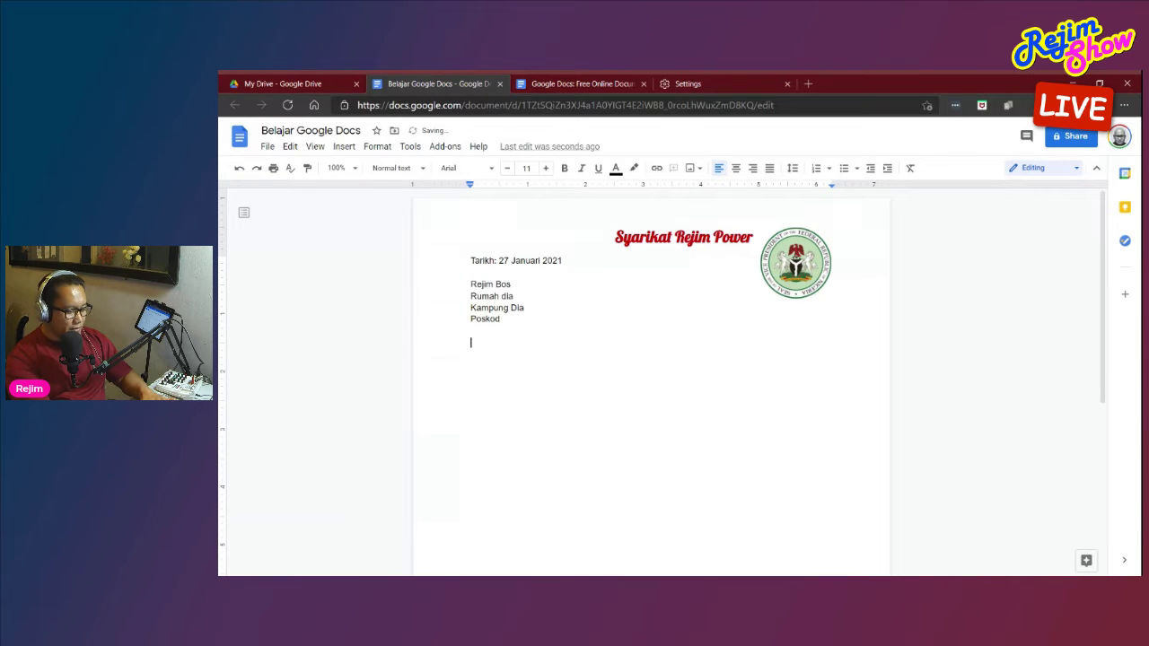
Add the salutation "Tuan," and the subject line "TAJUK: MEMOHON DUIT HUTANG YANG TAK BAYAR LAGI." below the address
text(Tuan,)
key(Return)
key(Return)
text(TAJUK: MEMOHON DUIT HUTANG YANG TAK BAYAR LAGI.)
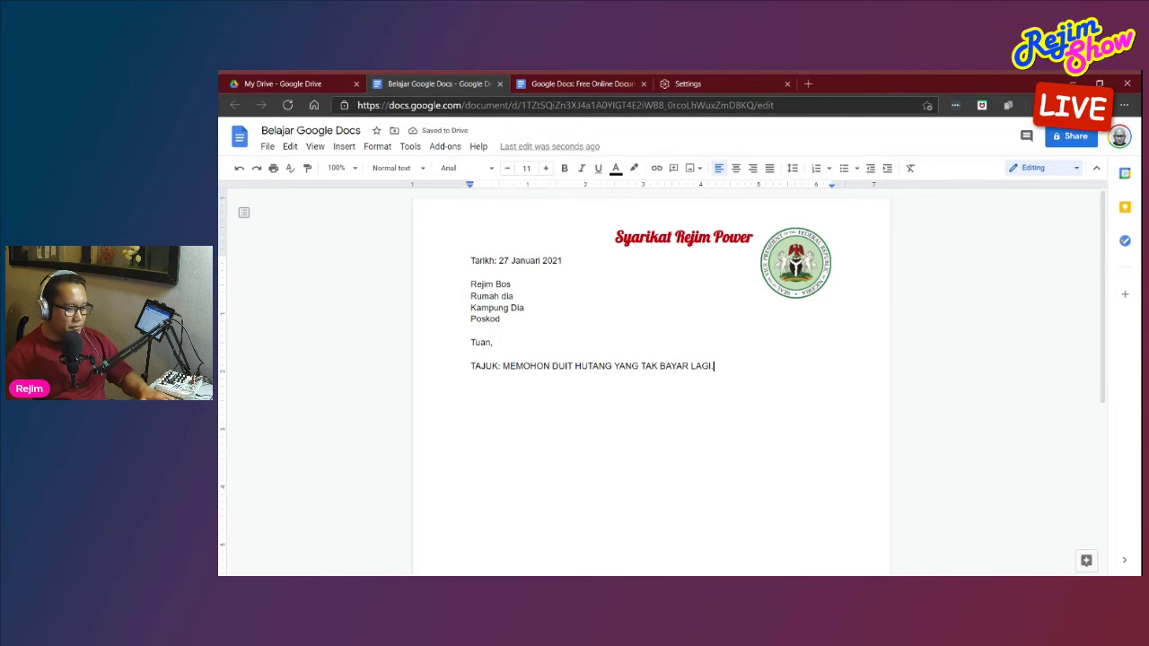
key(Return)
key(Return)
Make the subject line bold and underlined, and return to the empty line below it
drag(715, 367, 471, 368)
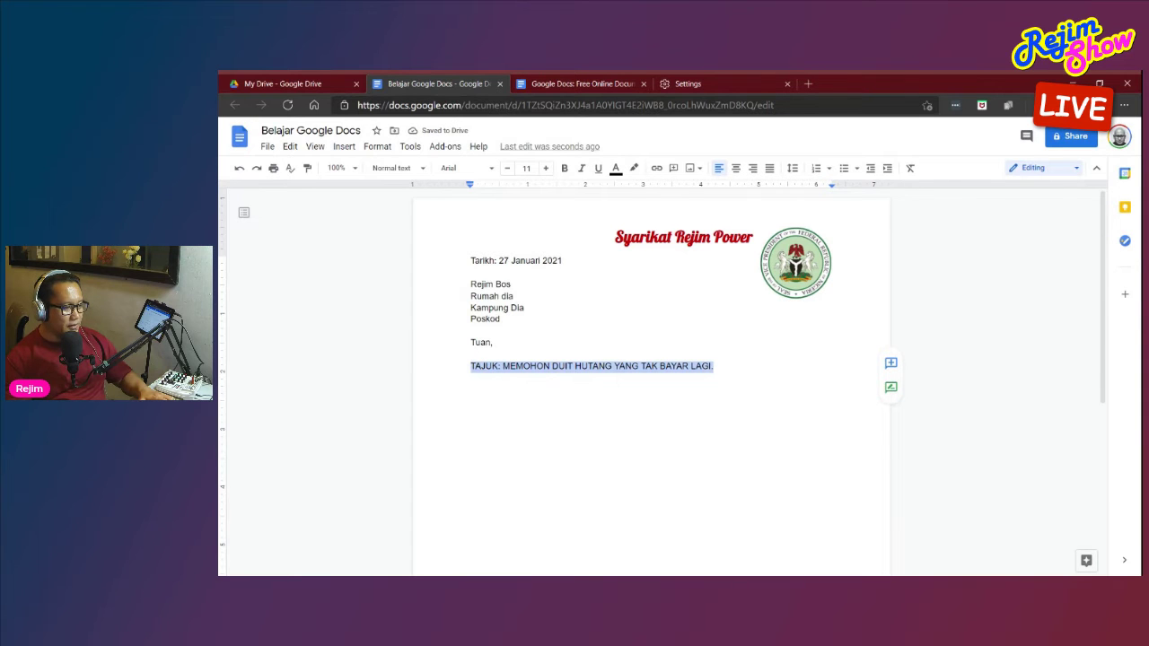
click(564, 168)
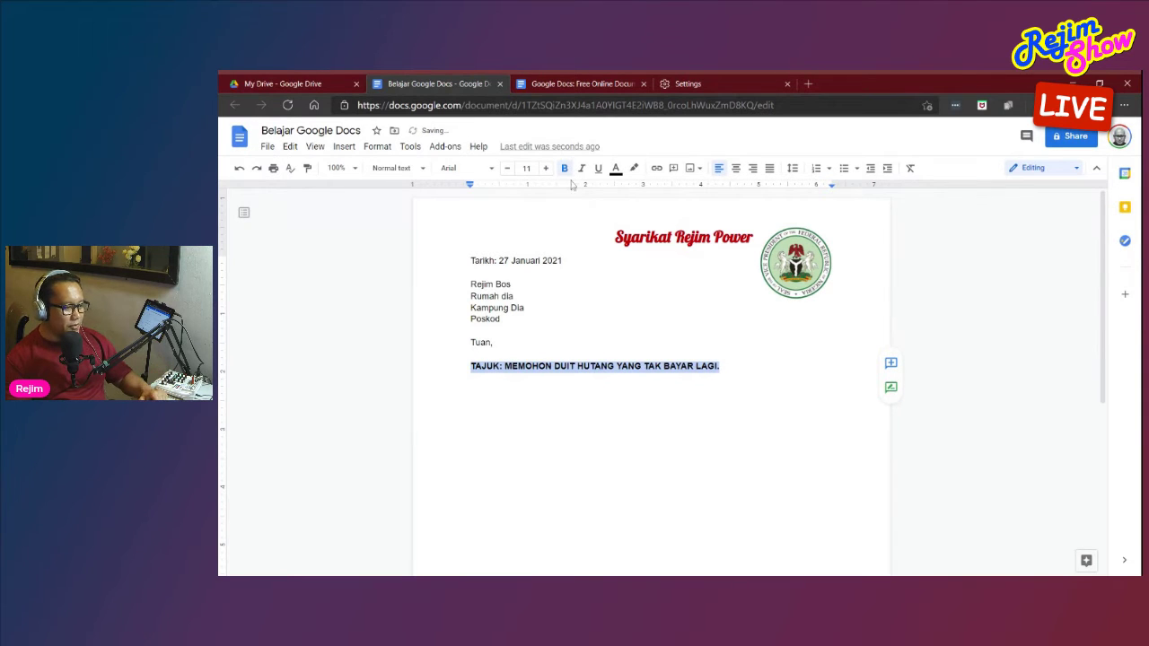
click(598, 168)
key(Down)
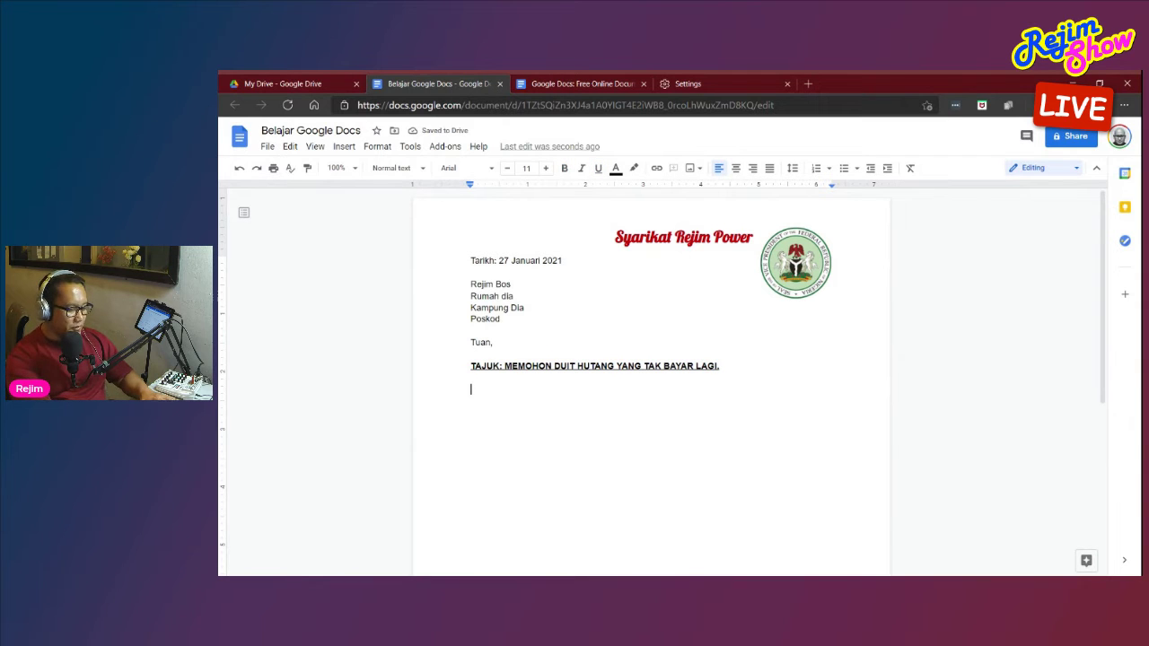
Write the body sentence "Pada suatu hari saya ada bagi awak pinjam duit lepas tu awak taknak bayar ni saya rasa mamcam ada bengang bengang sket."
text(Pada sa)
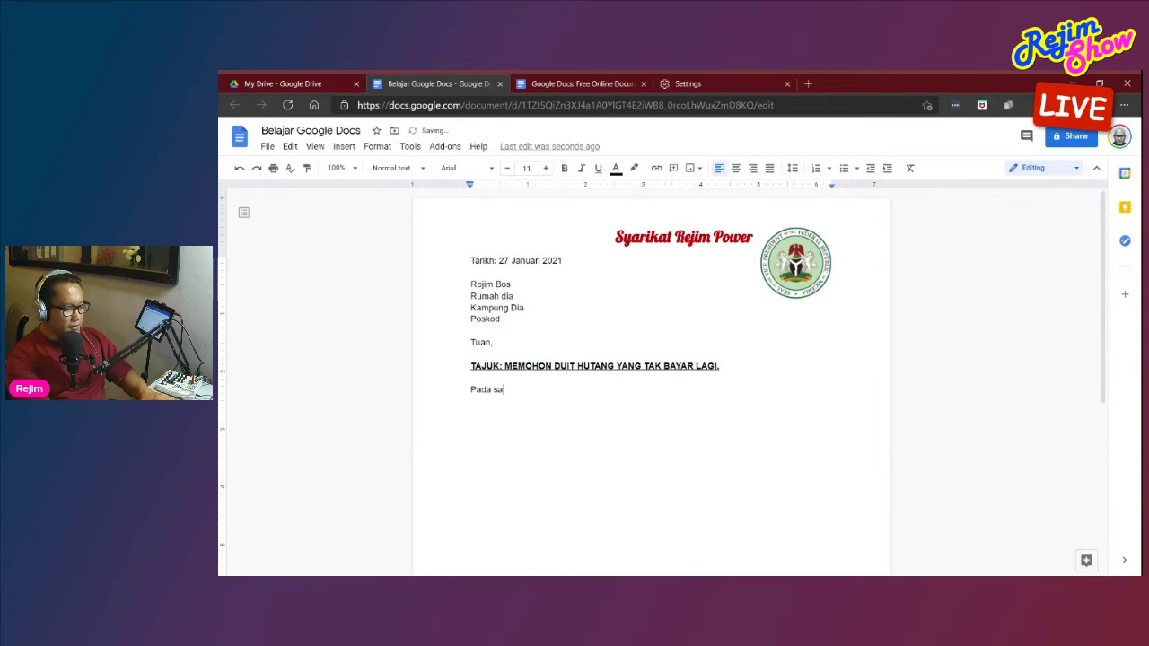
text(suatu hari saya ada bagi awak pinjam duit lepas tu awak)
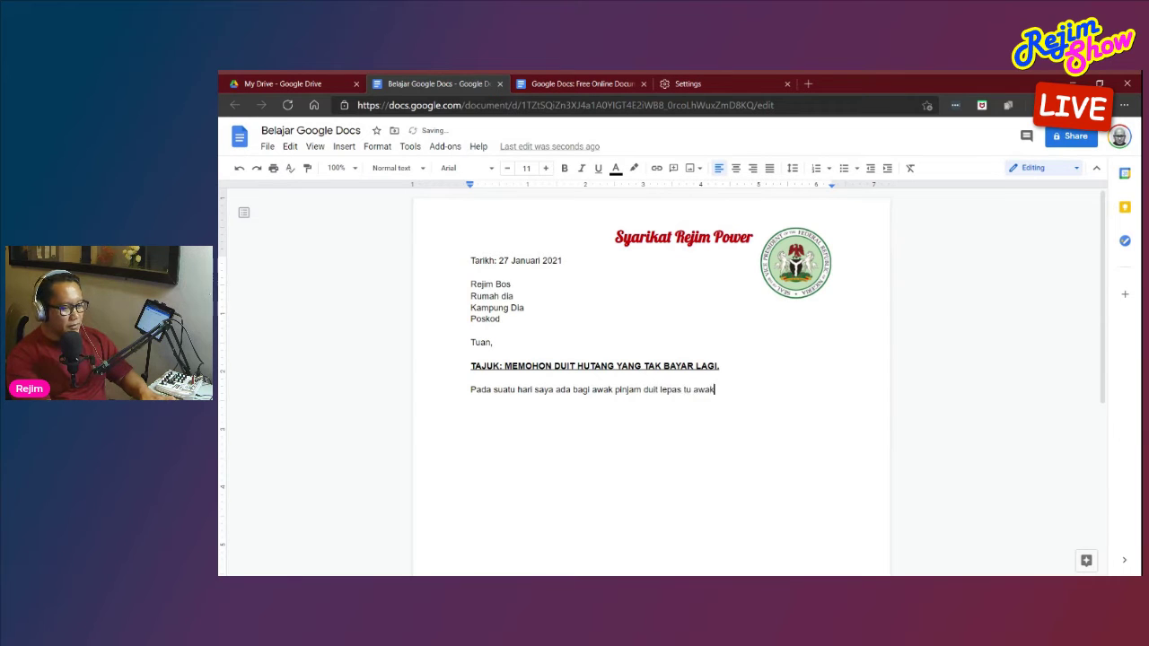
text( taknak bayar ni saya rasa mamcam ada benga)
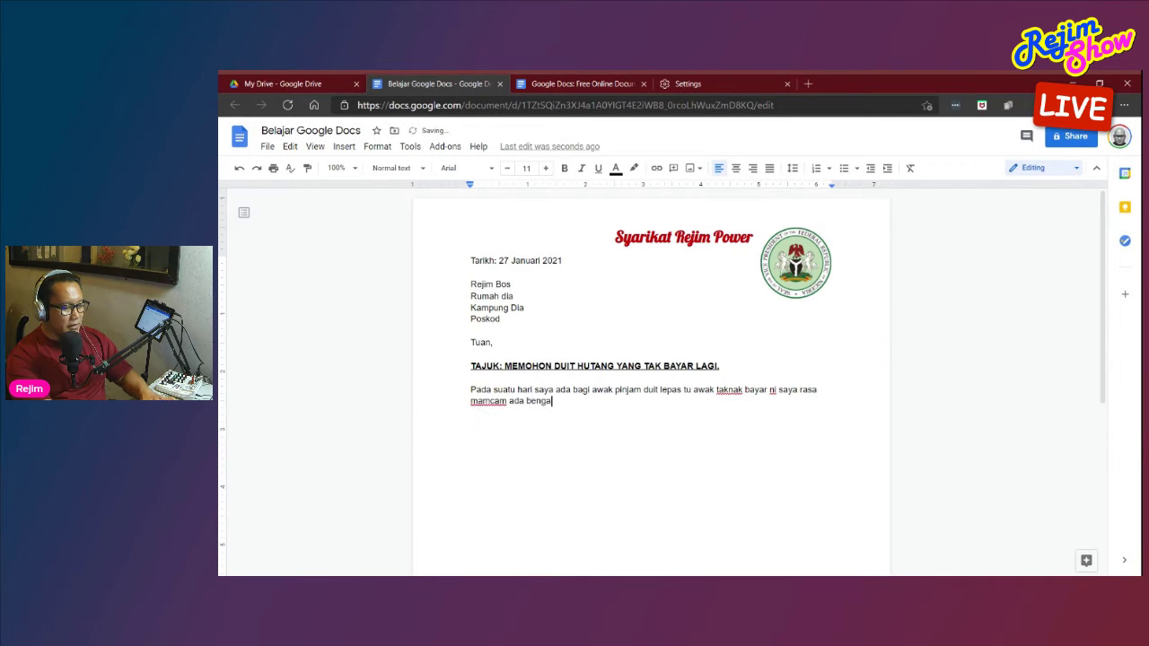
text(ng bengang sket.)
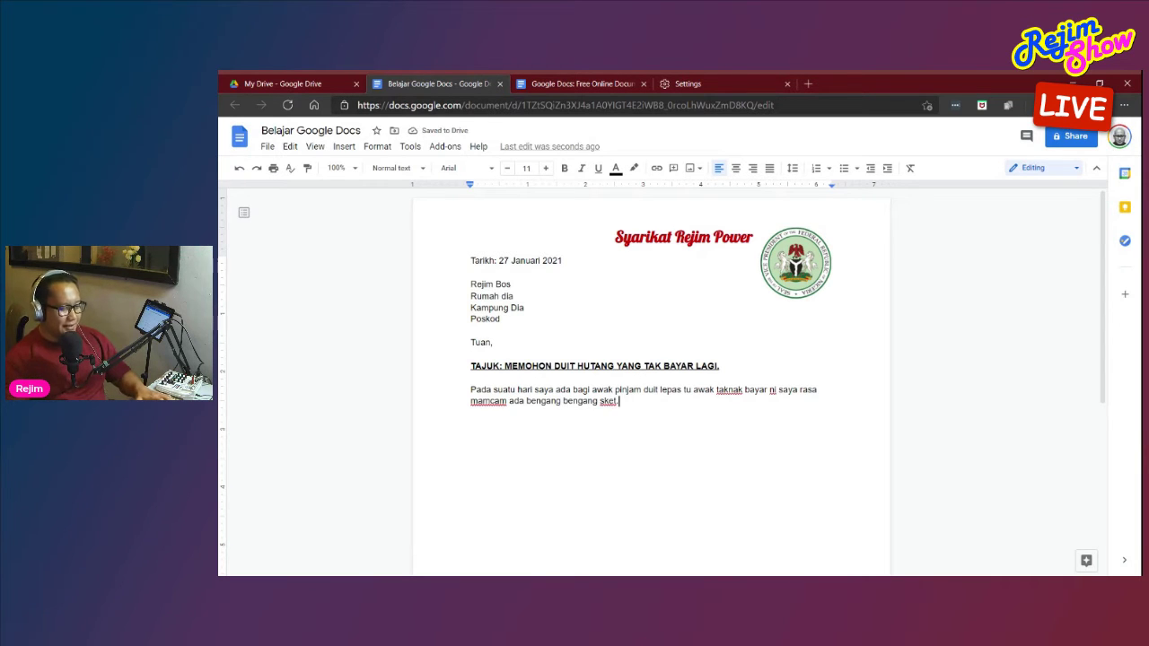
Copy the body sentence and paste it twice after the original to lengthen the first part of the letter
drag(643, 408, 471, 391)
key(ctrl+c)
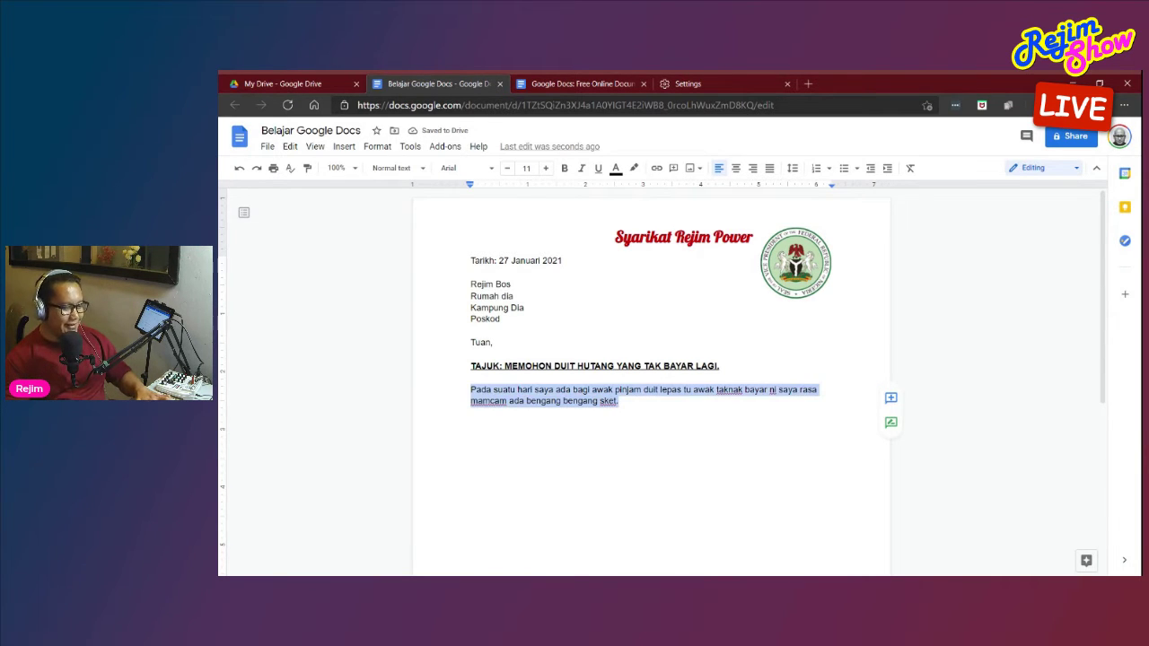
key(Right)
key(ctrl+v)
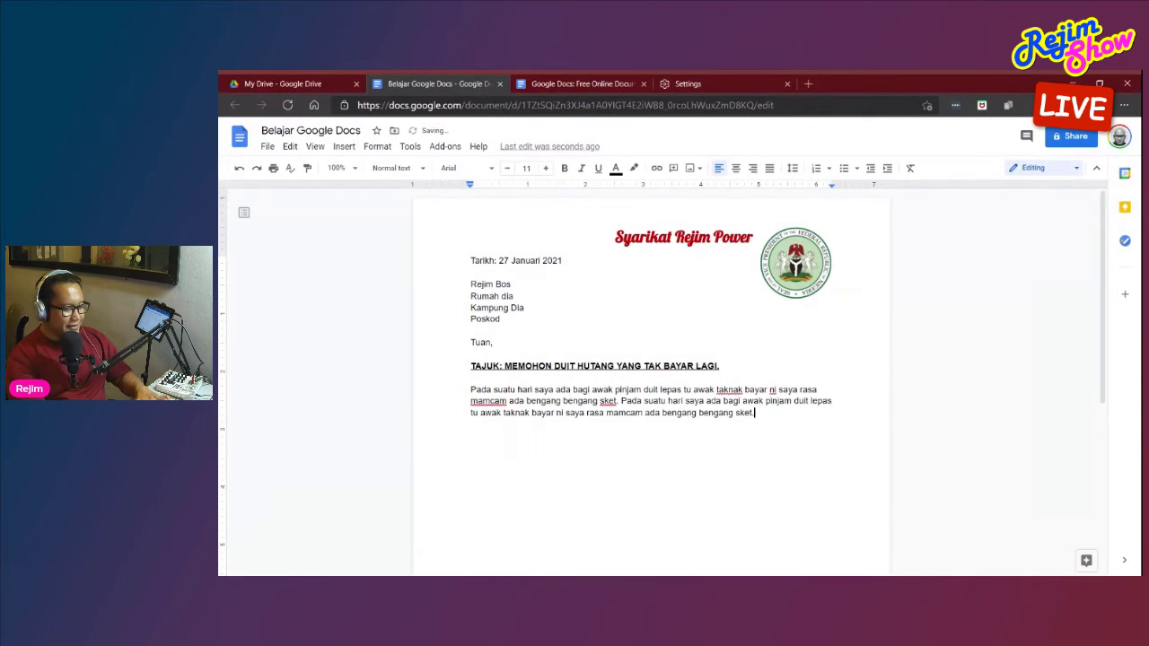
key(ctrl+v)
key(Return)
key(Return)
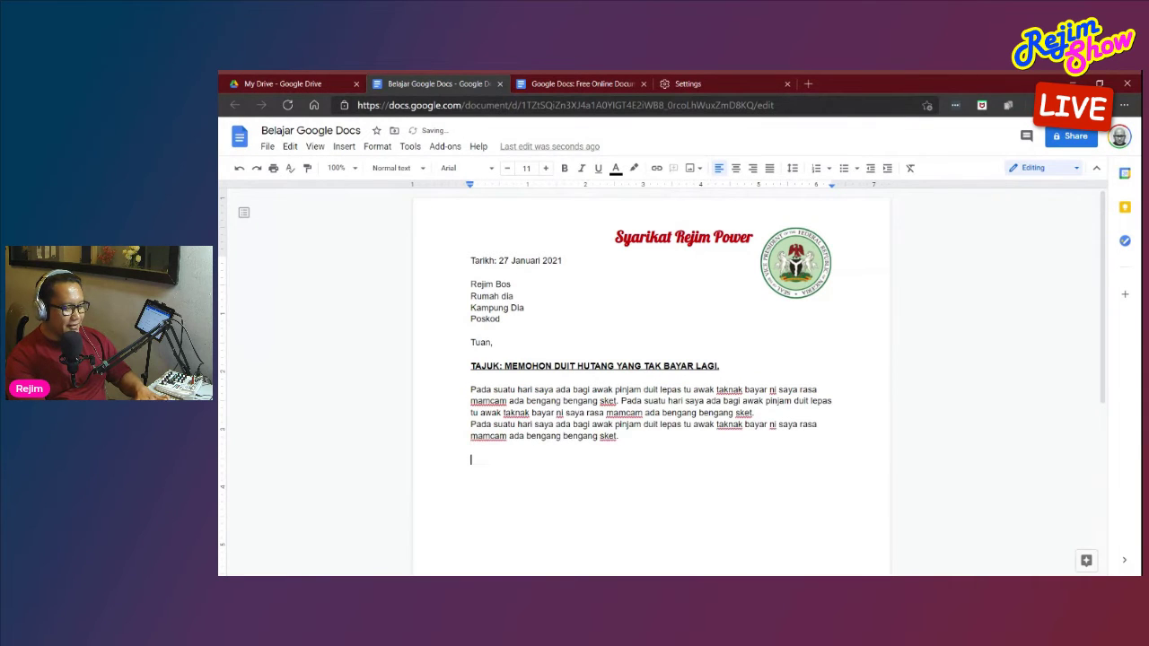
Paste the copied sentence four times as a second paragraph and once more as a separate closing paragraph
key(ctrl+v)
key(ctrl+v)
key(ctrl+v)
key(ctrl+v)
key(Return)
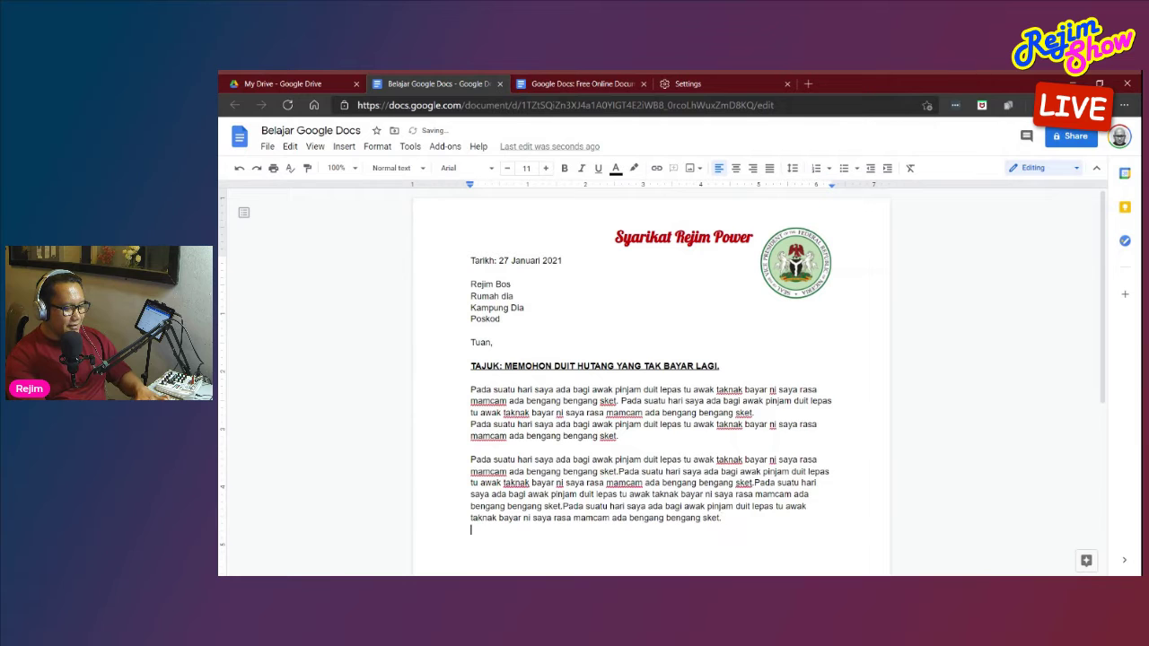
key(ctrl+v)
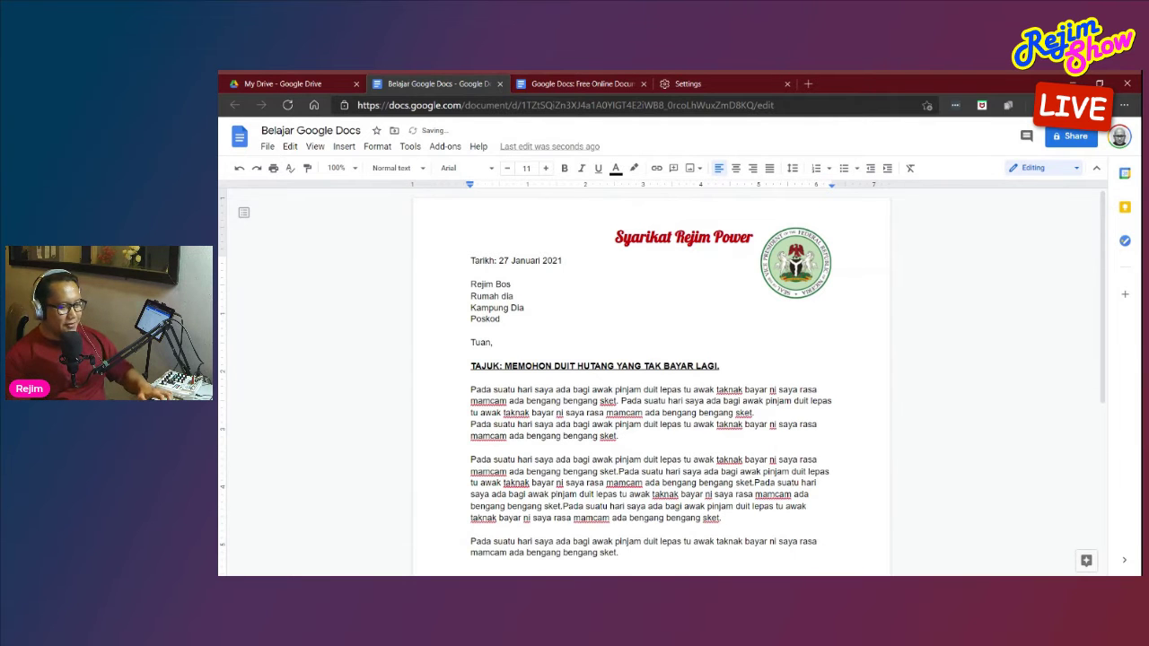
Justify all the body paragraphs below the subject line
scroll(651, 395, down, 2)
drag(620, 438, 471, 274)
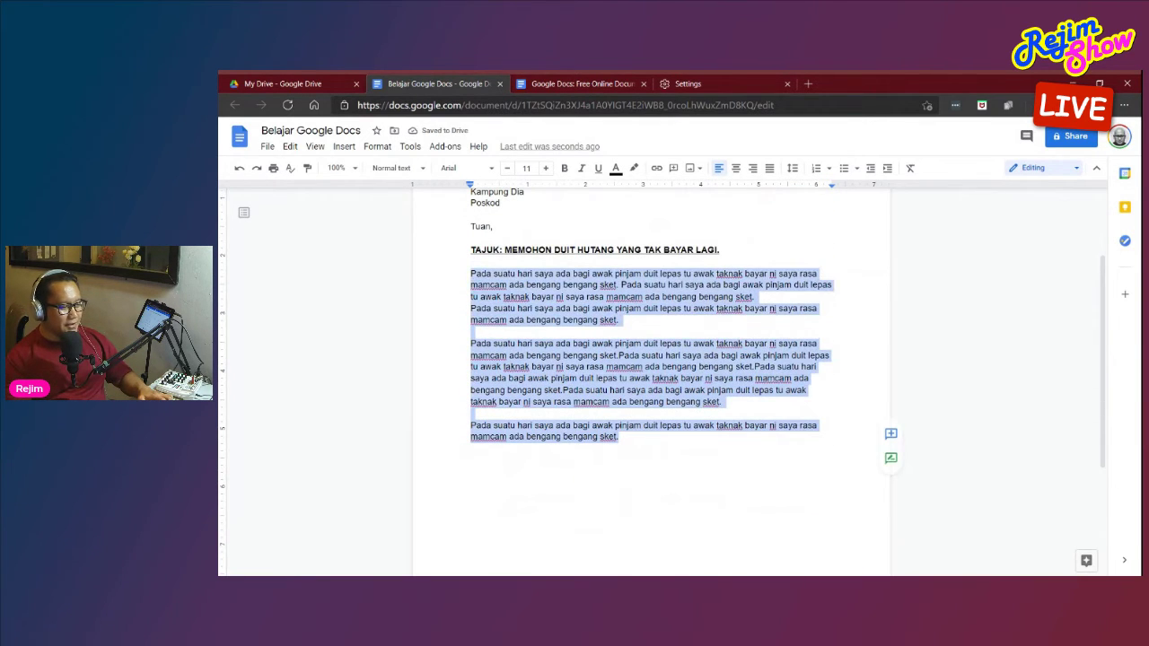
click(769, 168)
click(619, 319)
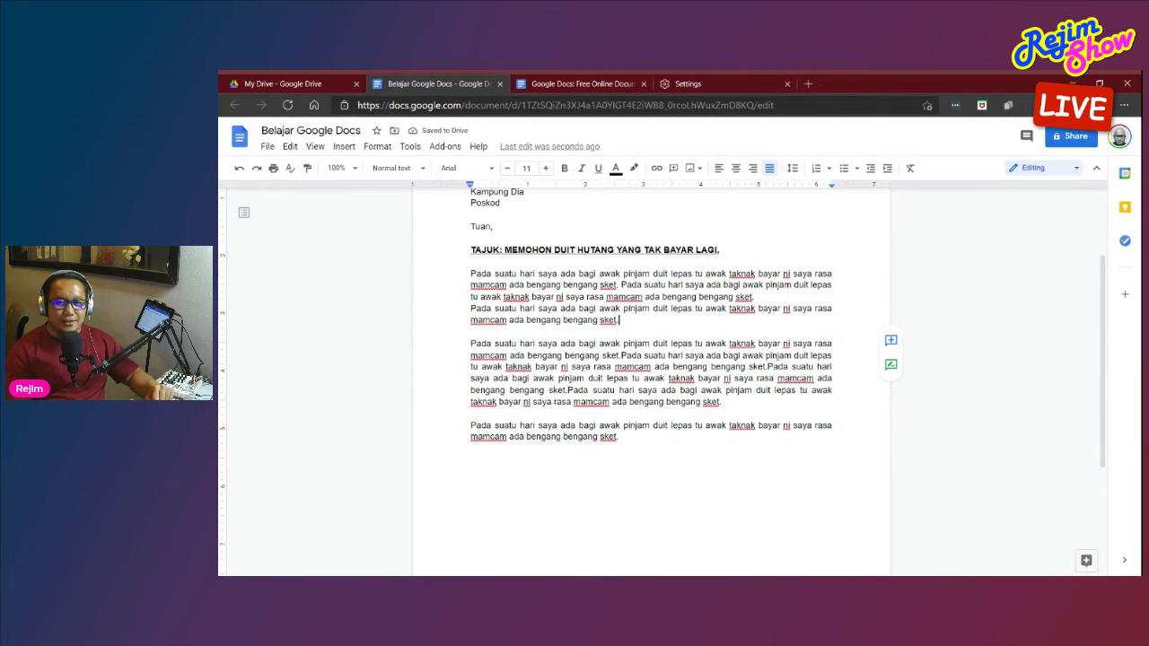
scroll(650, 377, up, 3)
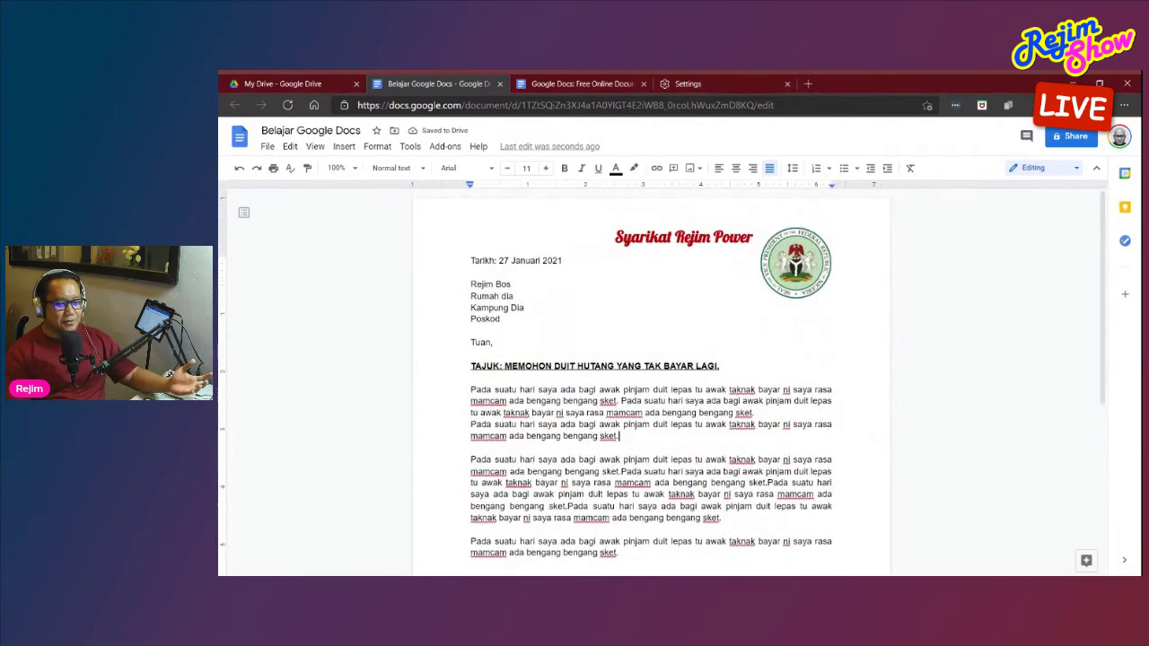
scroll(651, 377, down, 1)
scroll(651, 377, down, 1)
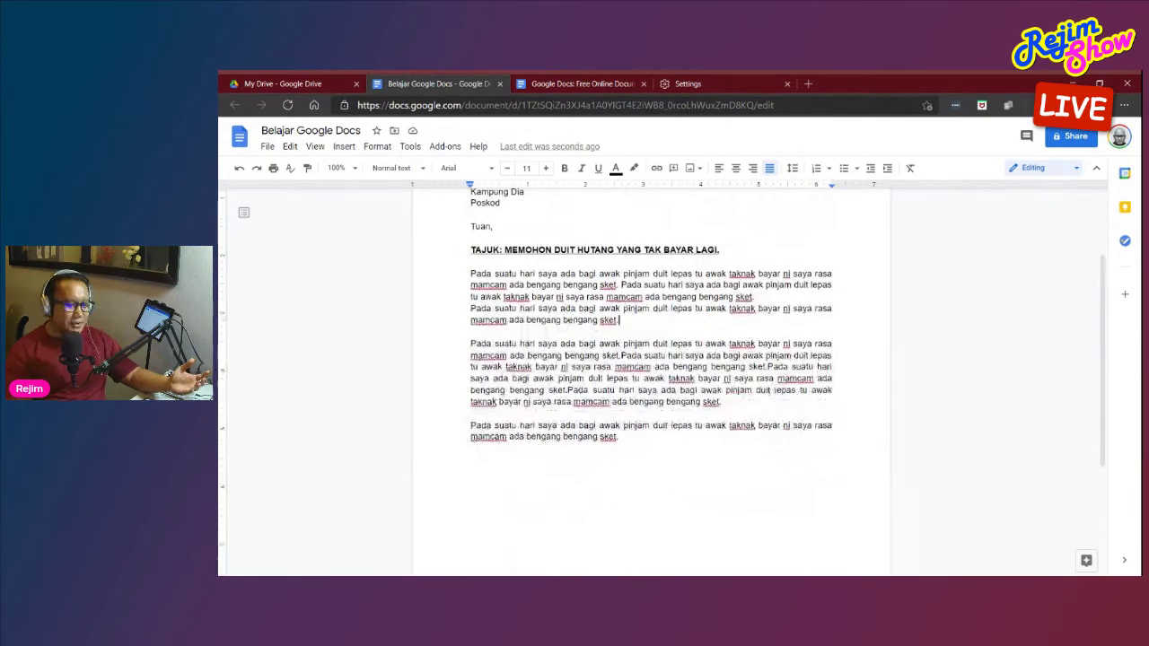
Add the closing line "Akhir kata. Sila la bayau." as a new paragraph below the last body paragraph
click(619, 438)
key(Return)
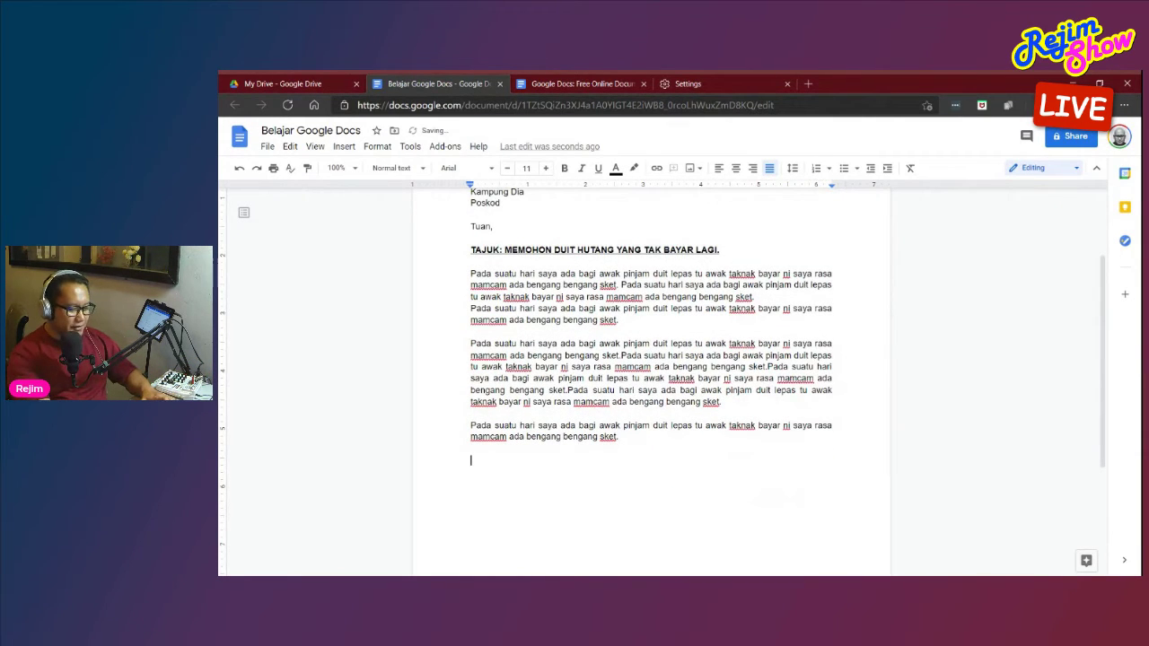
text(Akhir kata.)
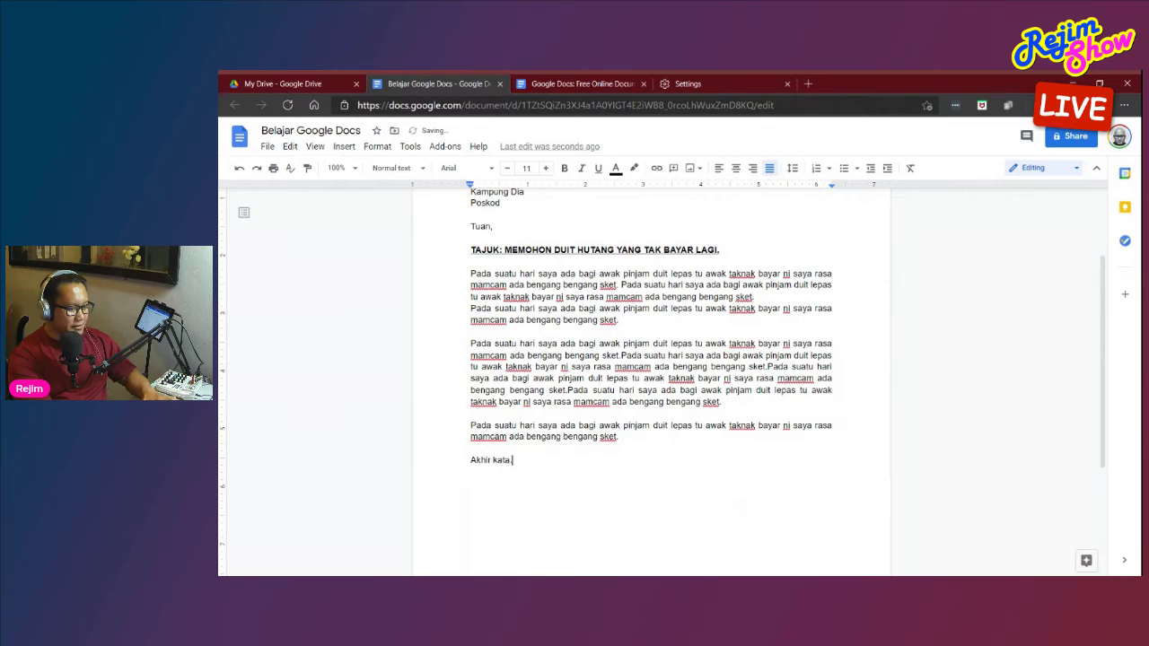
text( Sila la baya)
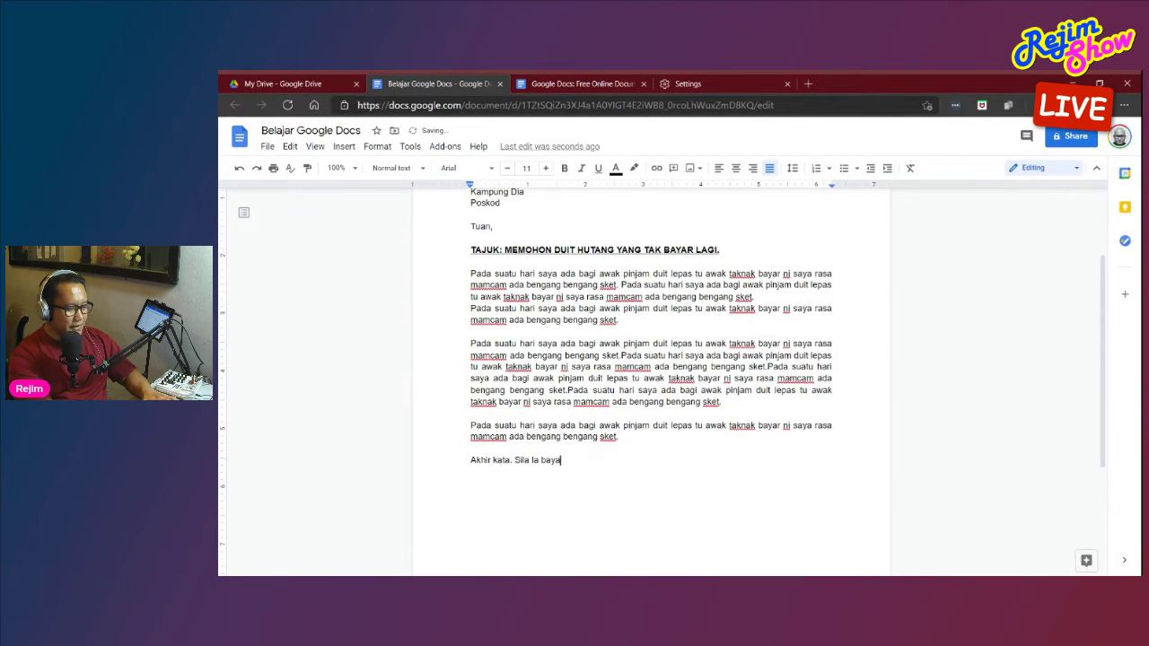
text(u.)
Write the sign-off "Yang menaggih;" below the closing line and add the sender's name underneath, leaving blank lines for a signature
key(Return)
key(Return)
text(Yang Mena)
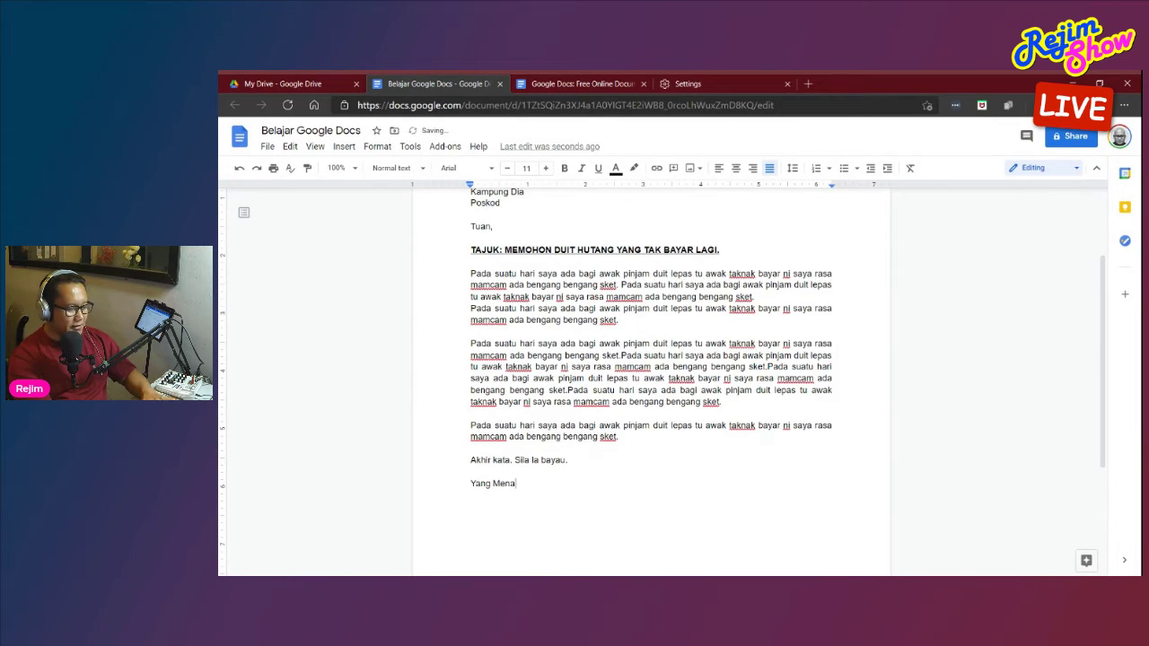
key(BackSpace)
text(menaggi)
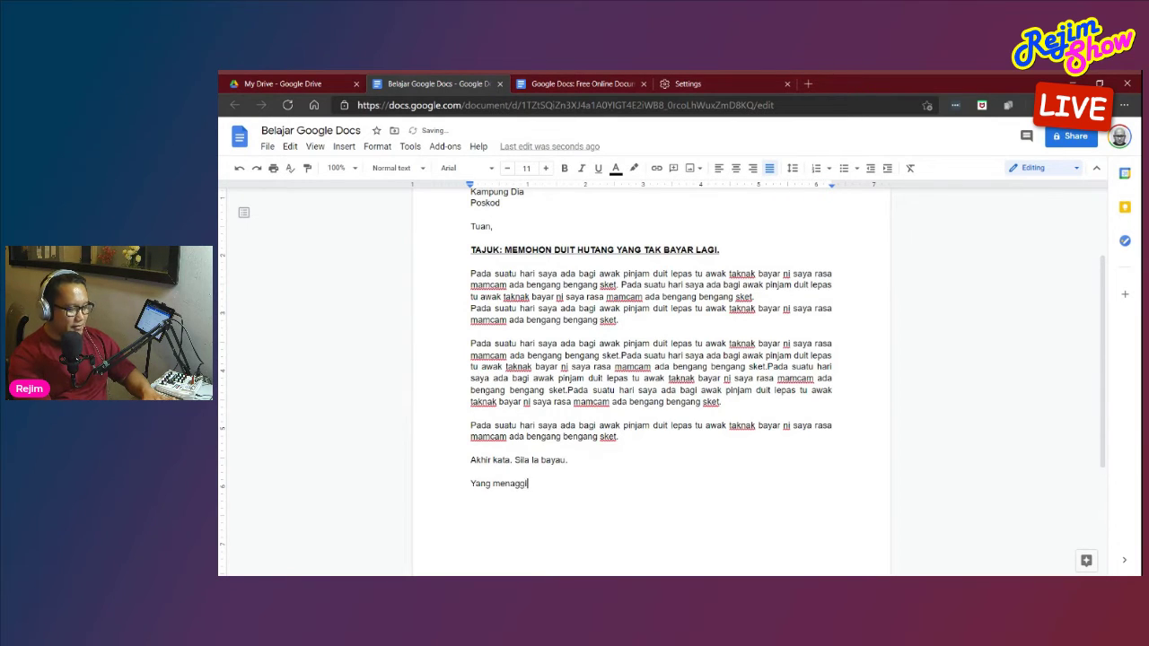
text(h;)
key(Return)
text(Rejim Al Mongol.)
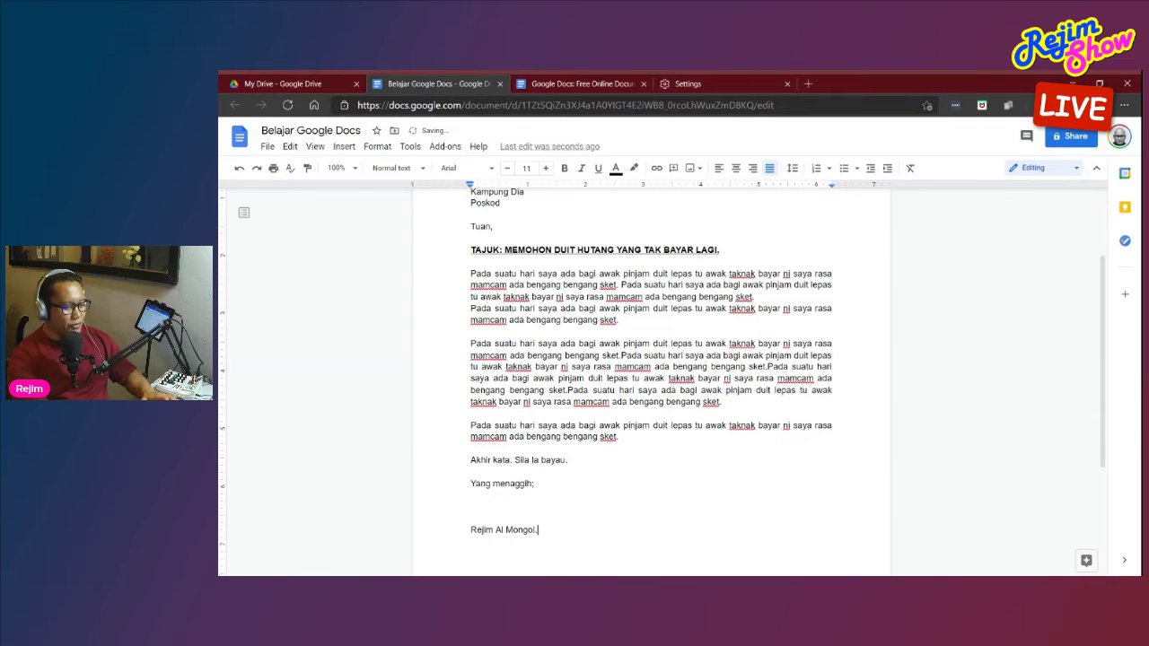
Search the web for "signature" images and insert the second result on the blank line between the sign-off and the sender's name
scroll(651, 377, down, 2)
click(472, 332)
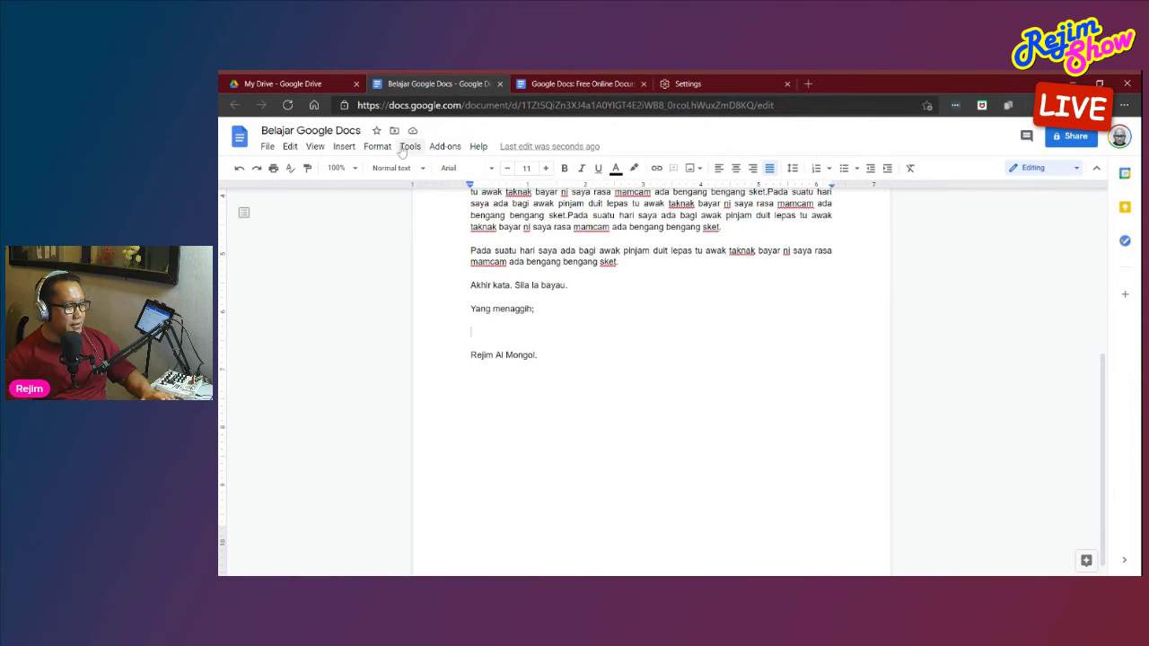
click(344, 146)
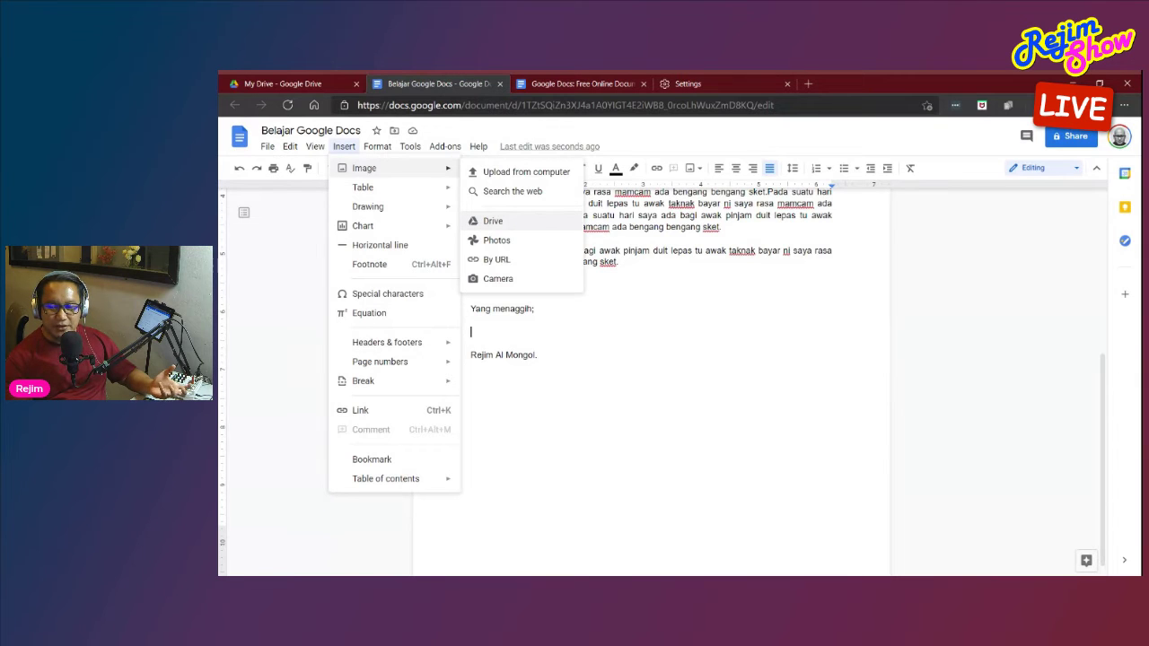
click(535, 191)
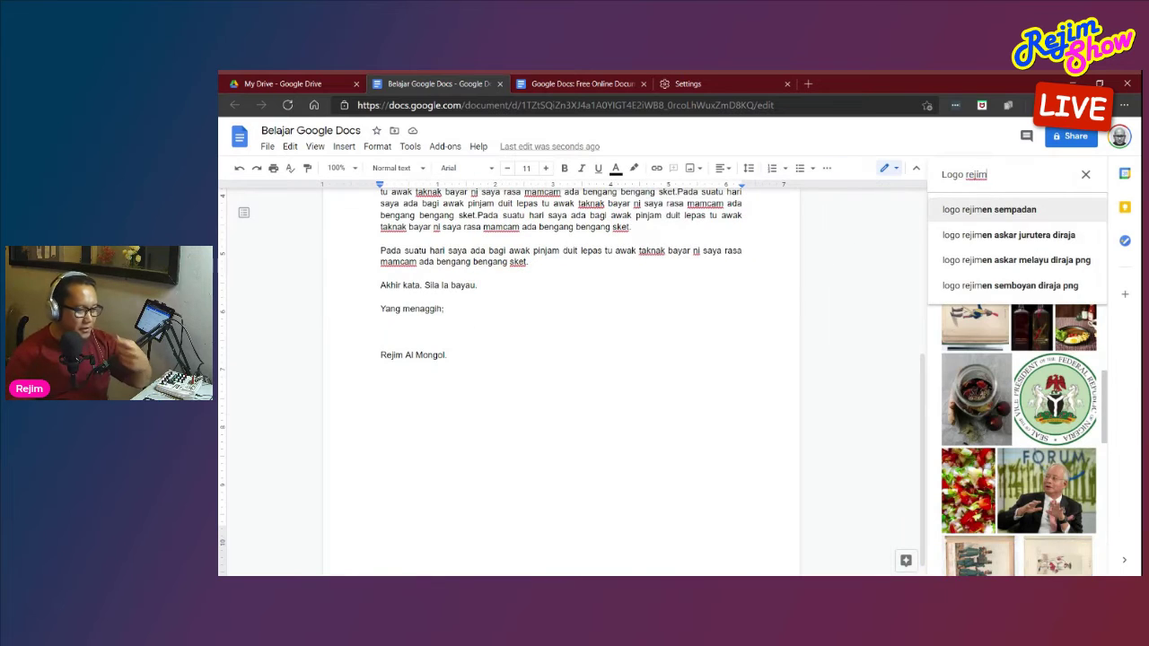
text(signautrer)
key(BackSpace)
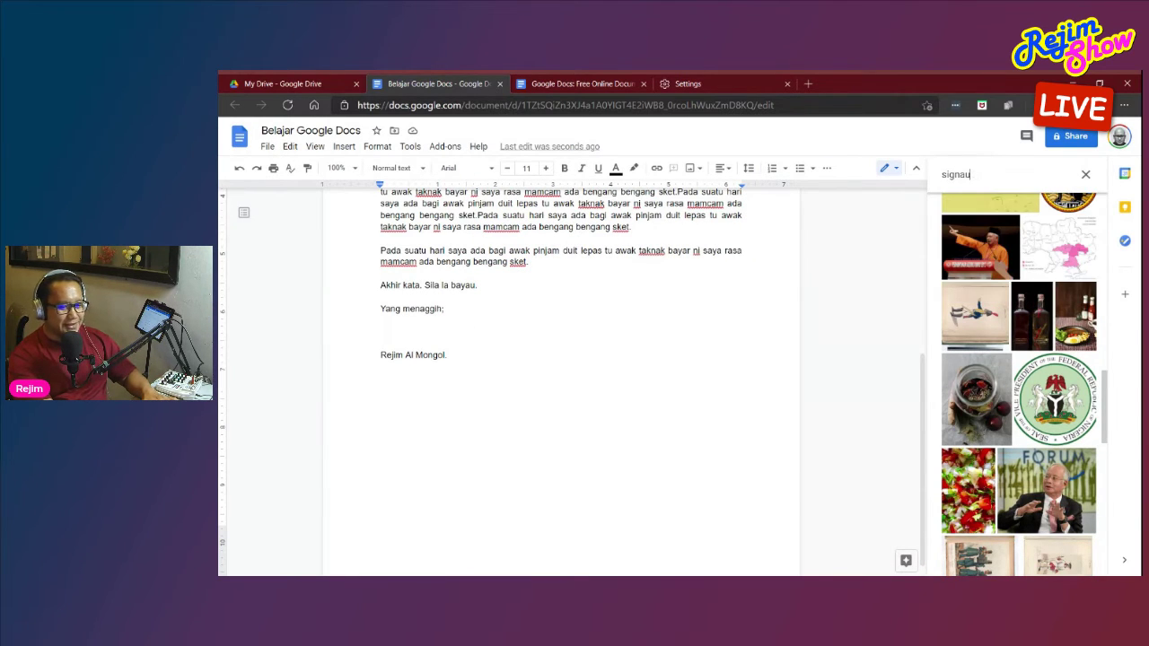
key(BackSpace)
text(ture)
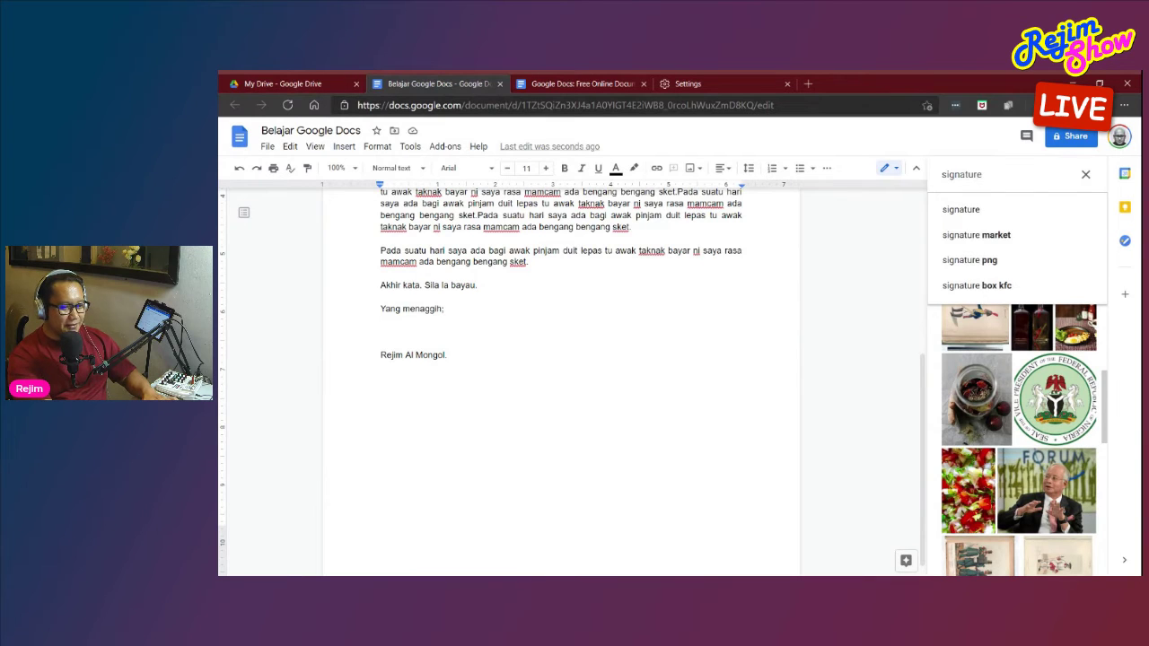
key(Return)
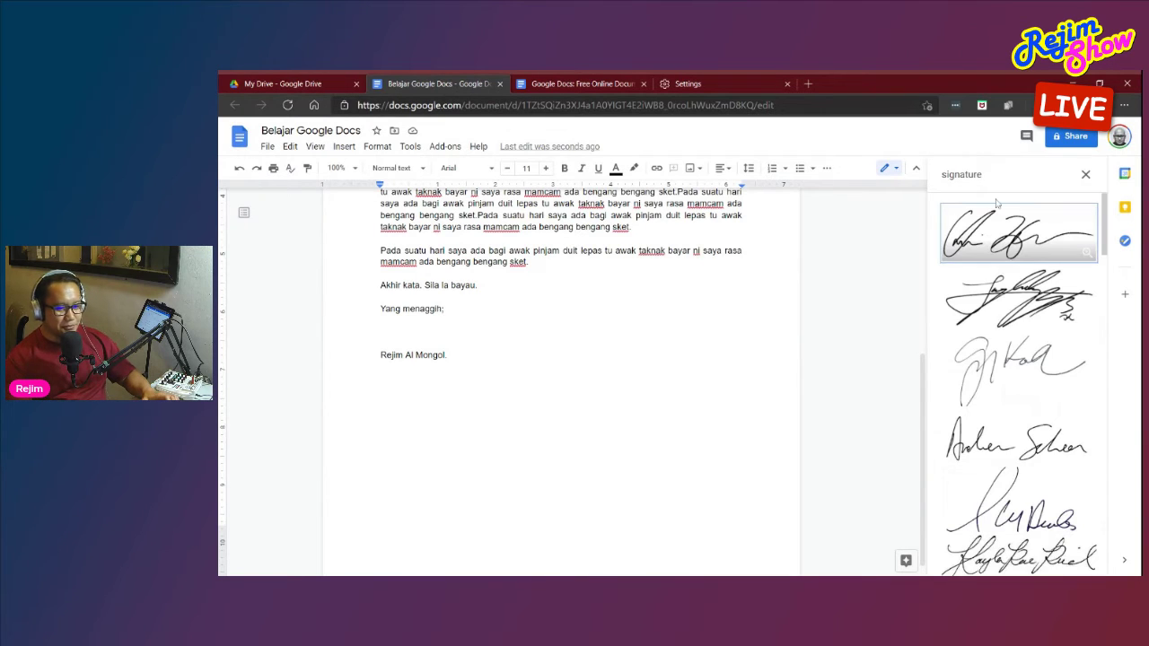
click(1019, 296)
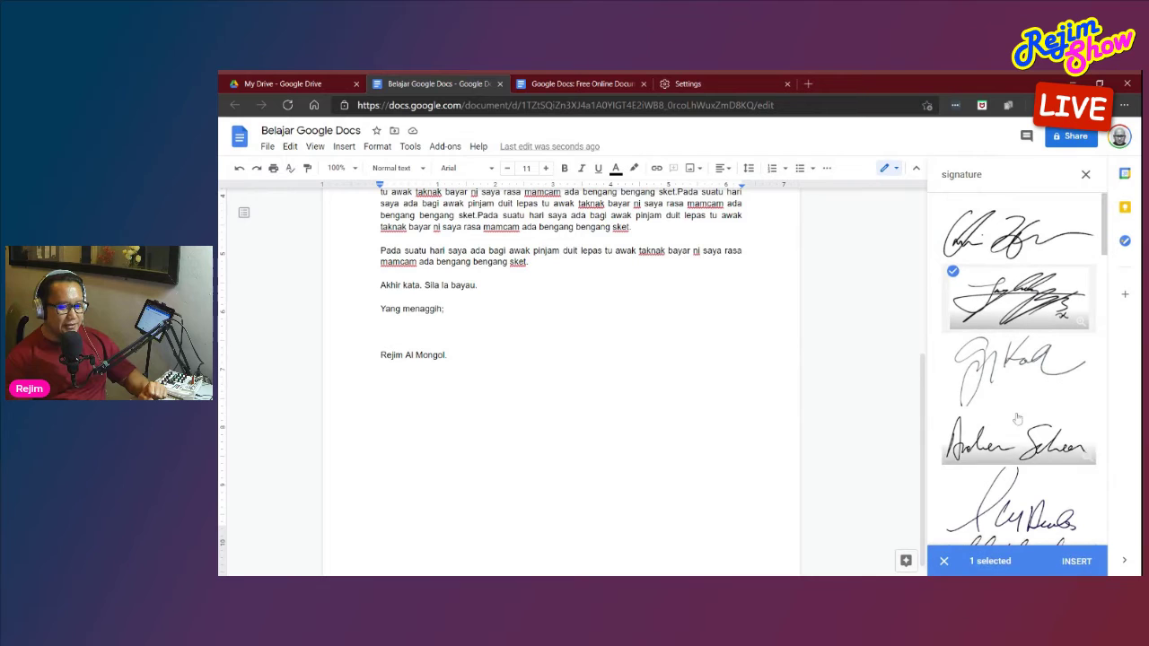
click(1075, 561)
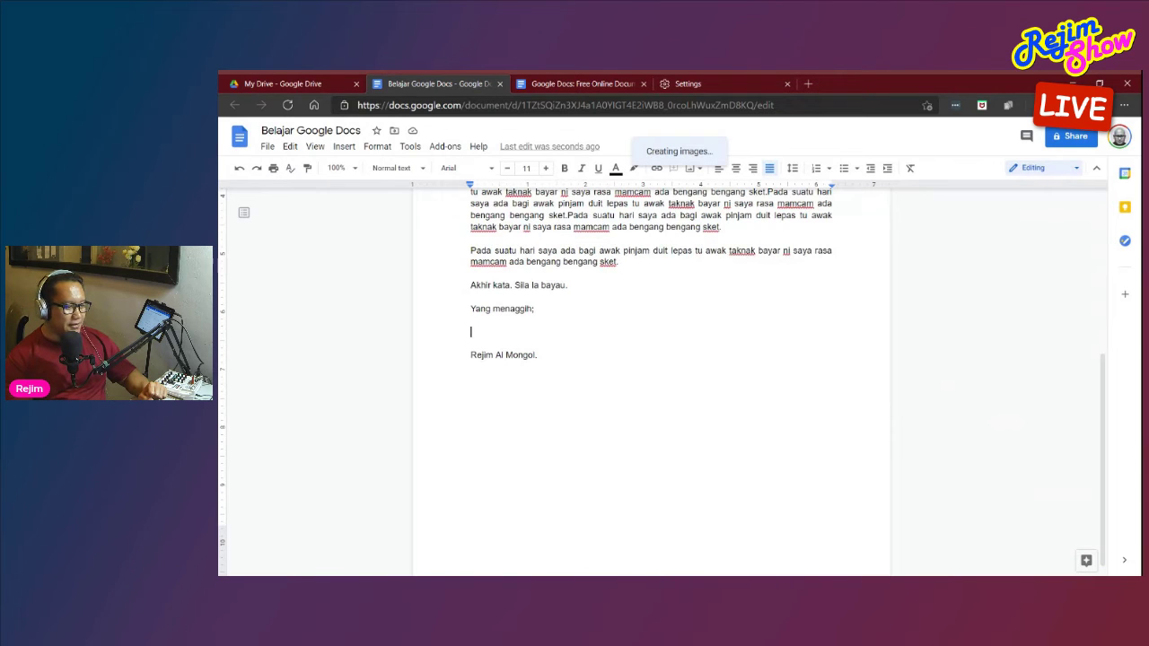
Shrink the signature image to about 1.75 inches wide and set it in line with the text
scroll(677, 403, down, 2)
scroll(677, 403, up, 3)
click(676, 403)
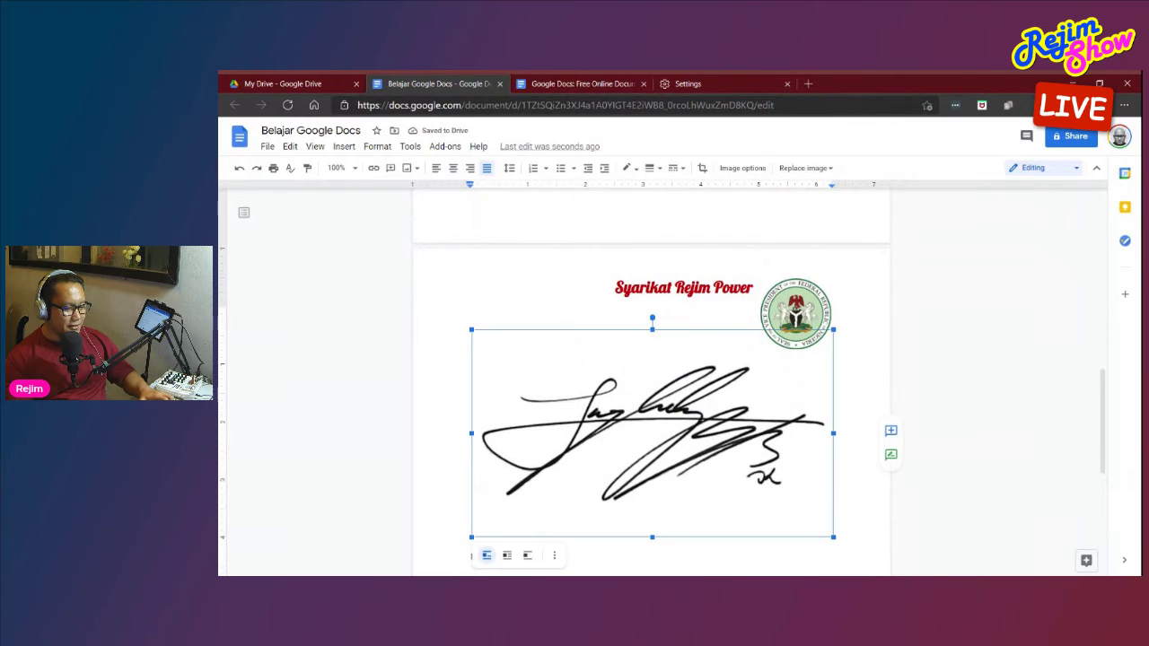
mouse_move(833, 538)
mouse_down()
mouse_move(539, 405)
mouse_move(567, 385)
mouse_move(558, 378)
mouse_up()
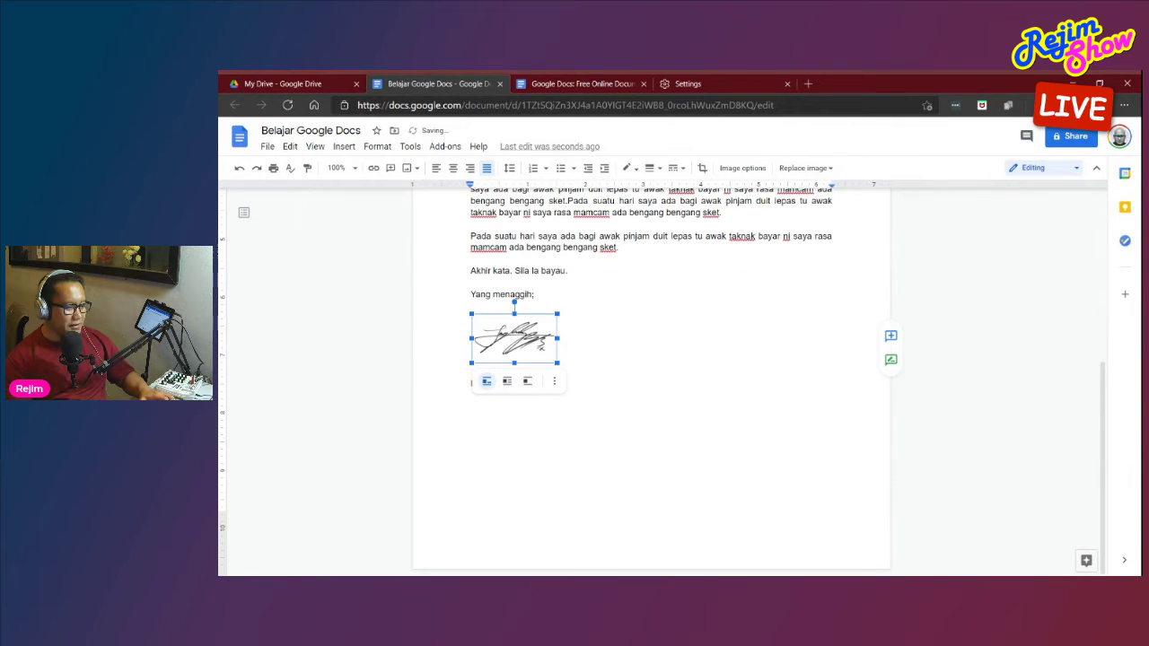
click(506, 381)
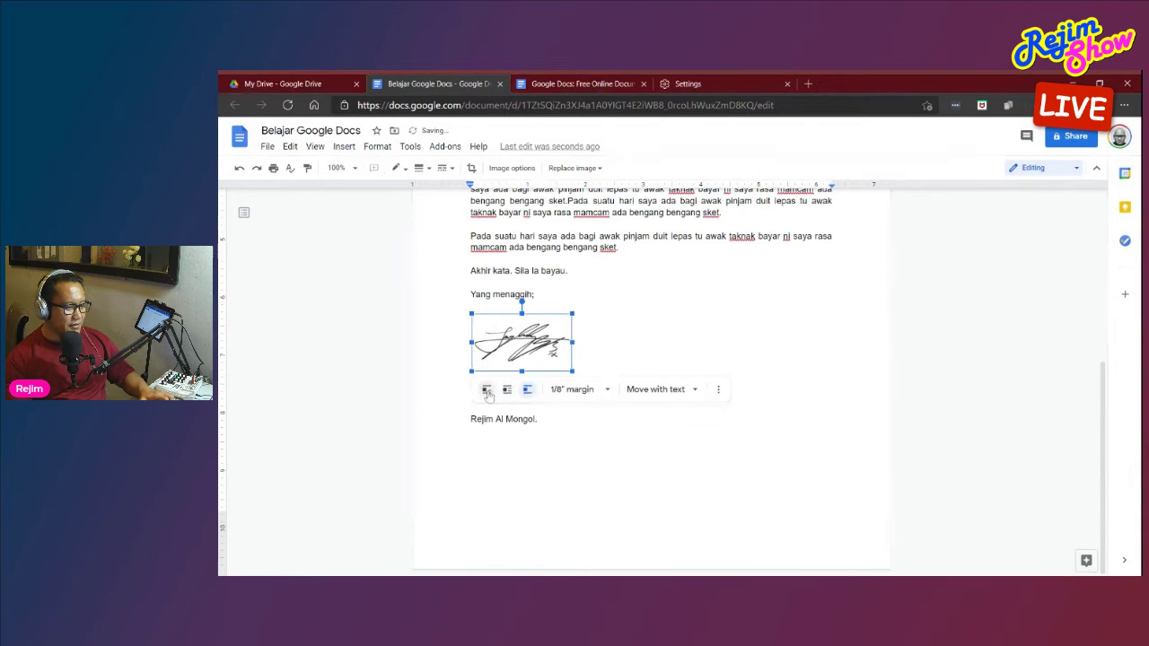
click(487, 390)
Remove the extra blank lines between the signature and the sender's name, and add the title "Bos" beneath the name
click(574, 357)
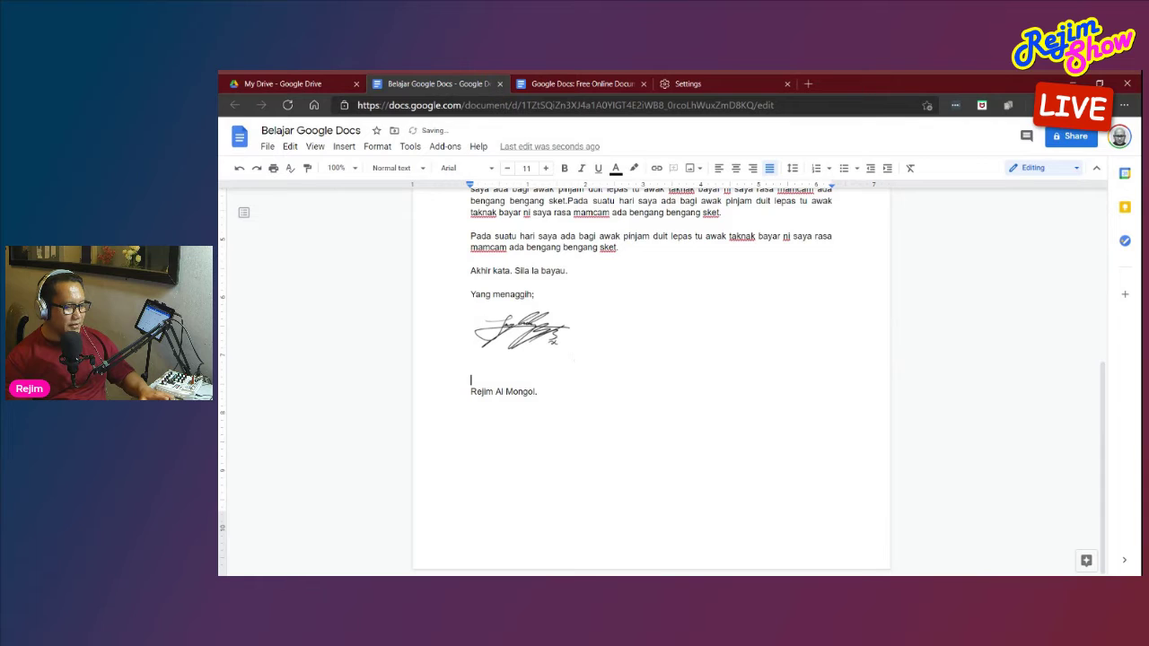
key(Delete)
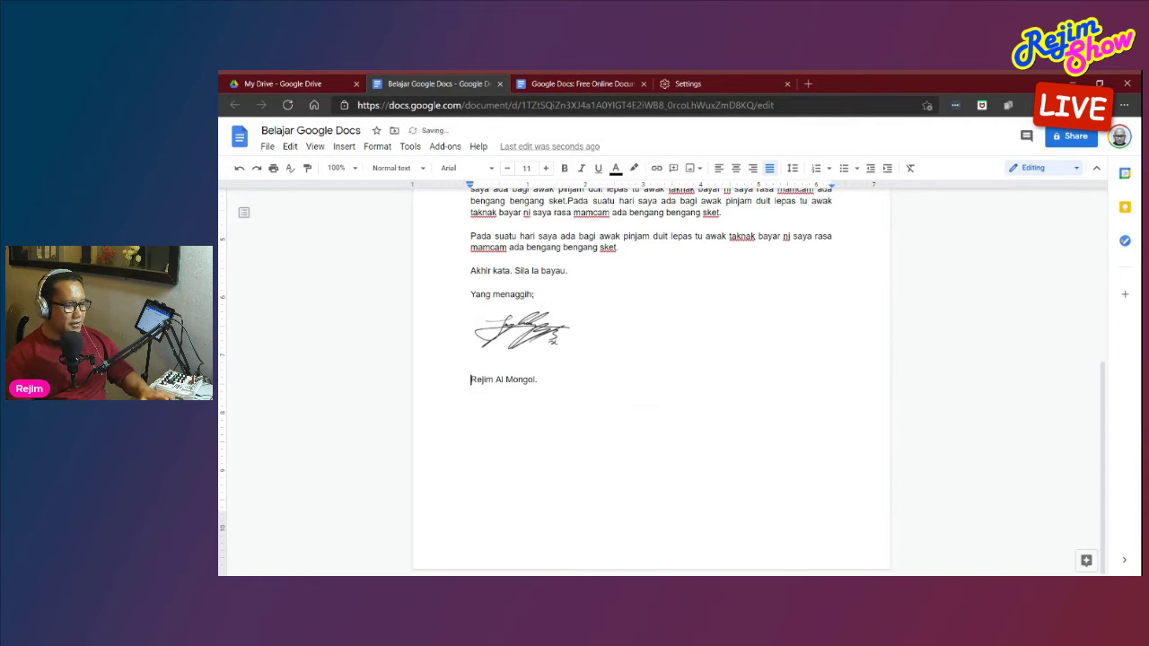
key(BackSpace)
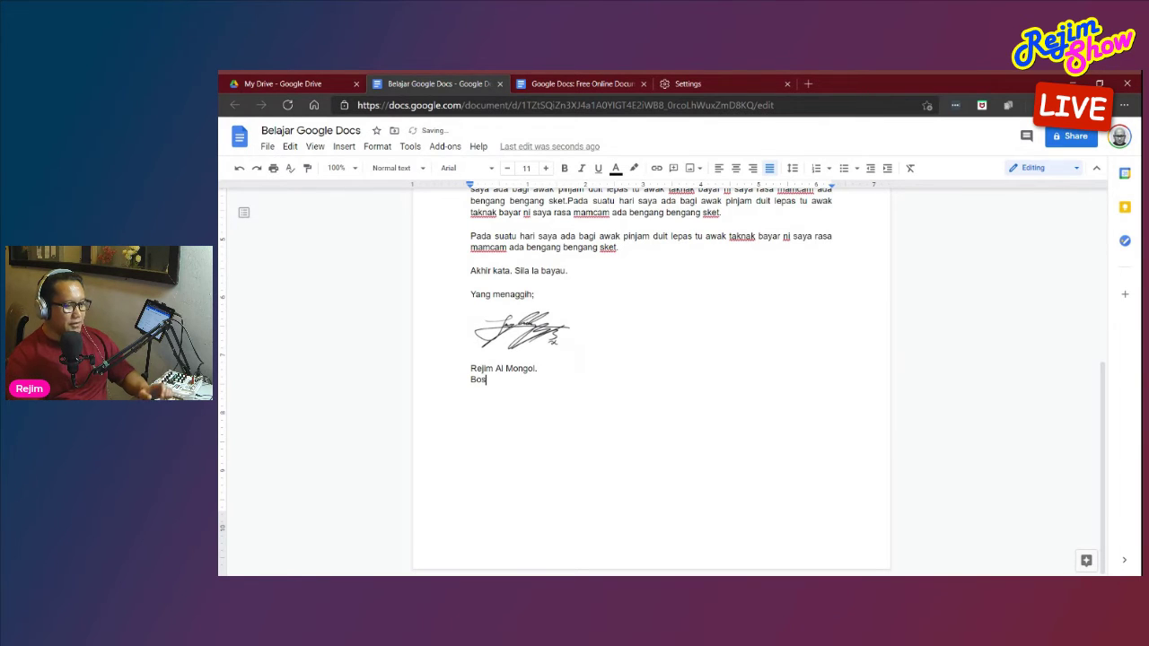
Review the finished letter from the header and logo down to the signature block
scroll(651, 377, up, 5)
scroll(651, 377, down, 2)
scroll(651, 377, up, 2)
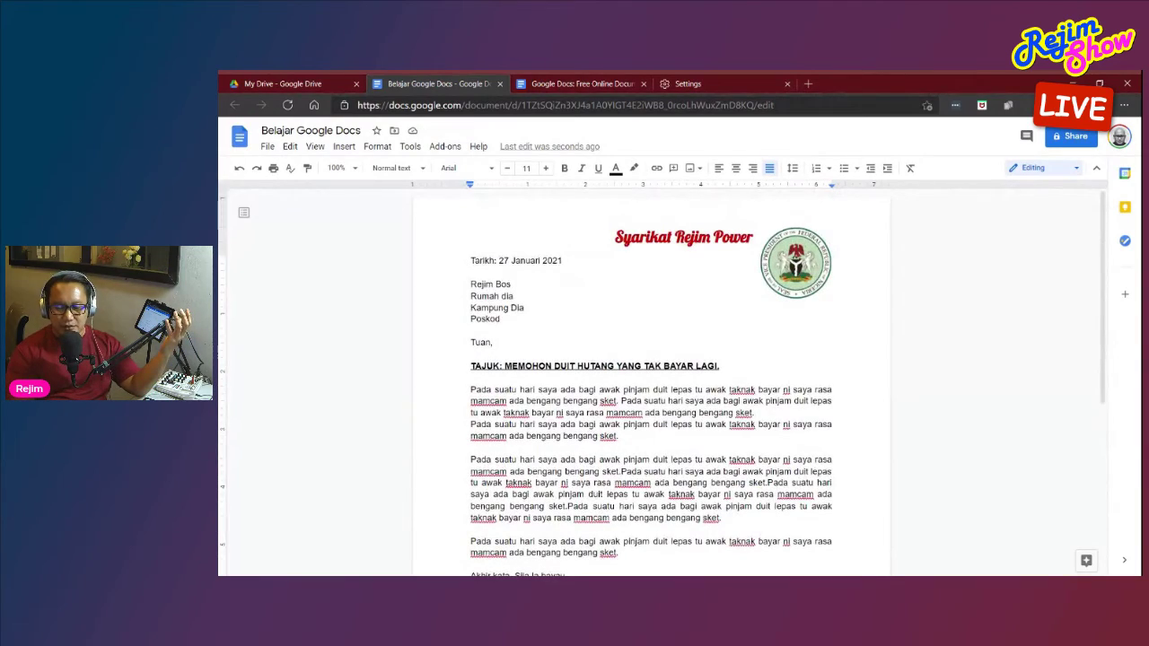
scroll(651, 377, down, 2)
scroll(651, 377, up, 2)
scroll(651, 377, down, 3)
scroll(651, 377, up, 4)
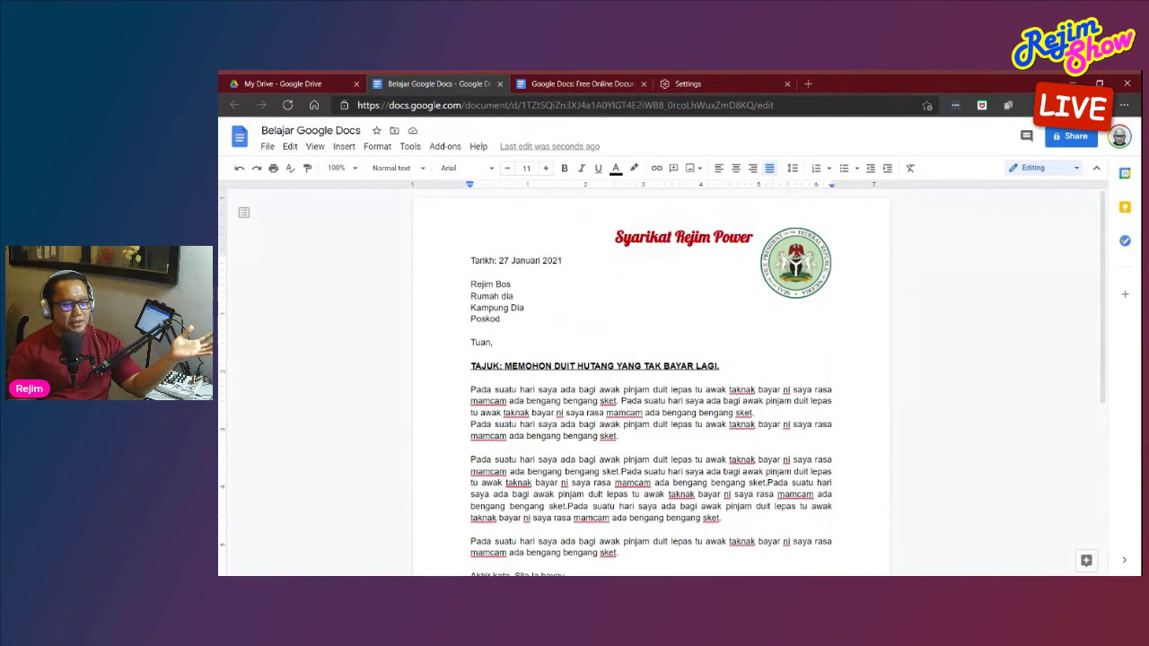
click(689, 168)
click(959, 341)
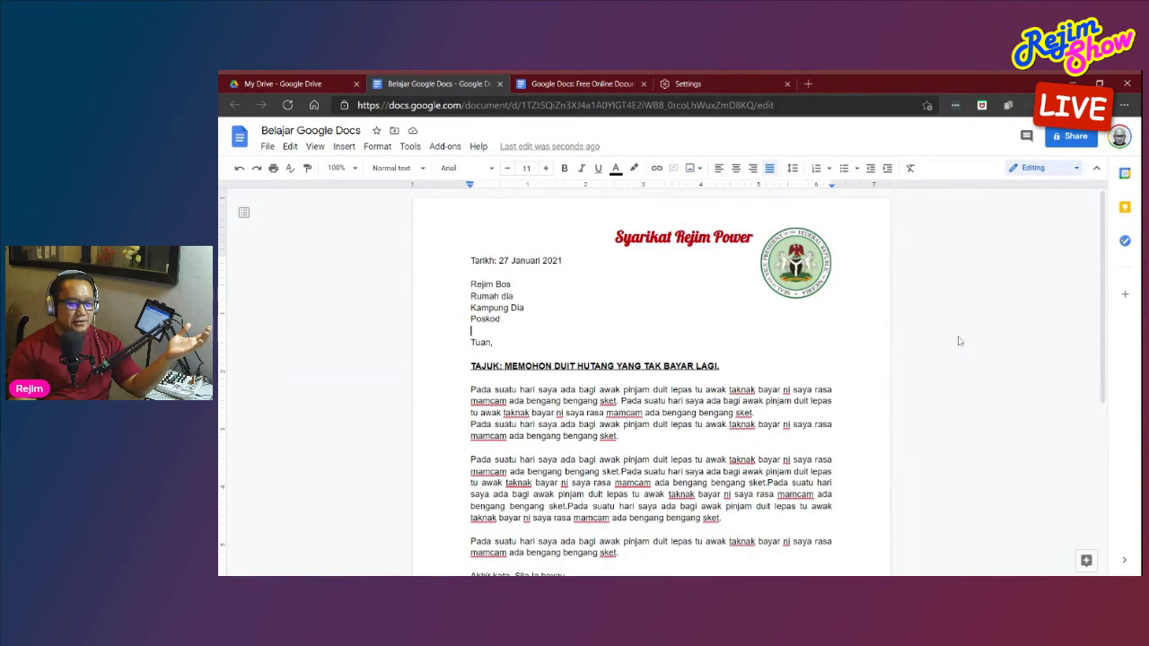
scroll(967, 308, down, 3)
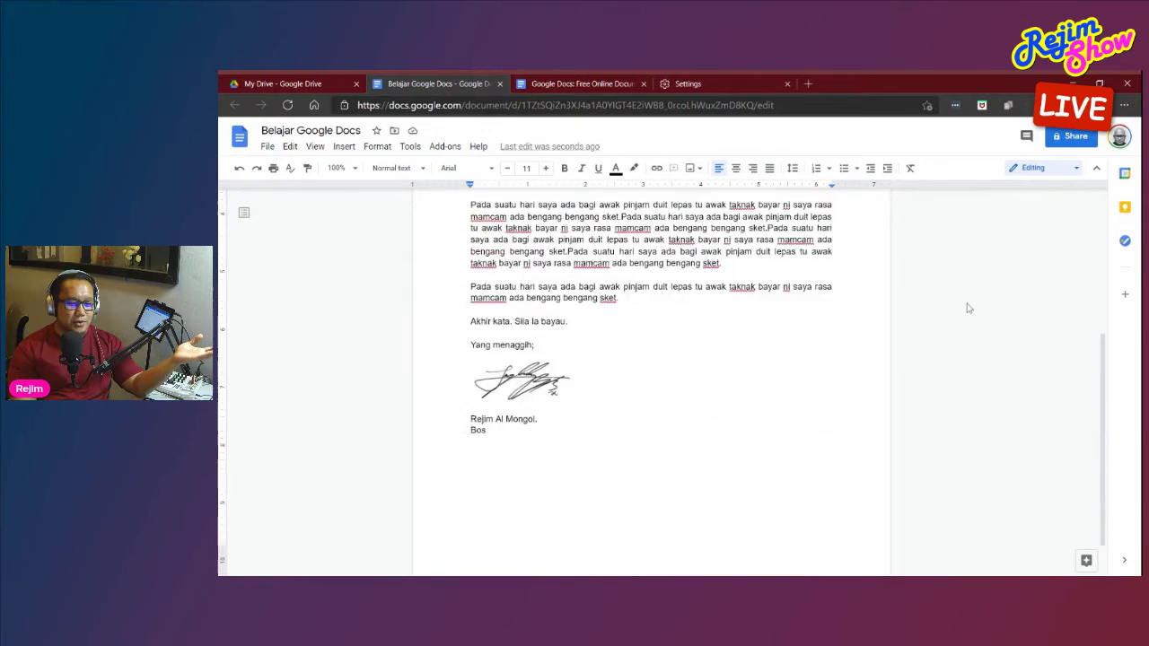
scroll(967, 308, up, 3)
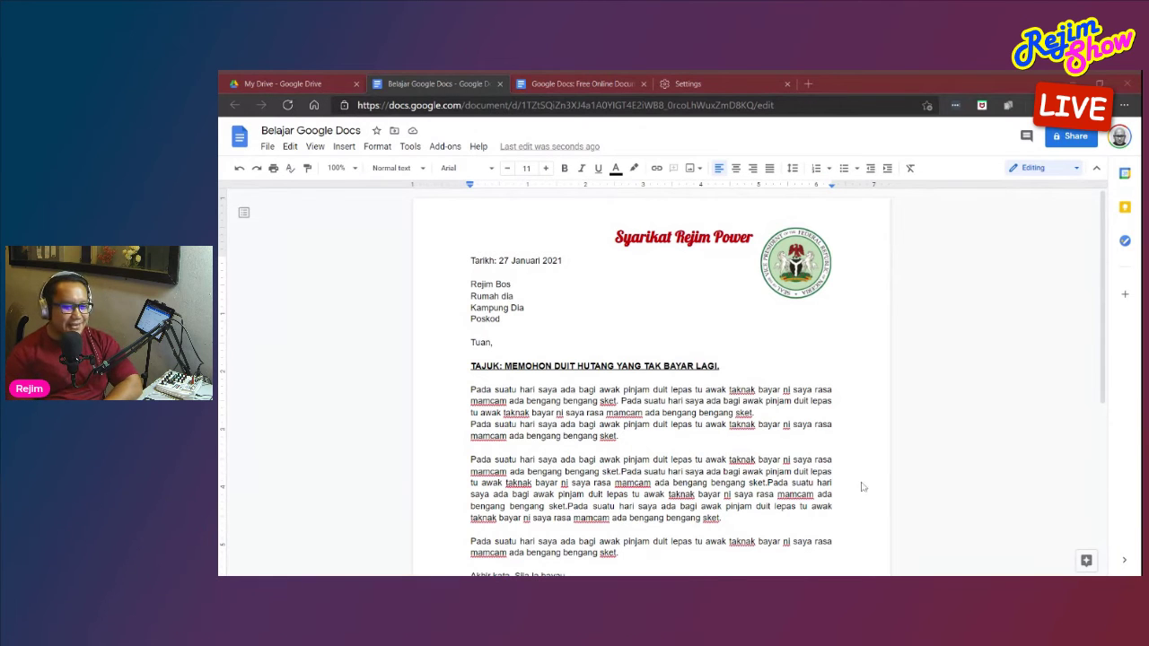
Download the letter as a PDF document and open the downloaded file
click(269, 147)
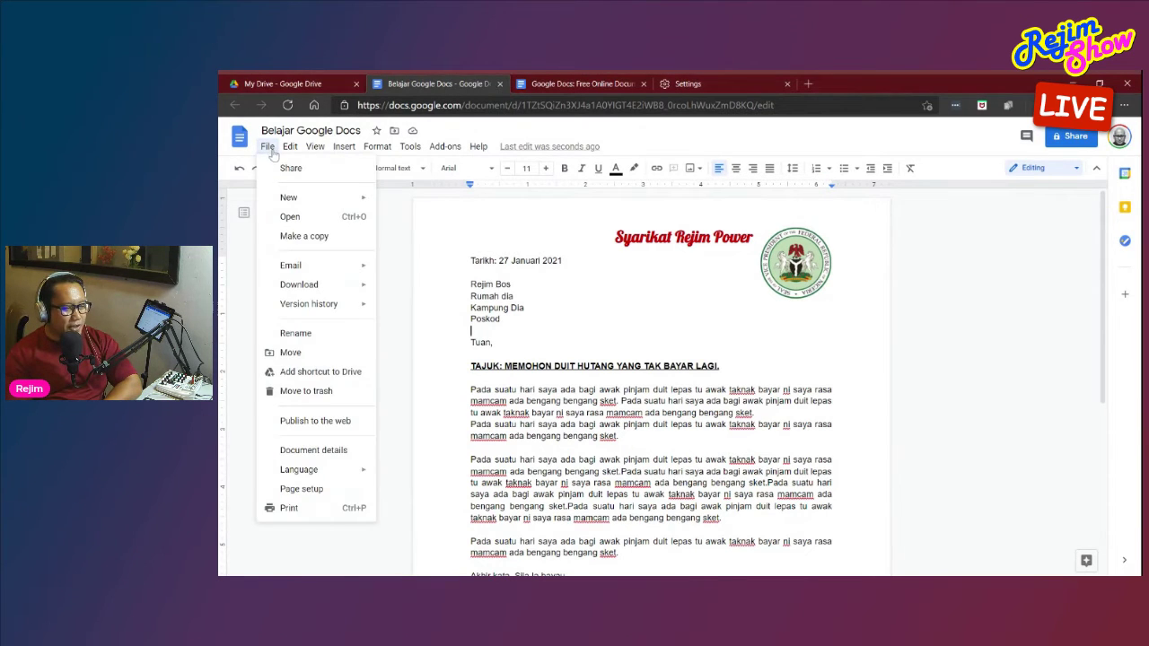
mouse_move(285, 158)
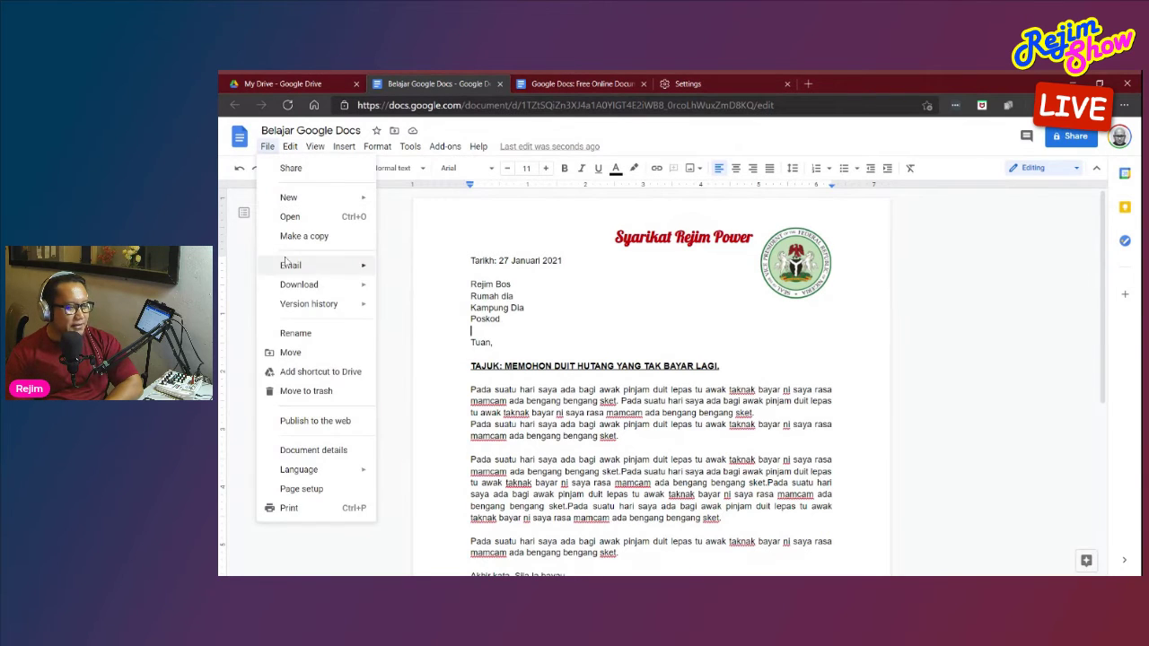
mouse_move(296, 287)
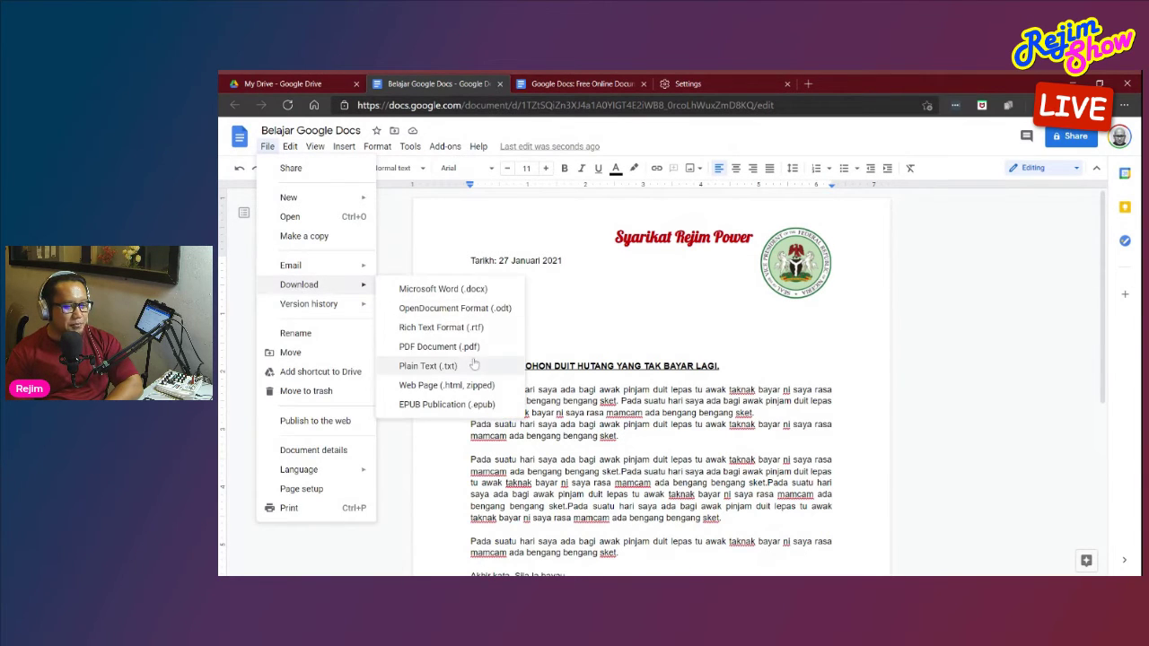
click(439, 346)
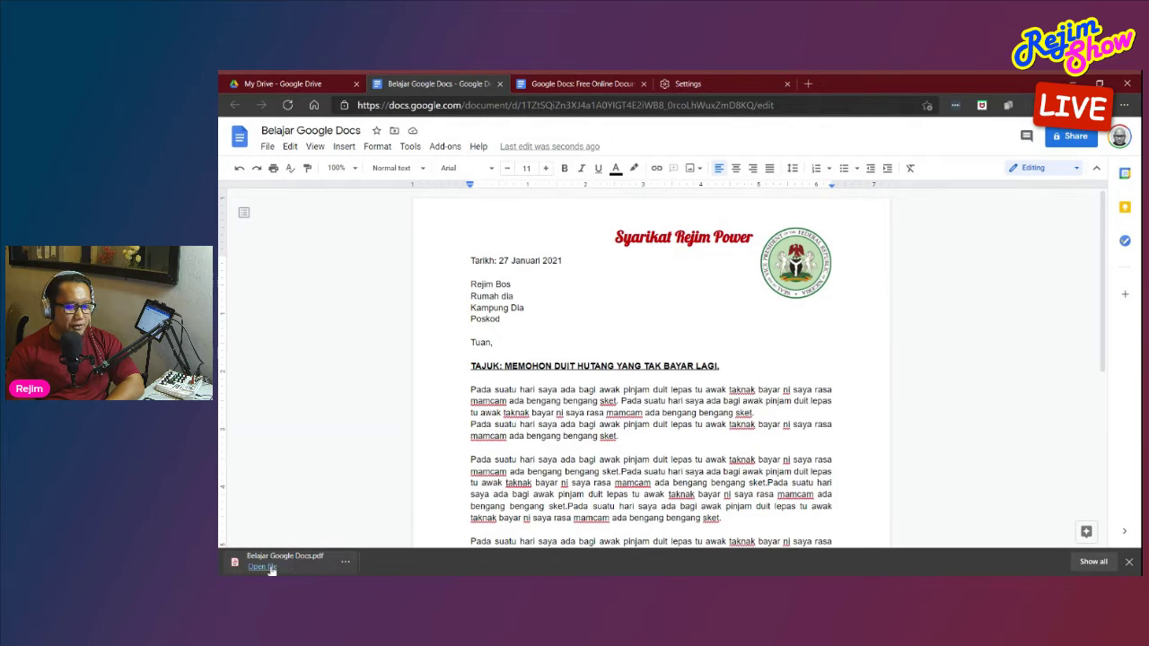
click(263, 566)
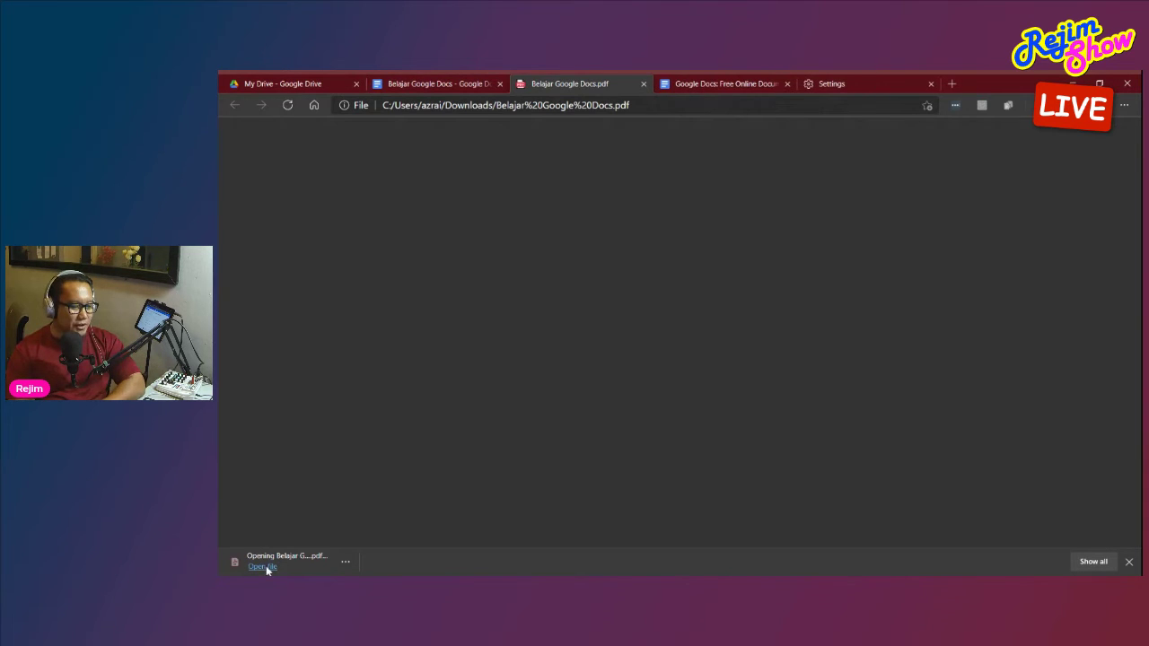
Check the exported PDF's layout from the header to the signature, and close it to return to the document
scroll(674, 345, down, 3)
scroll(674, 346, up, 3)
scroll(674, 346, down, 3)
scroll(689, 329, up, 3)
scroll(690, 329, down, 3)
scroll(690, 329, up, 3)
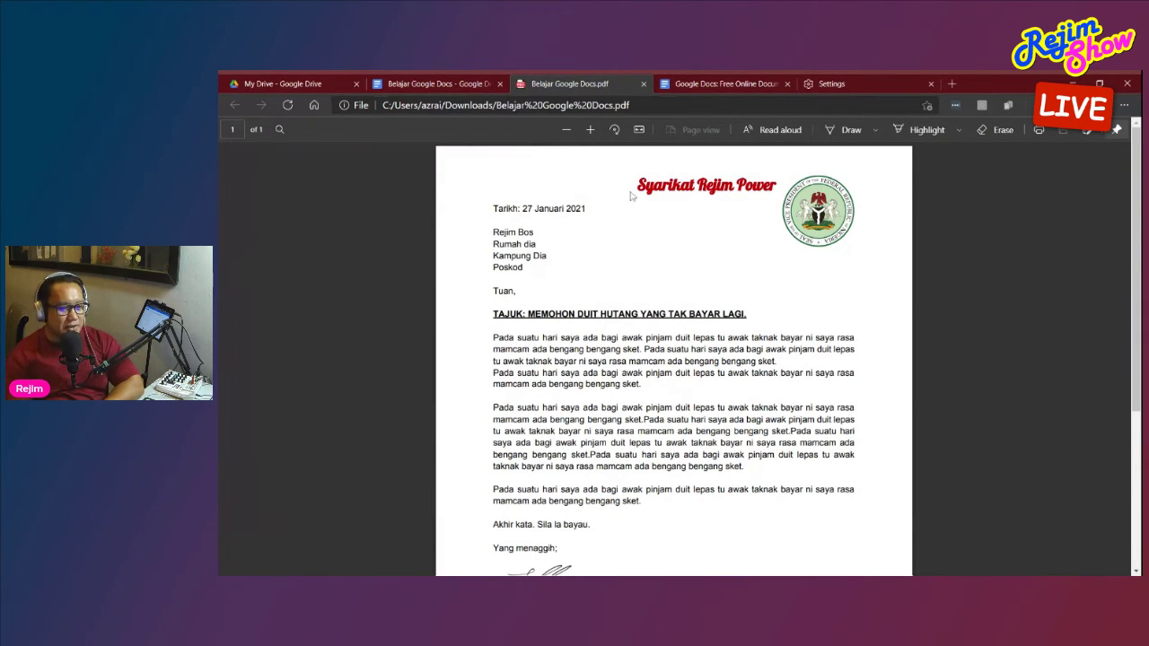
click(643, 84)
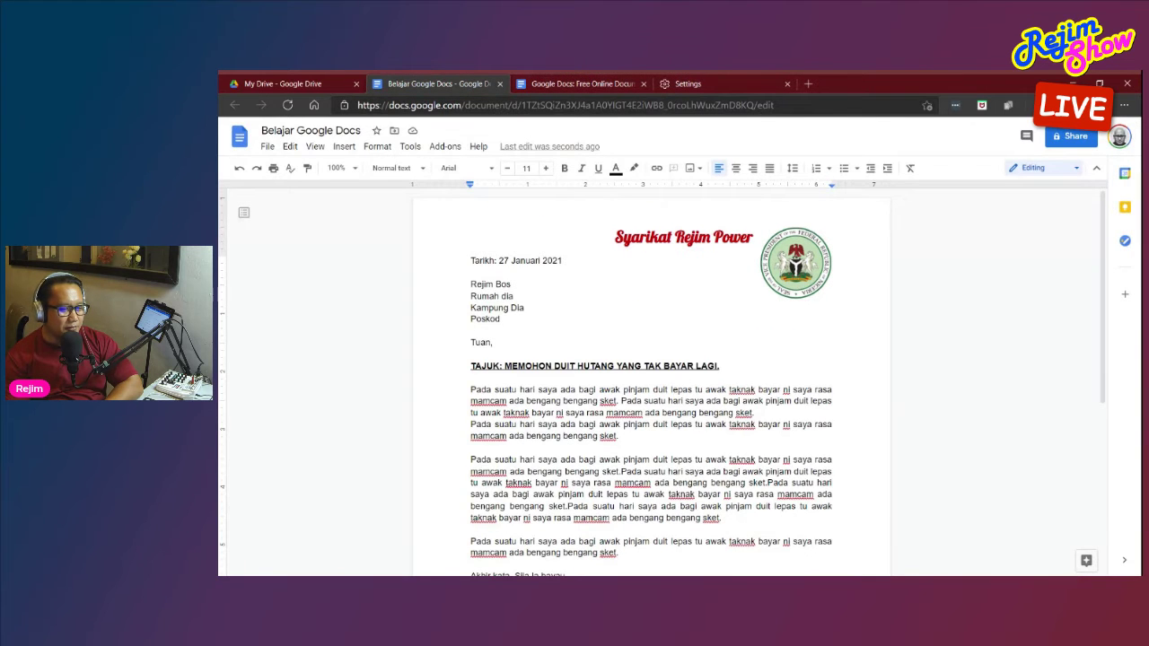
Open the form for emailing this file, examine the available attachment formats, and close the form without sending
click(267, 146)
mouse_move(325, 286)
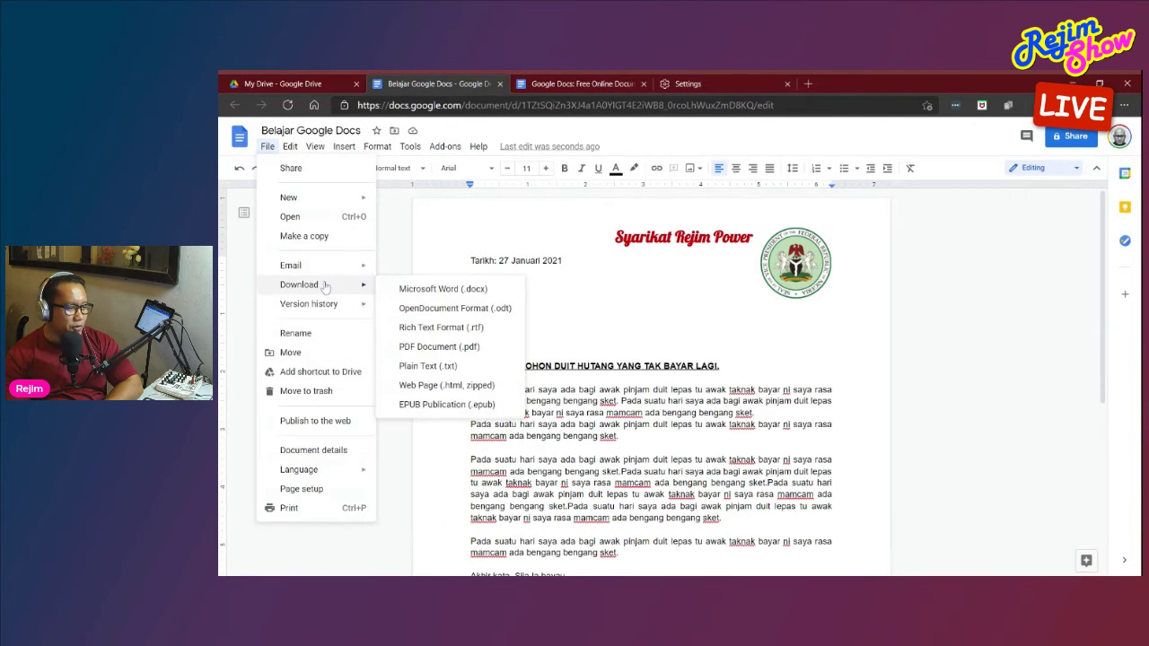
mouse_move(341, 267)
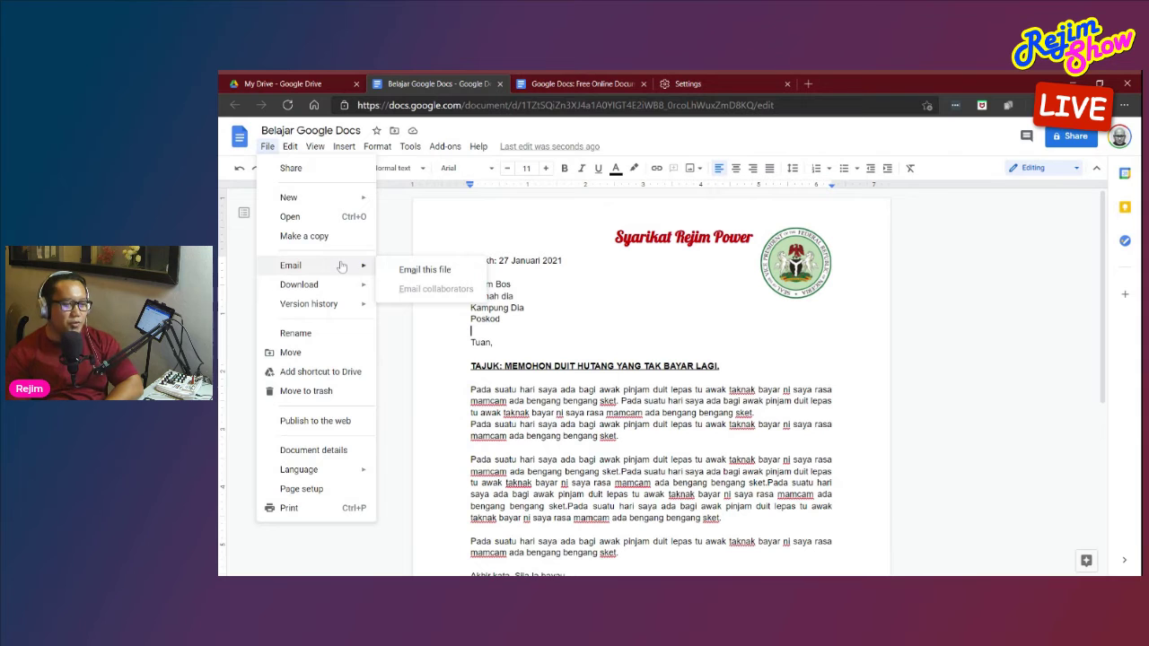
click(419, 269)
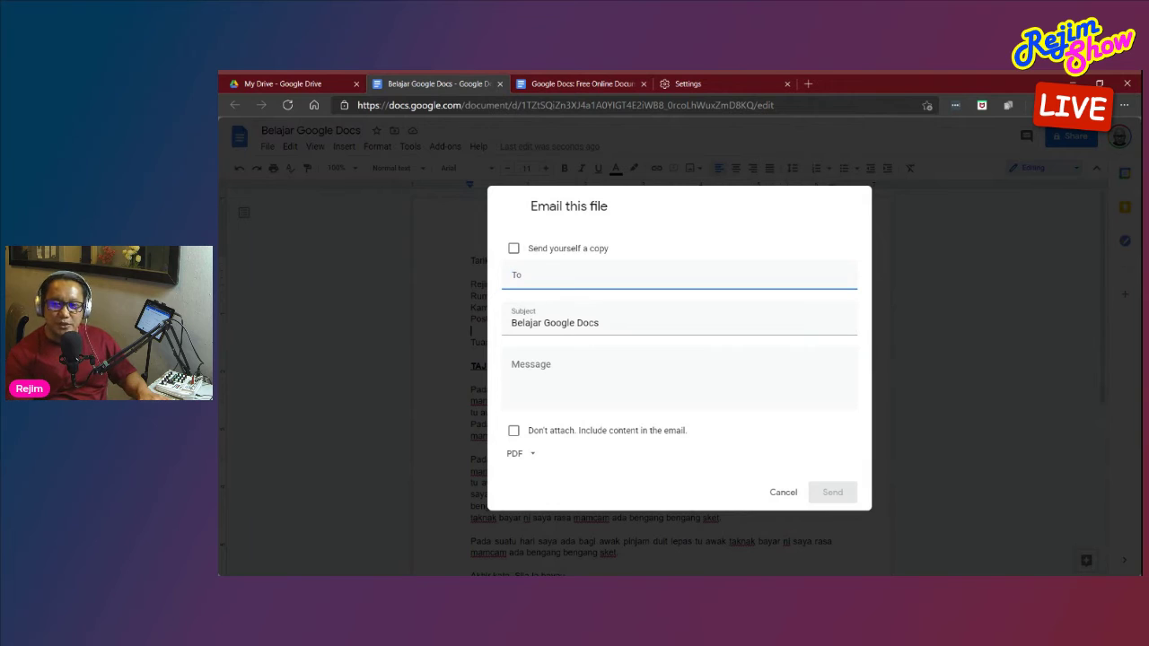
click(533, 457)
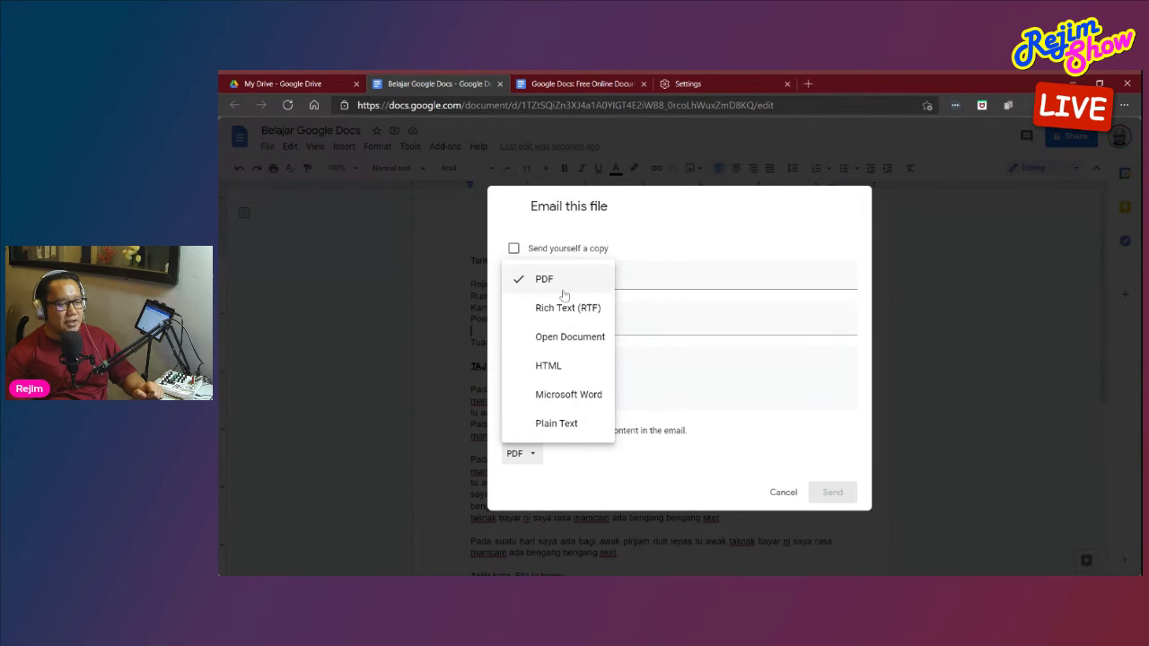
click(790, 424)
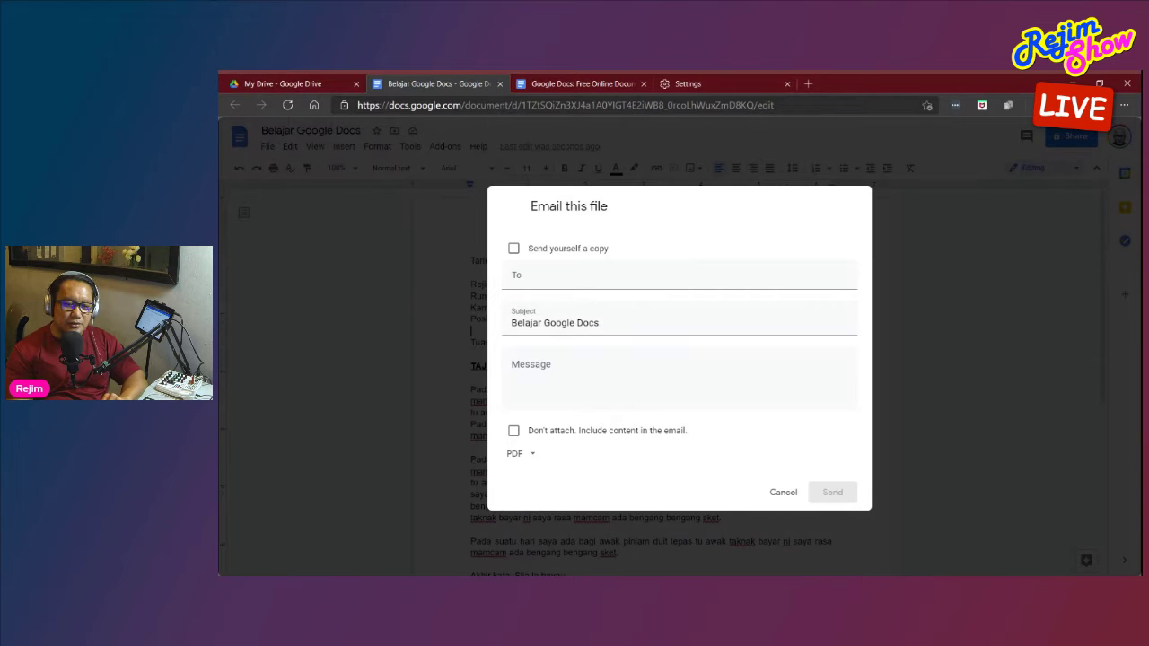
click(783, 492)
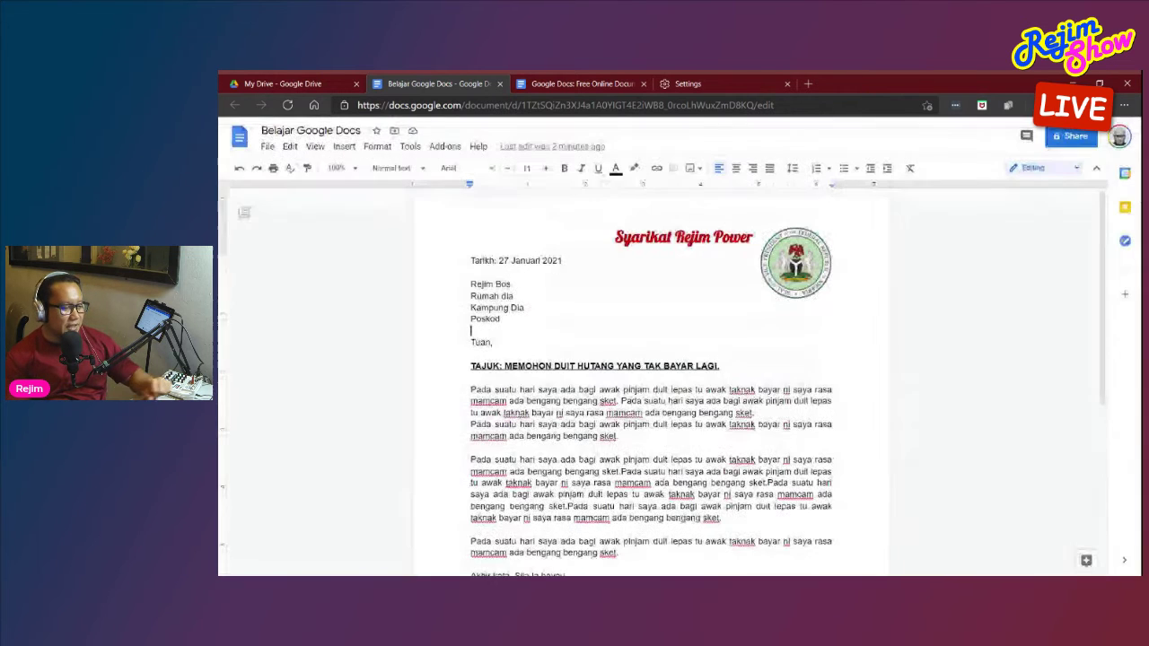
Review the document's saved versions from January 25 and January 27 in the version history, and return to the document
click(267, 147)
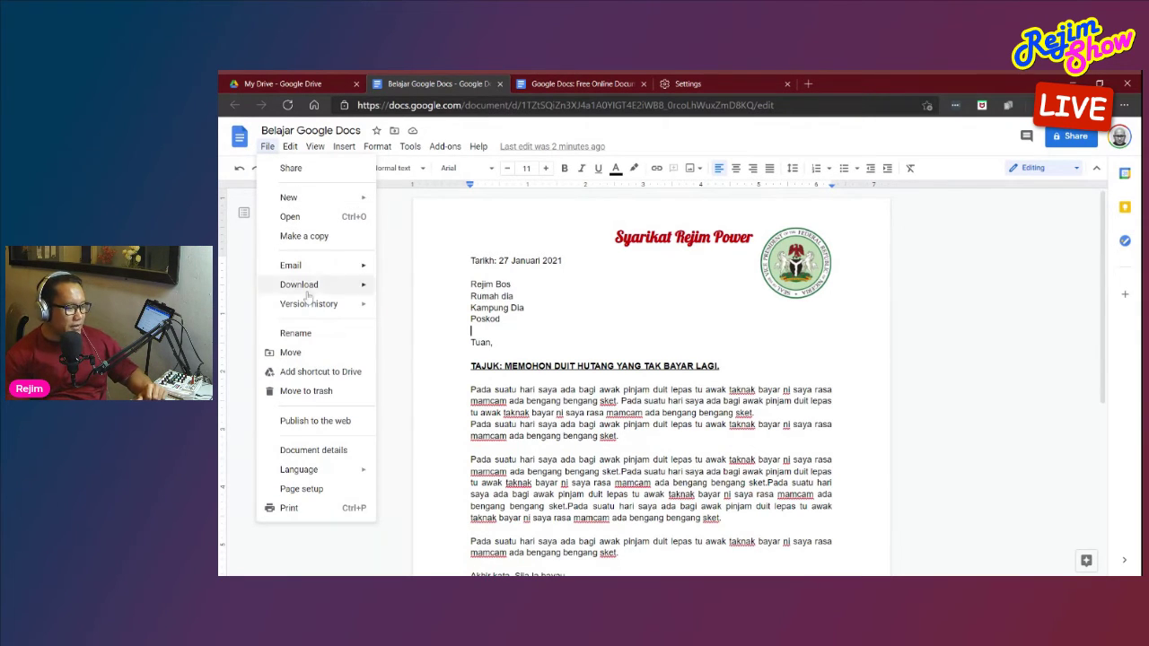
mouse_move(329, 312)
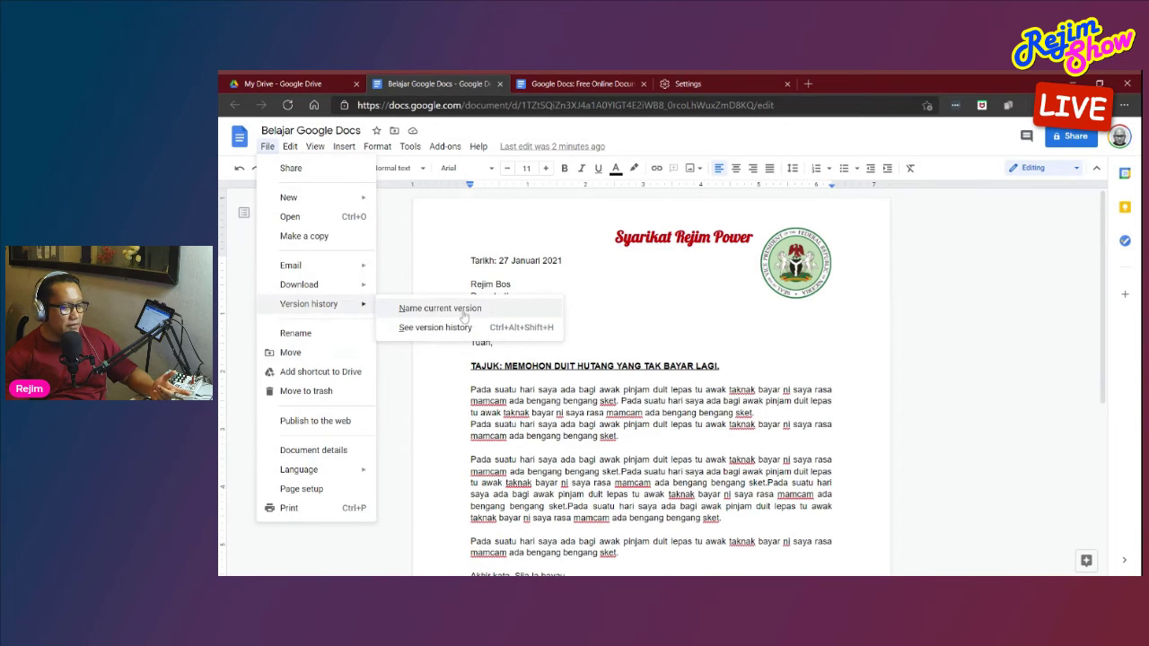
click(463, 327)
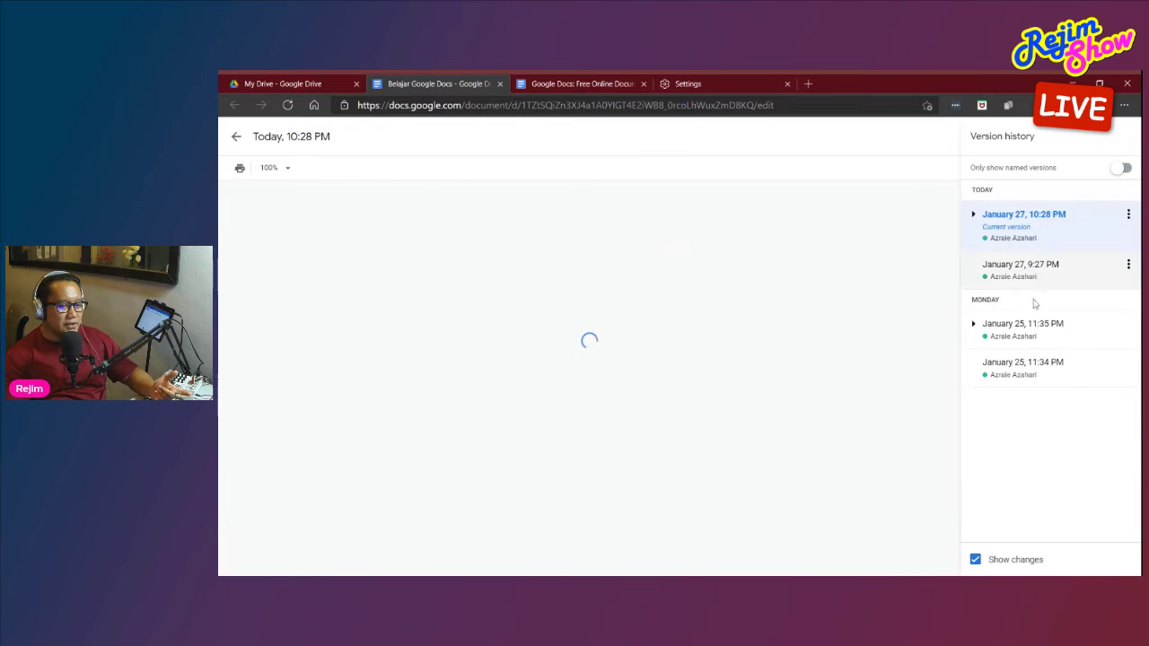
click(1046, 285)
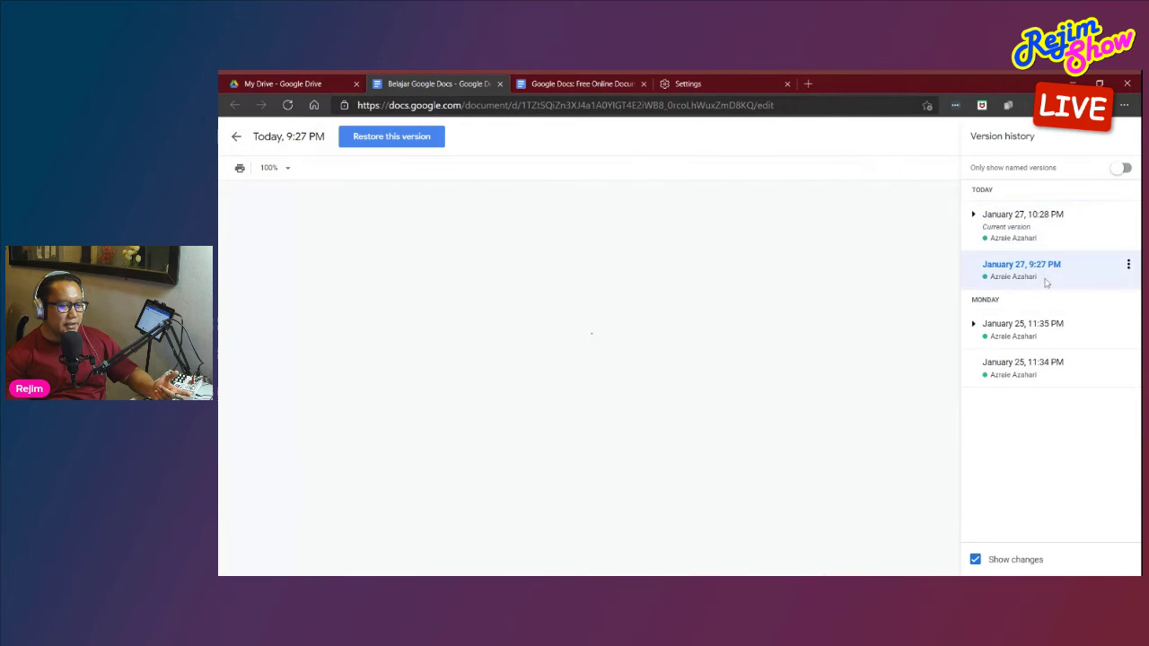
click(1054, 328)
click(1056, 362)
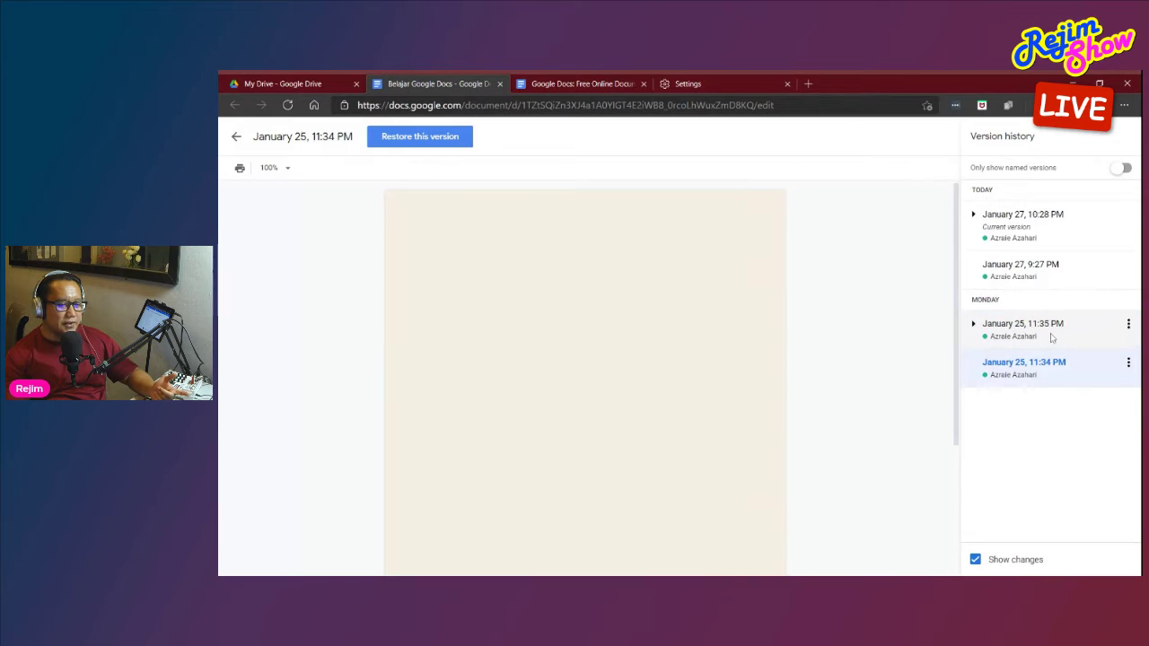
click(1051, 334)
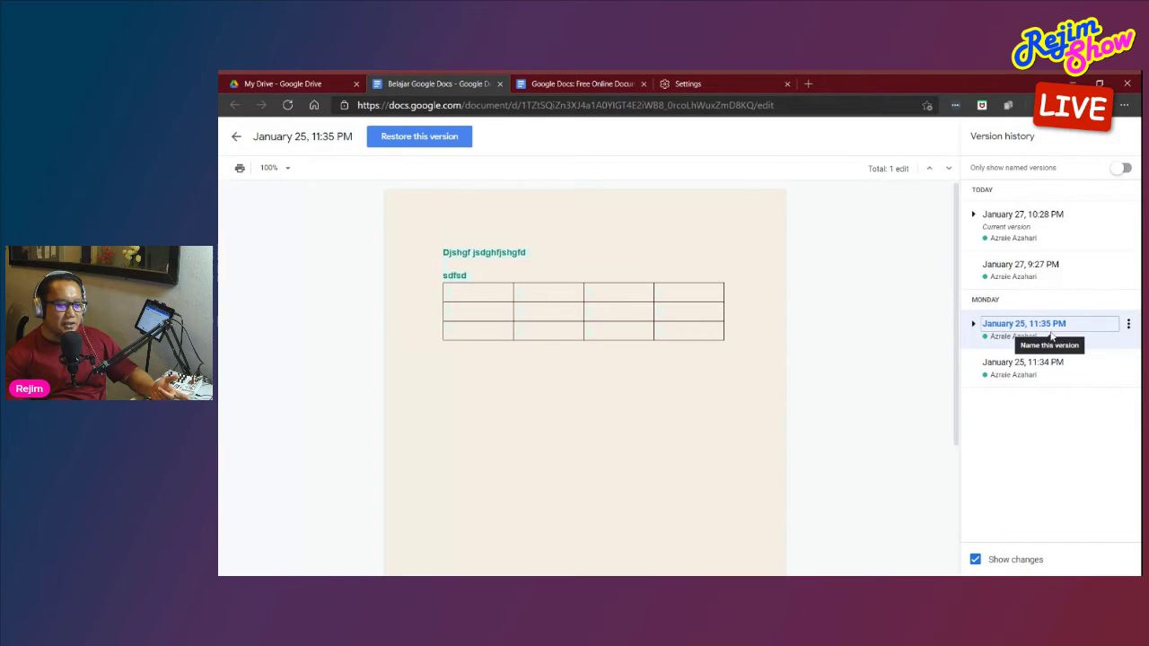
click(1052, 282)
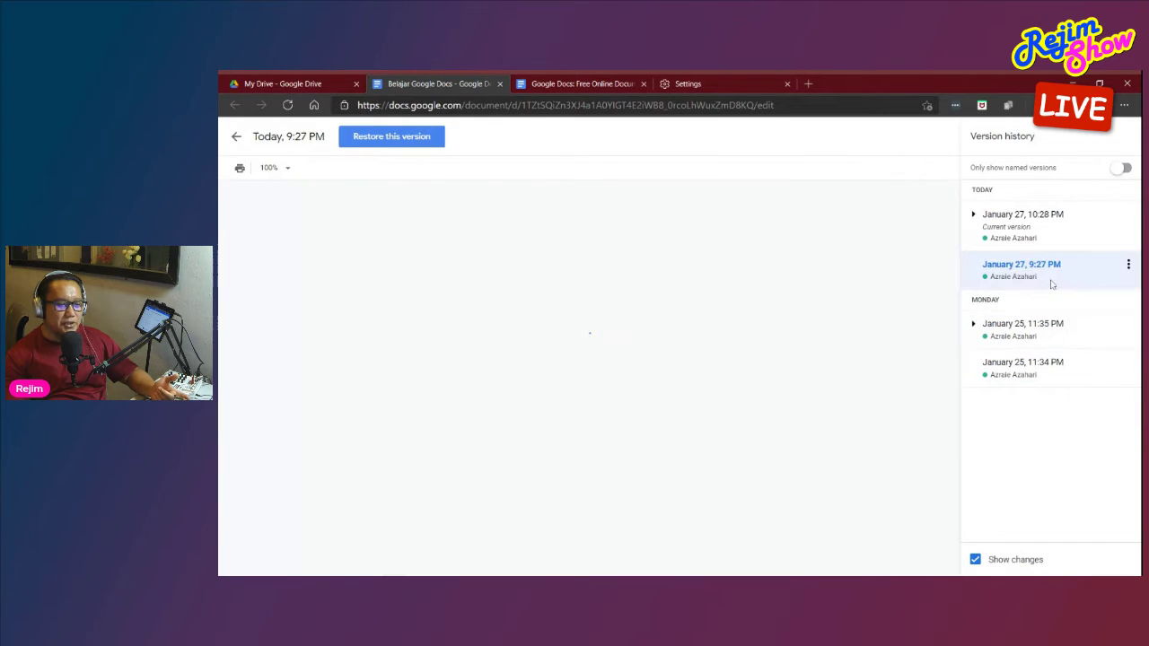
click(1046, 236)
scroll(583, 377, down, 3)
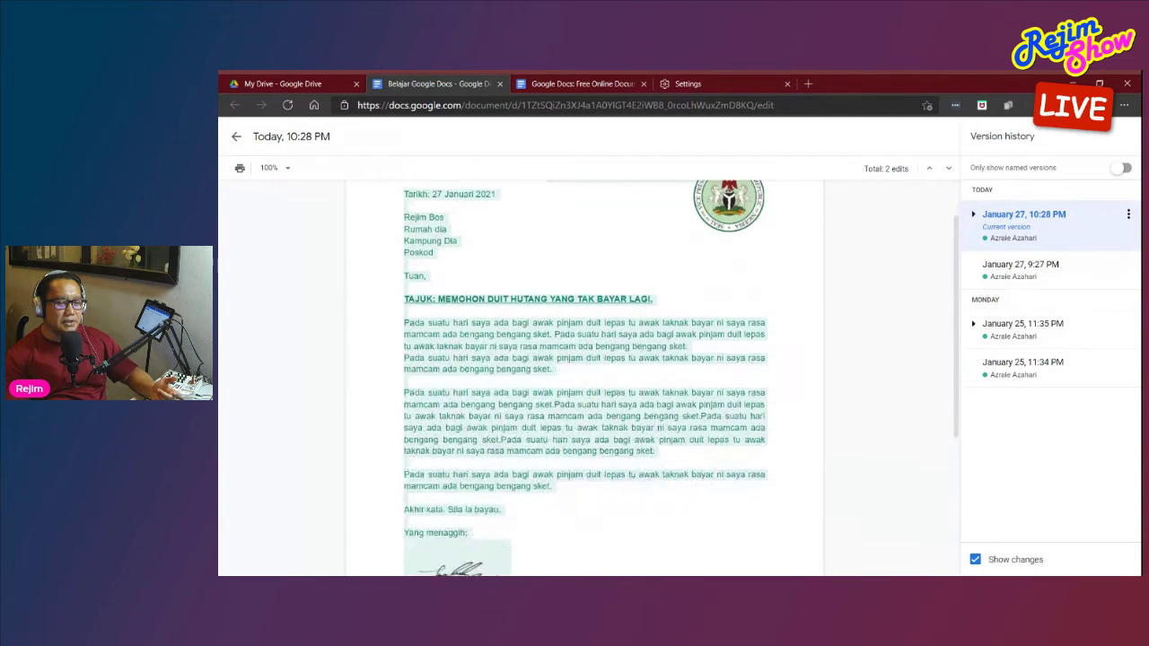
scroll(584, 377, up, 3)
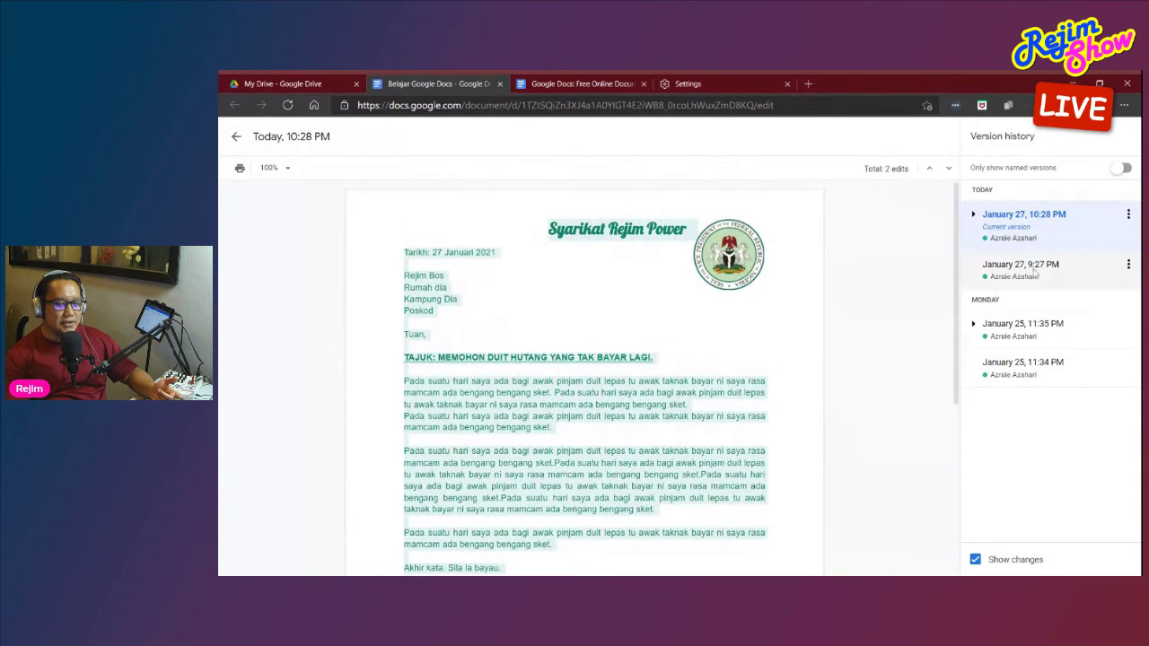
click(235, 139)
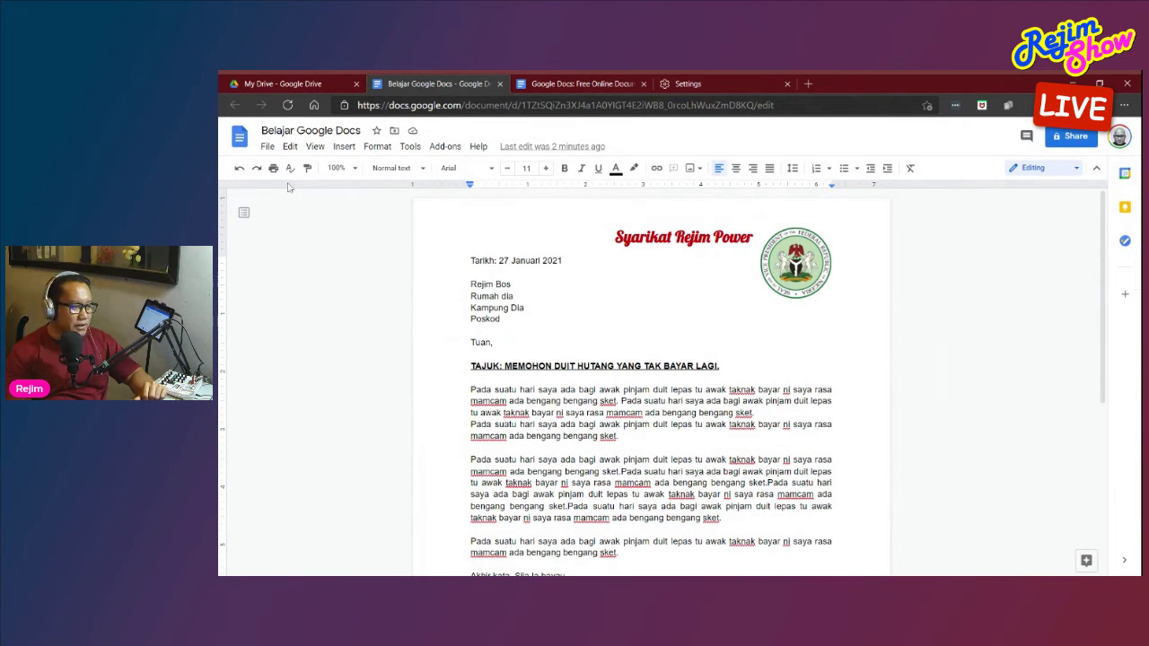
Set the document's language to Bahasa Melayu and look over the letter's spelling marks
click(267, 146)
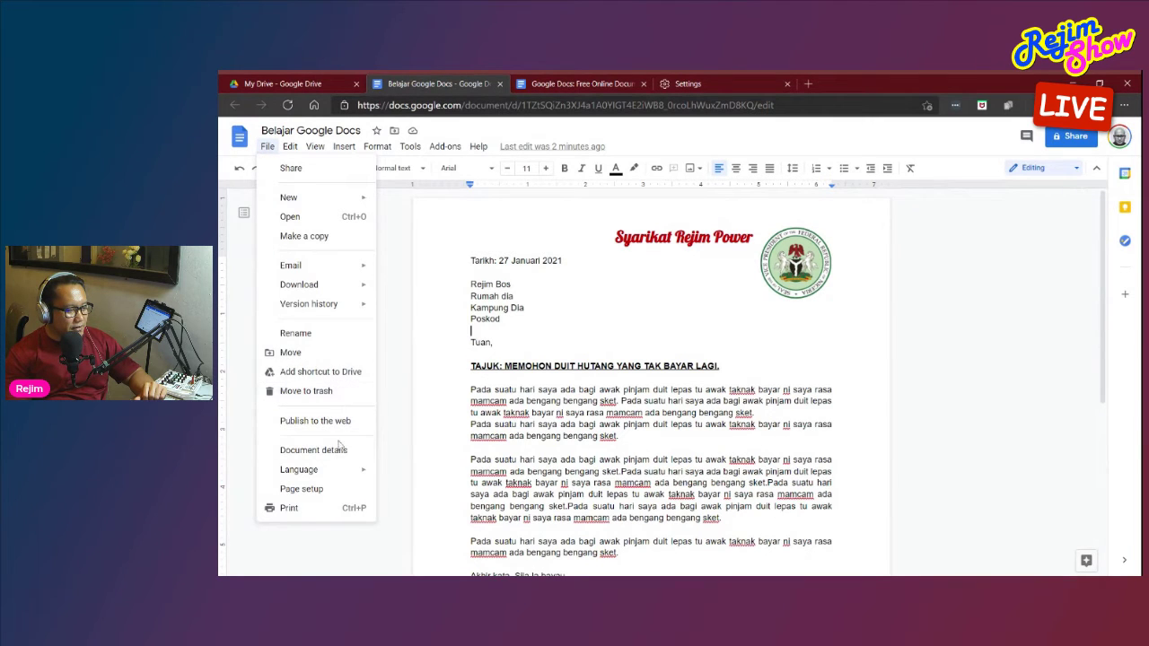
mouse_move(347, 470)
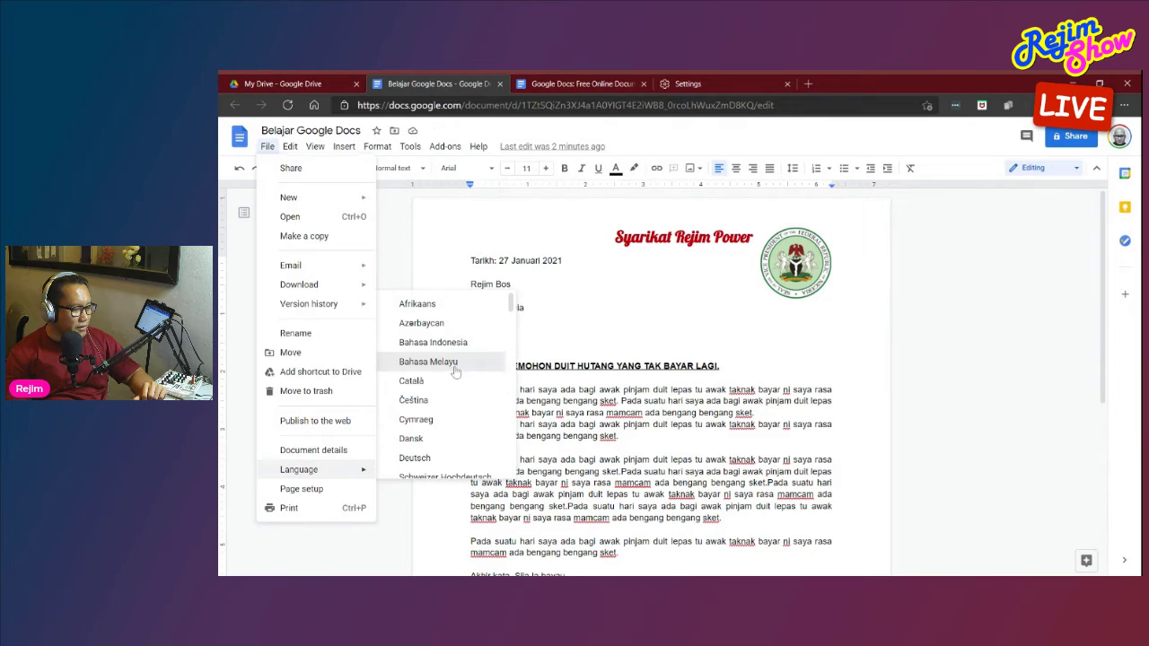
click(455, 361)
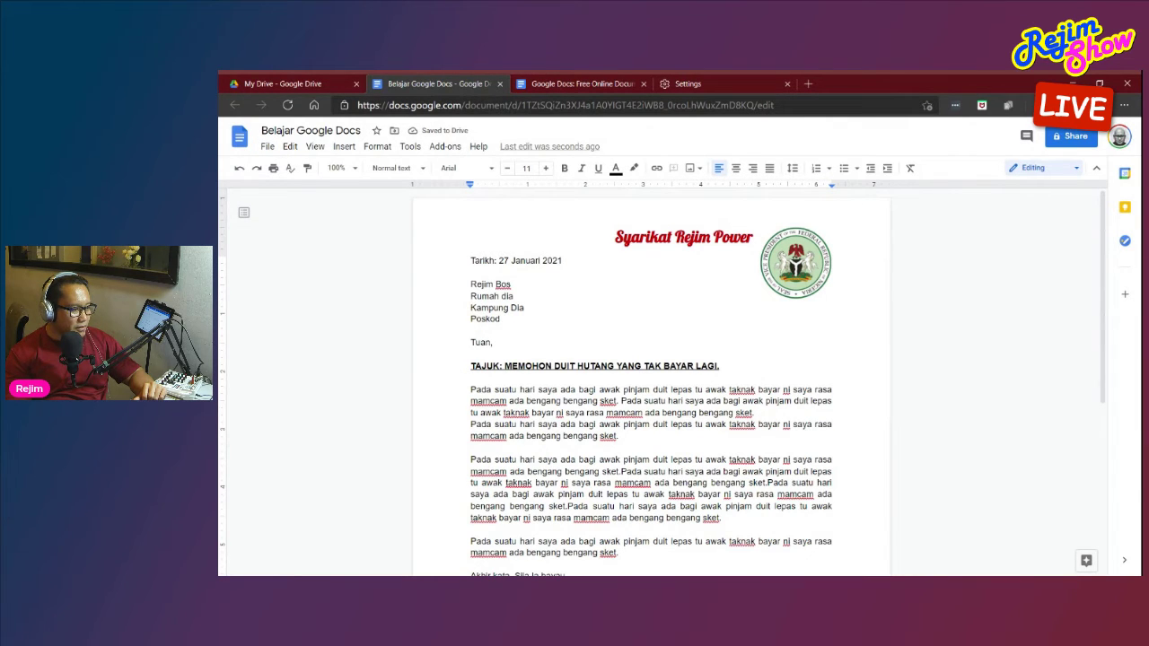
scroll(651, 386, down, 3)
scroll(651, 386, up, 3)
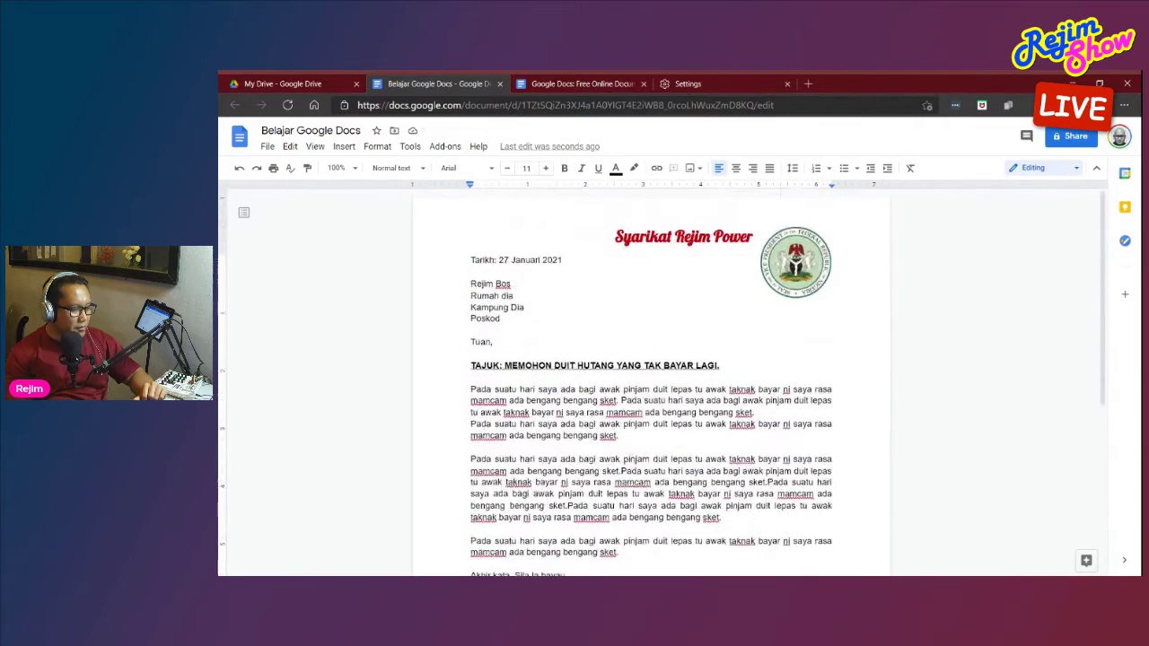
Set the document's language to English (United States)
click(267, 146)
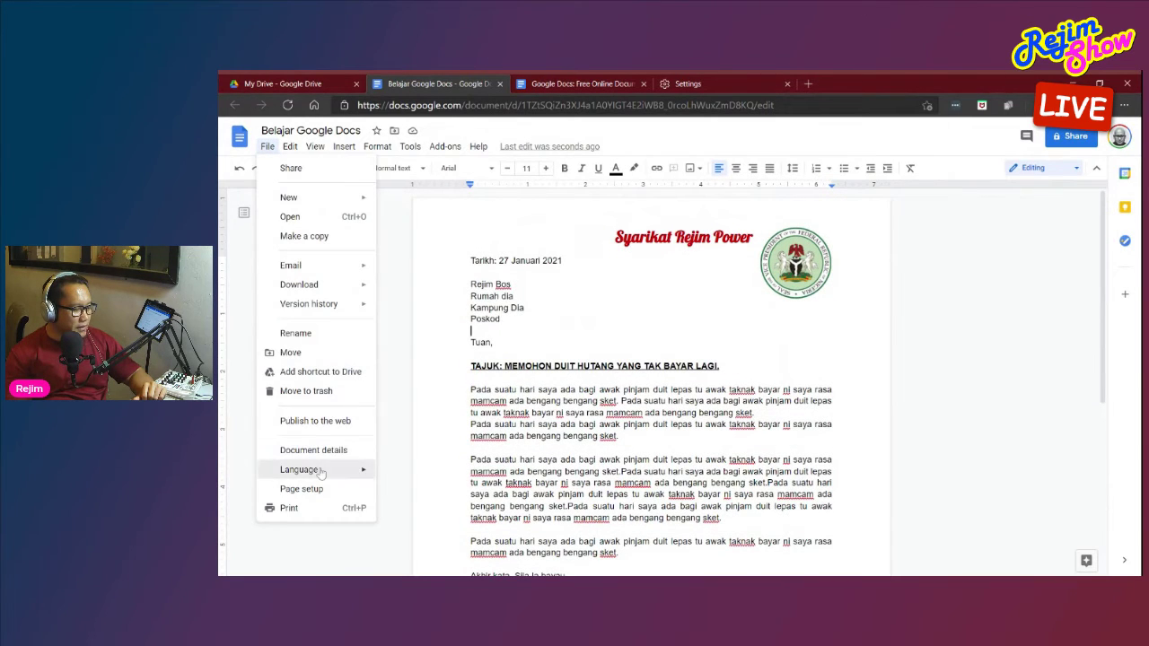
mouse_move(358, 470)
scroll(446, 393, down, 2)
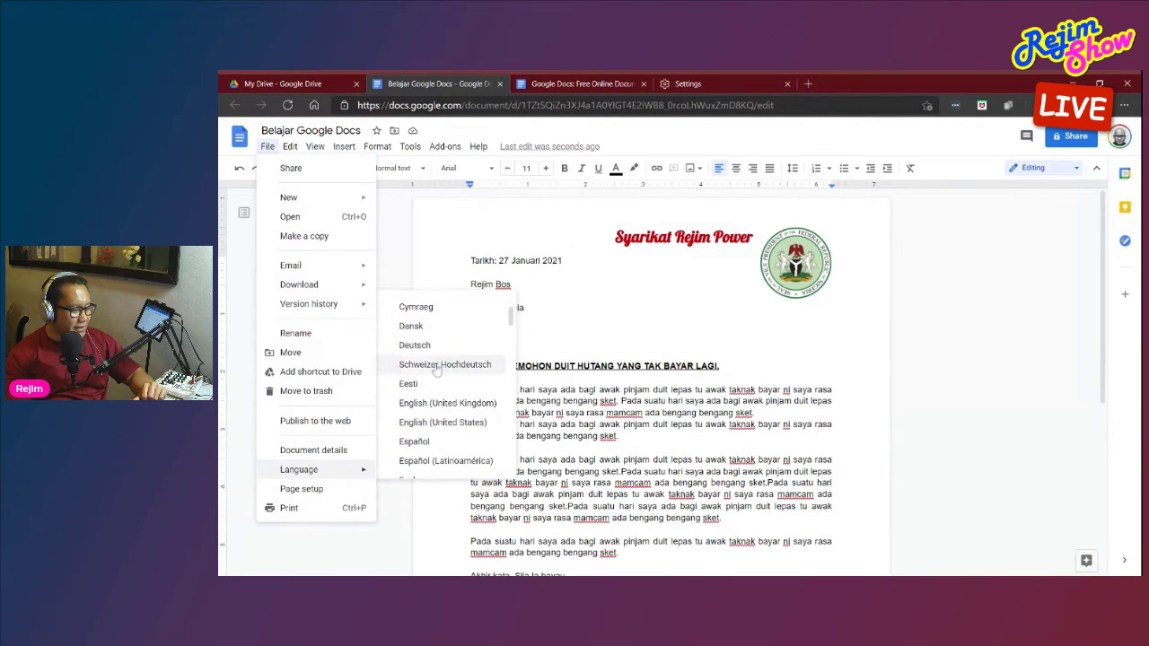
click(466, 420)
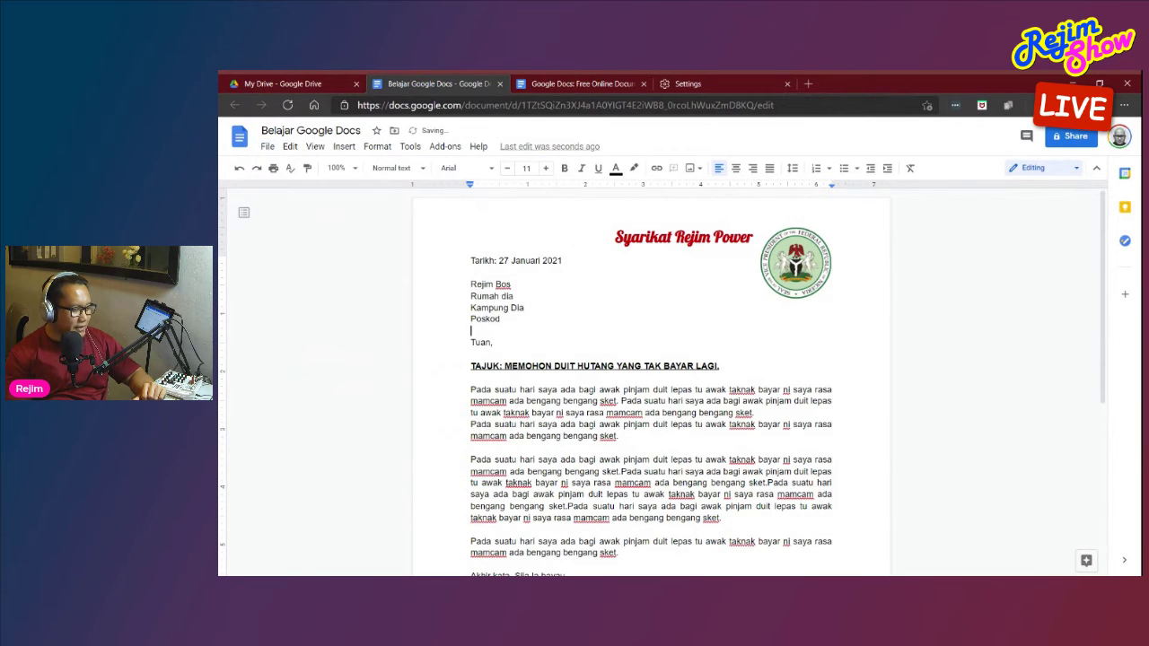
Check the page setup's orientation, paper size and margin options, and close it without changes
click(267, 147)
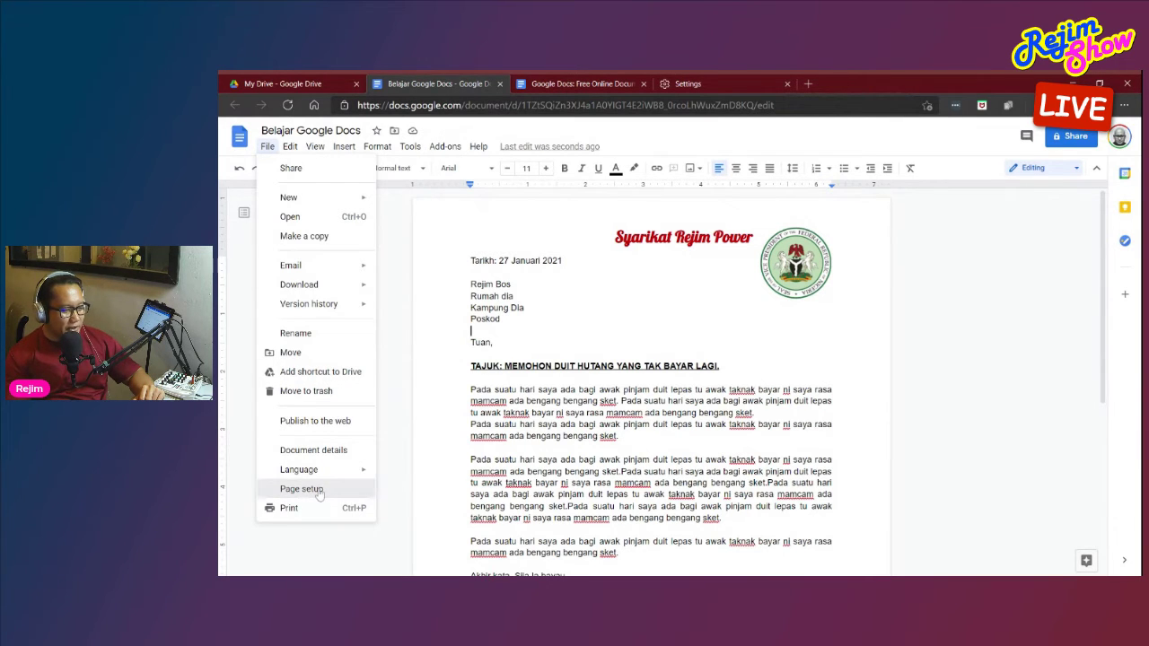
click(302, 490)
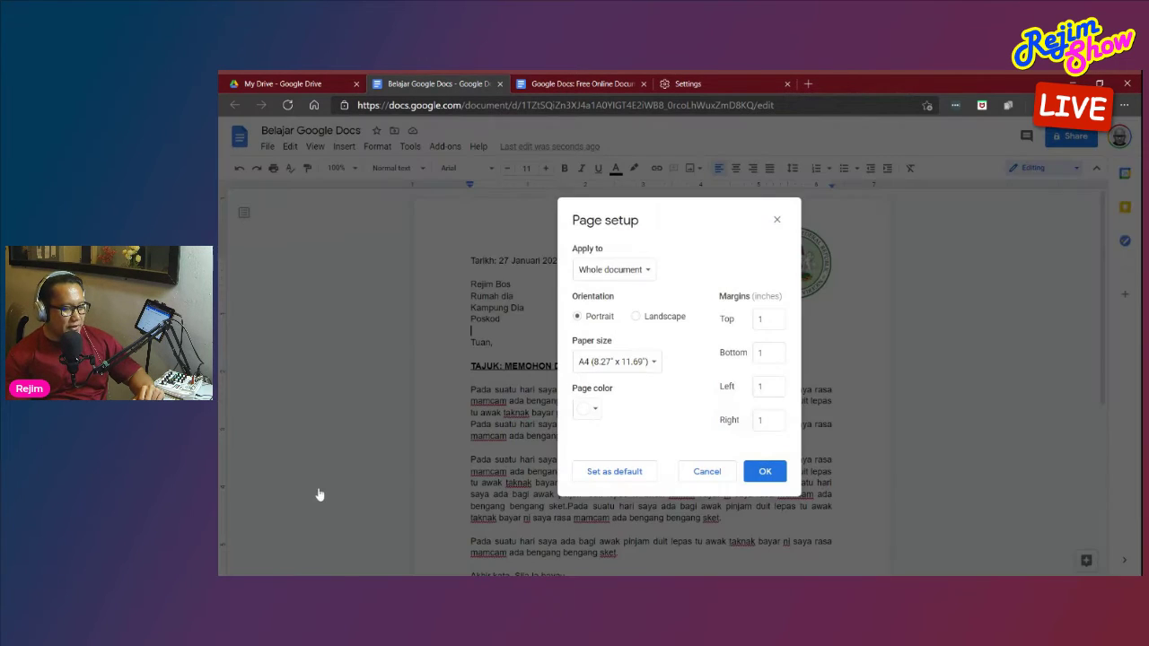
click(726, 480)
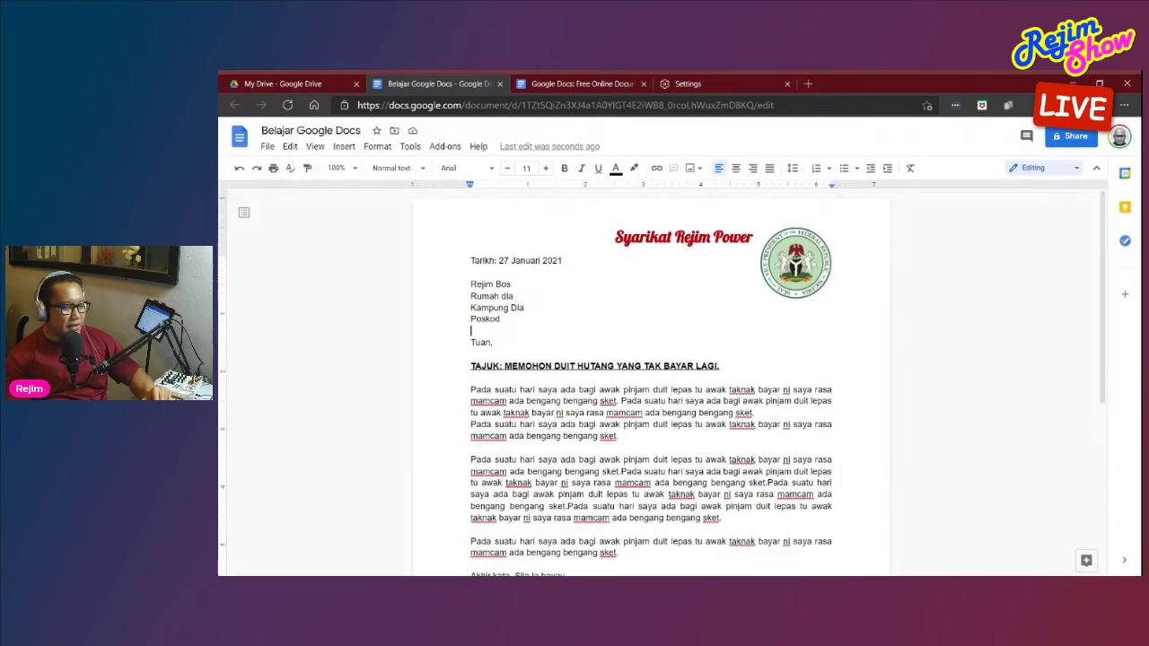
Open the print settings for the letter and choose the HP LaserJet MFP M227sdn as the printer
click(267, 147)
click(318, 507)
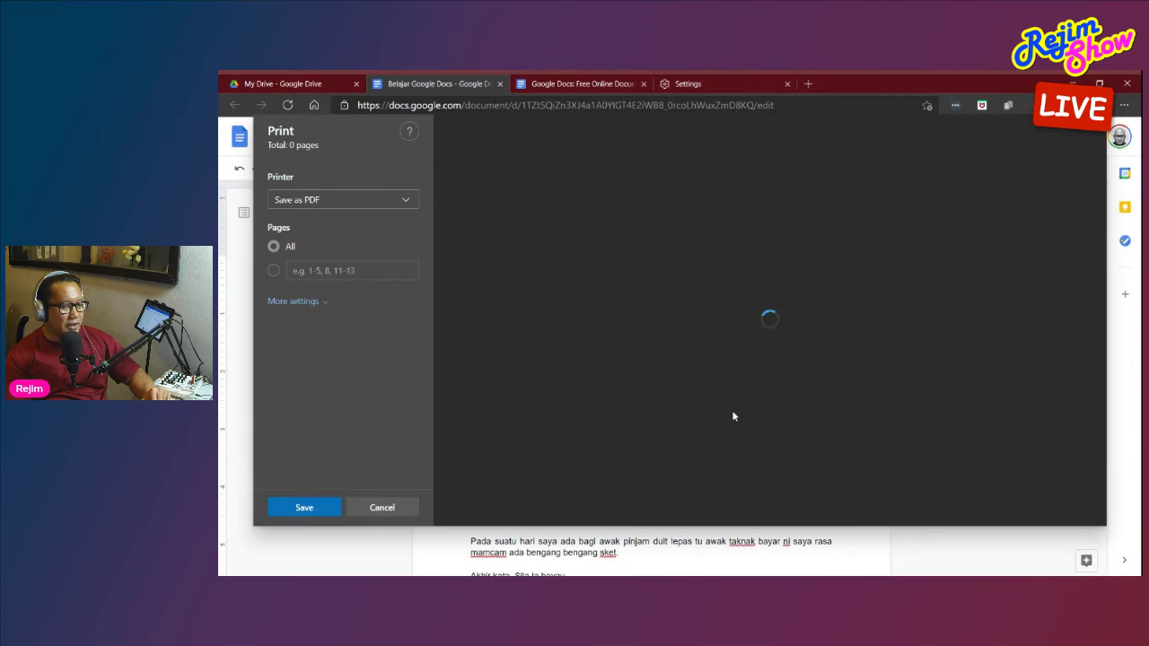
click(403, 199)
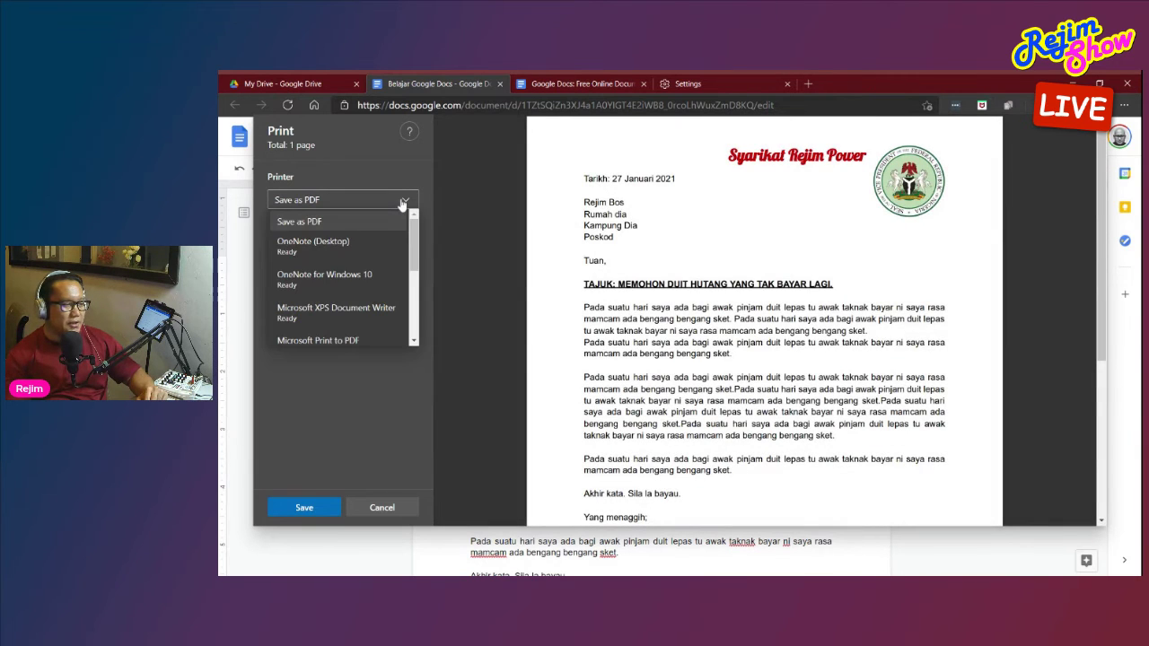
key(Escape)
click(385, 203)
scroll(381, 261, down, 3)
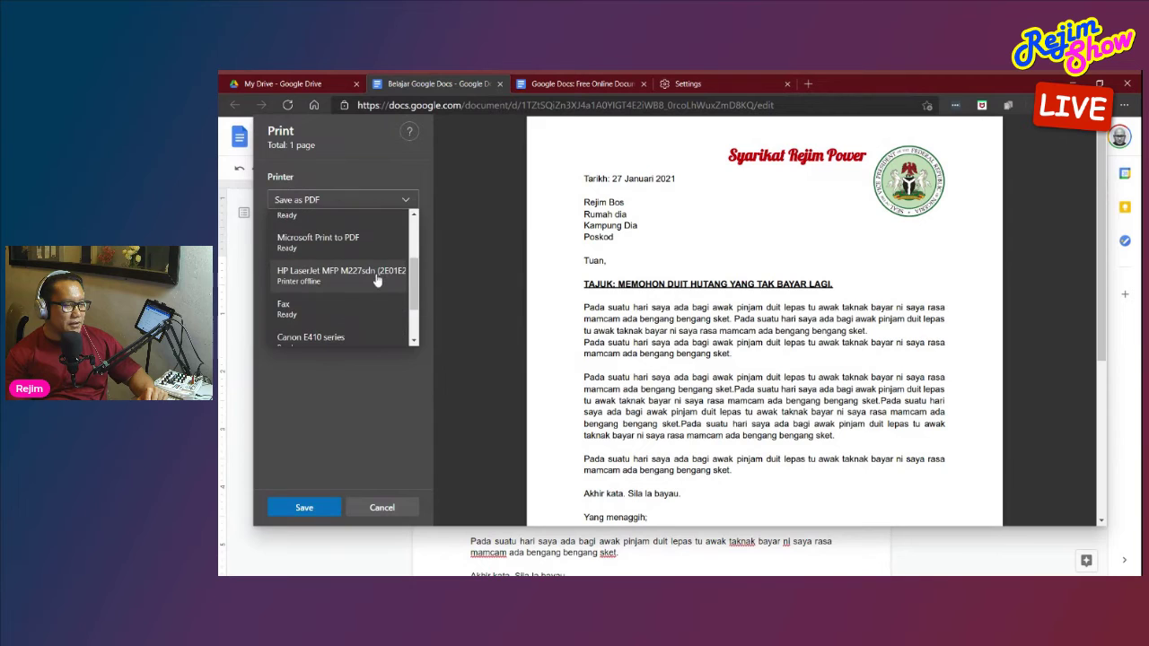
click(376, 275)
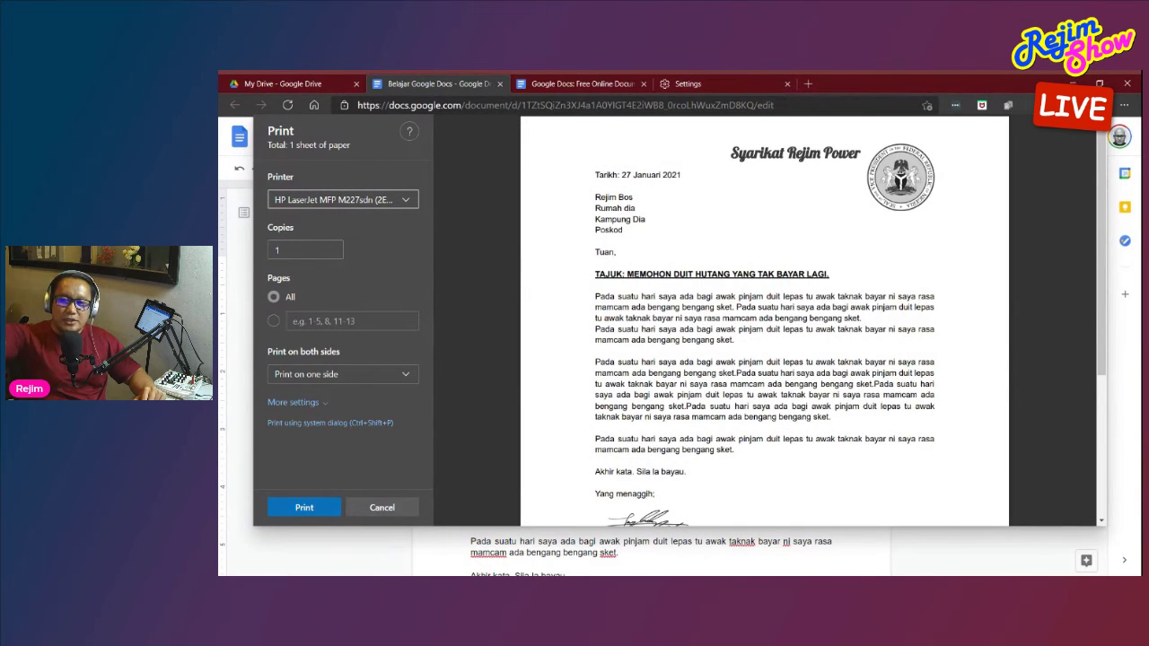
Look through the list of available printers, keep the HP LaserJet MFP M227sdn selected, and cancel printing
click(403, 201)
scroll(396, 272, down, 3)
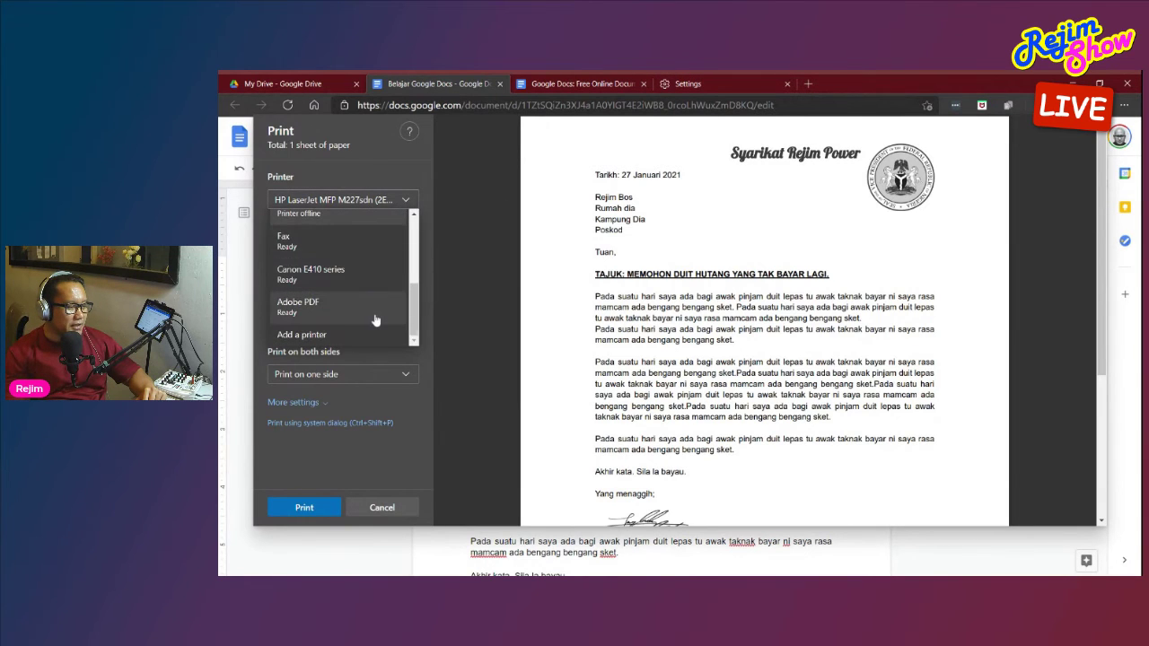
scroll(375, 316, up, 5)
scroll(375, 316, down, 4)
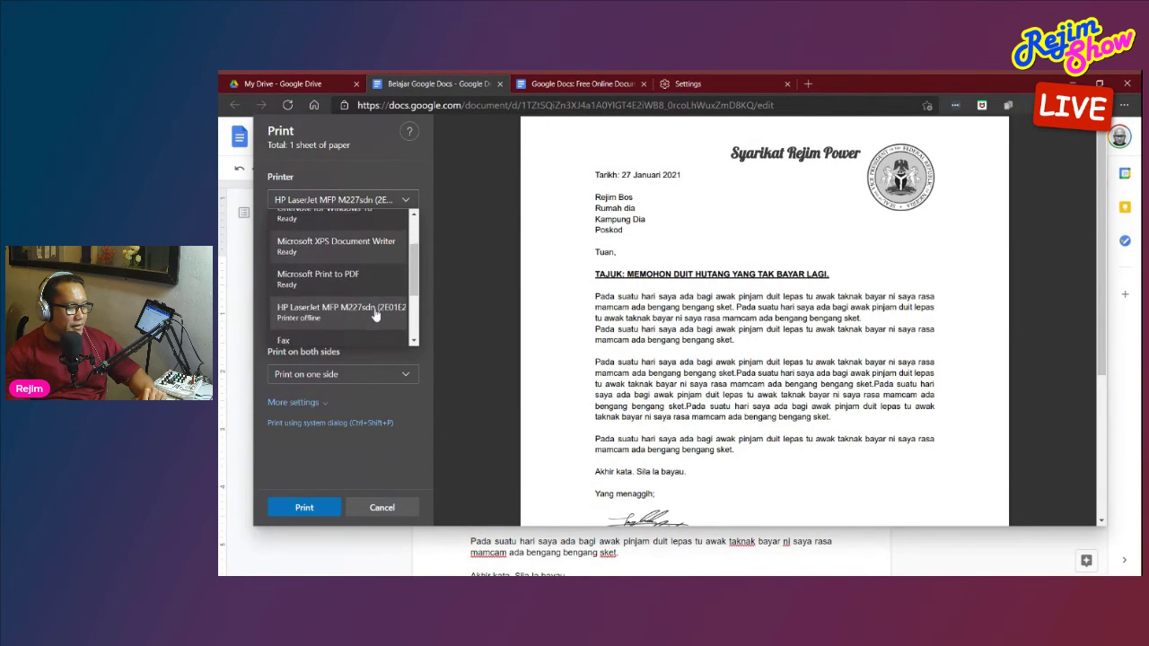
scroll(375, 316, down, 1)
scroll(377, 310, up, 3)
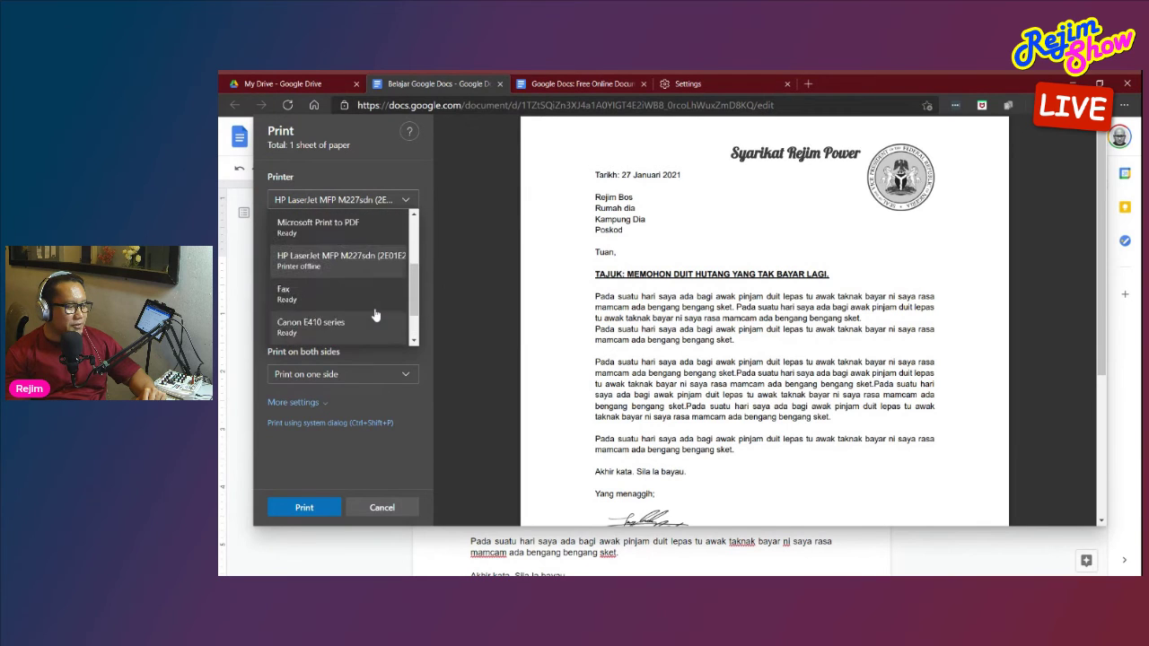
scroll(376, 301, up, 2)
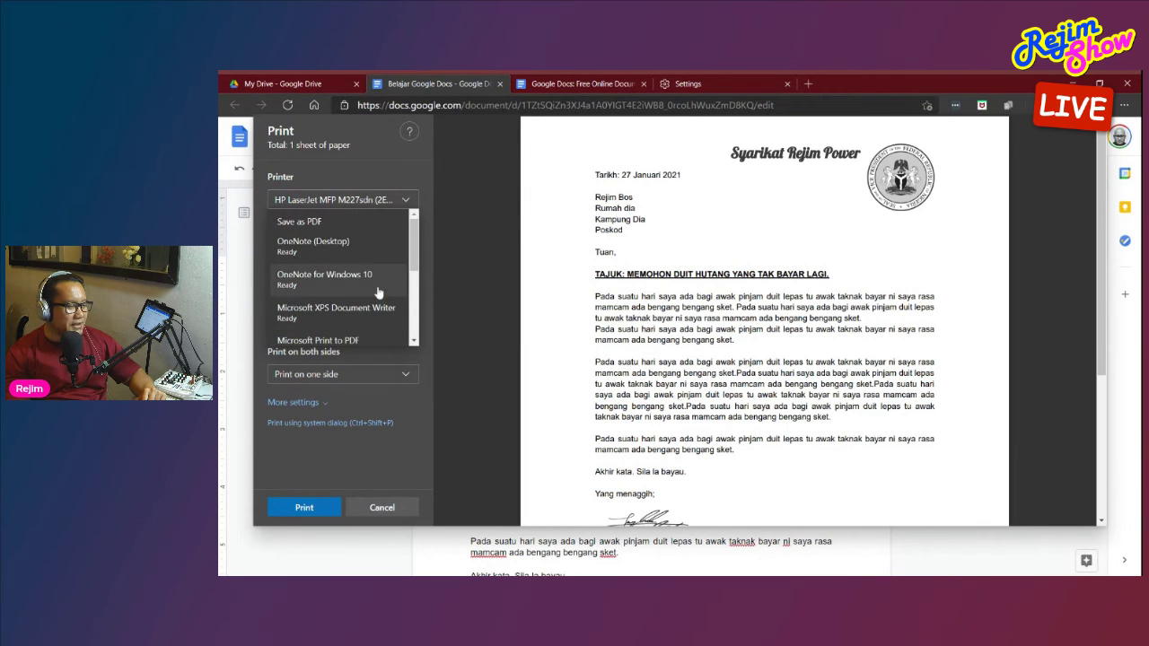
scroll(376, 266, down, 2)
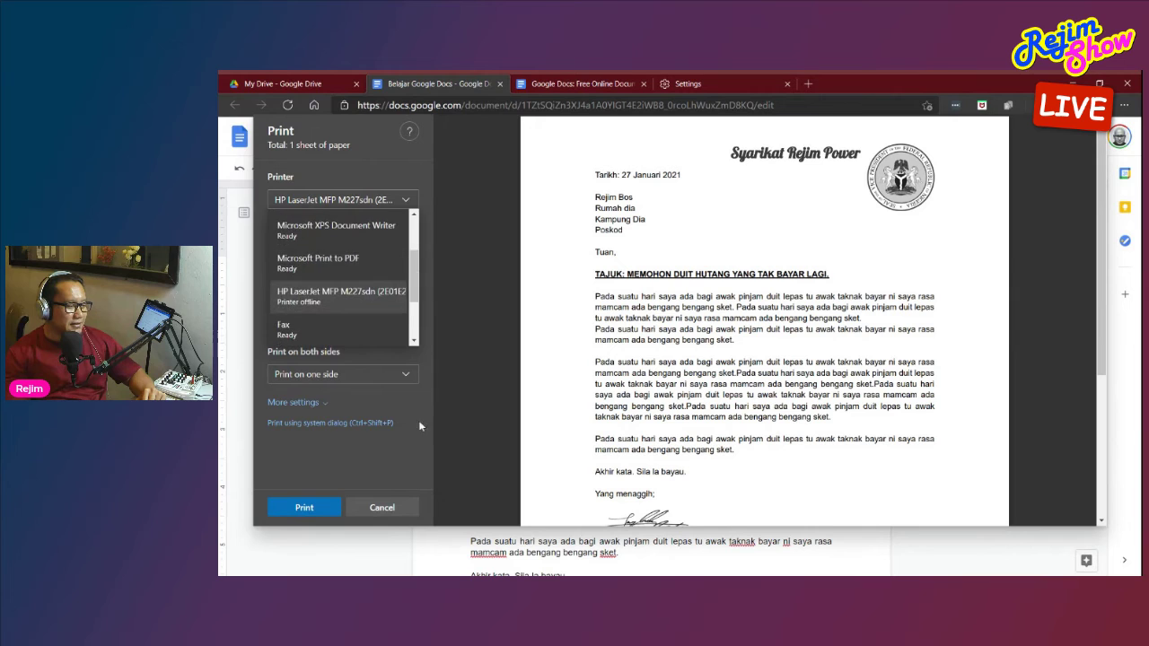
click(359, 305)
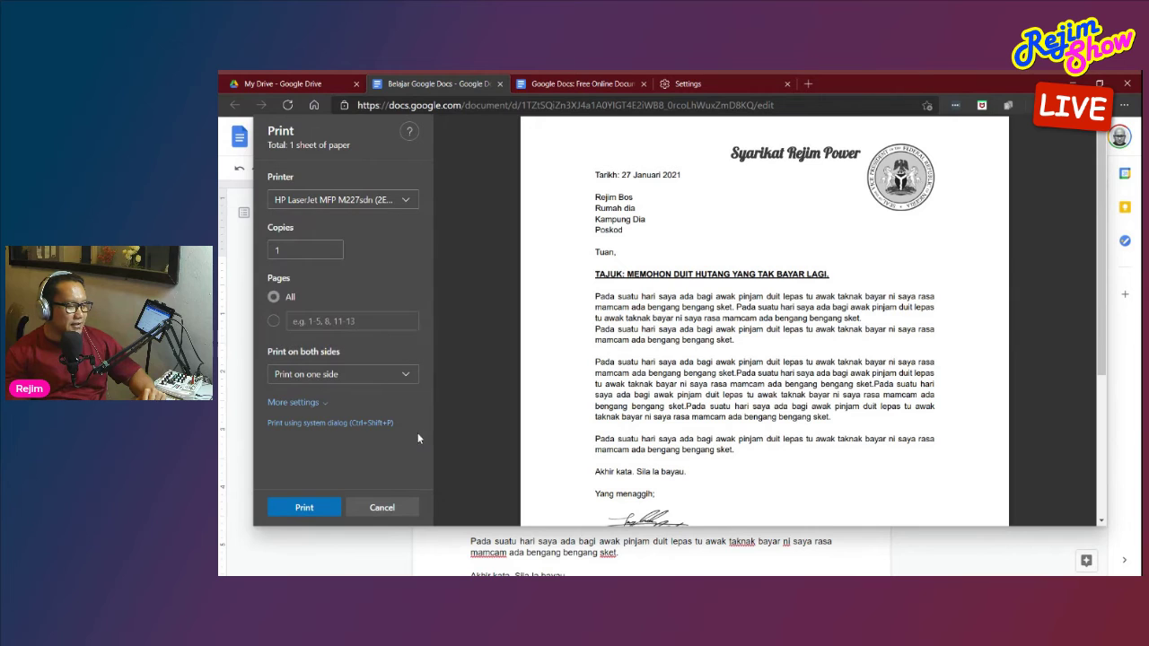
click(388, 508)
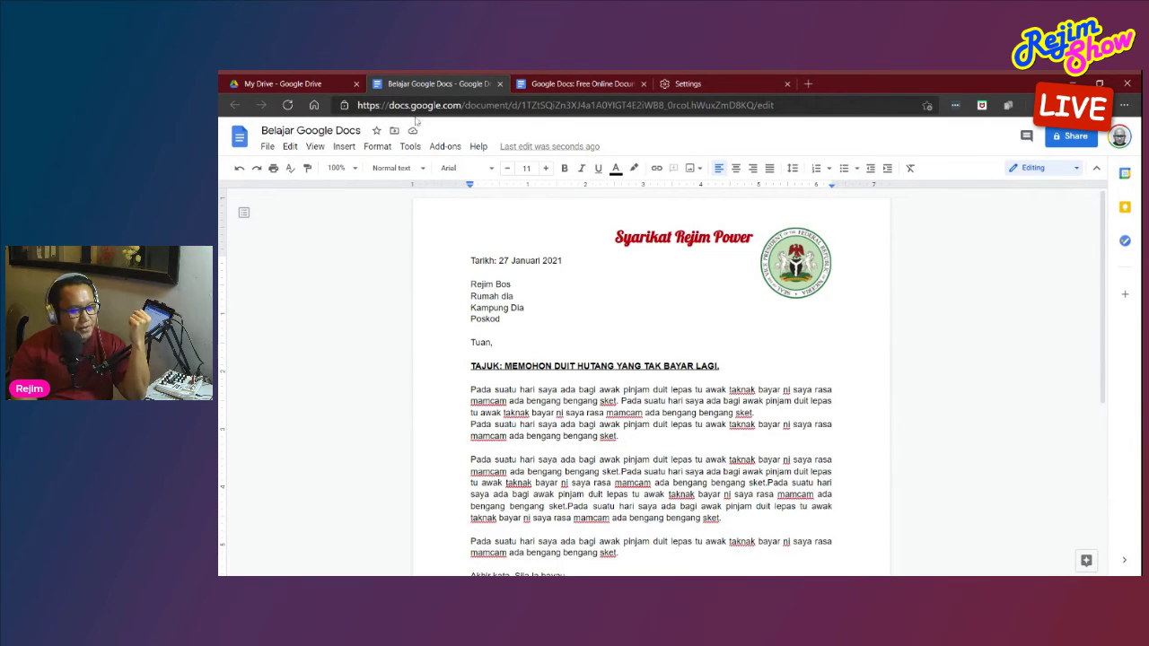
Add blank lines below the signature block and insert a table with five columns and three rows there
click(377, 146)
mouse_move(350, 151)
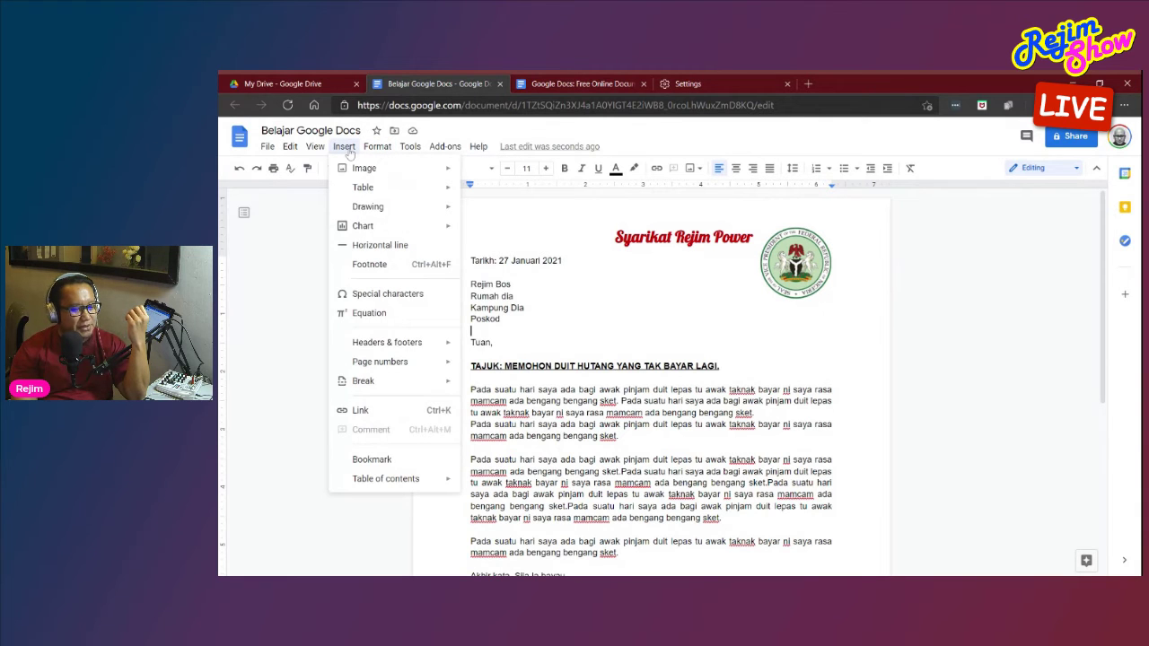
scroll(646, 386, down, 5)
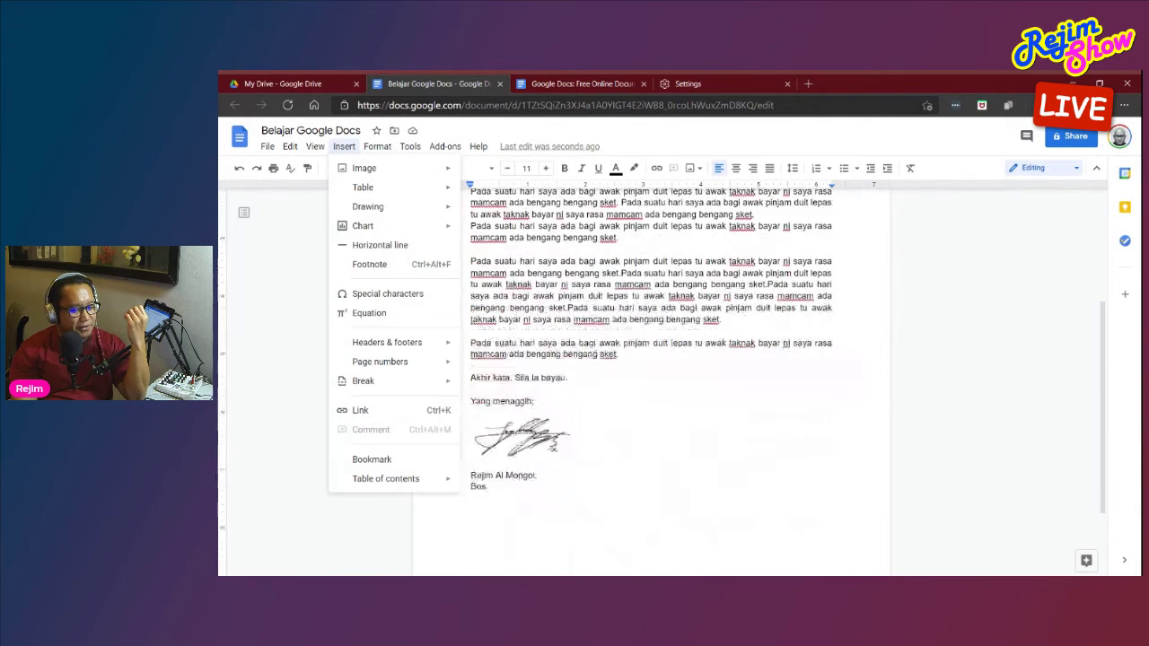
click(629, 386)
key(Return)
key(Return)
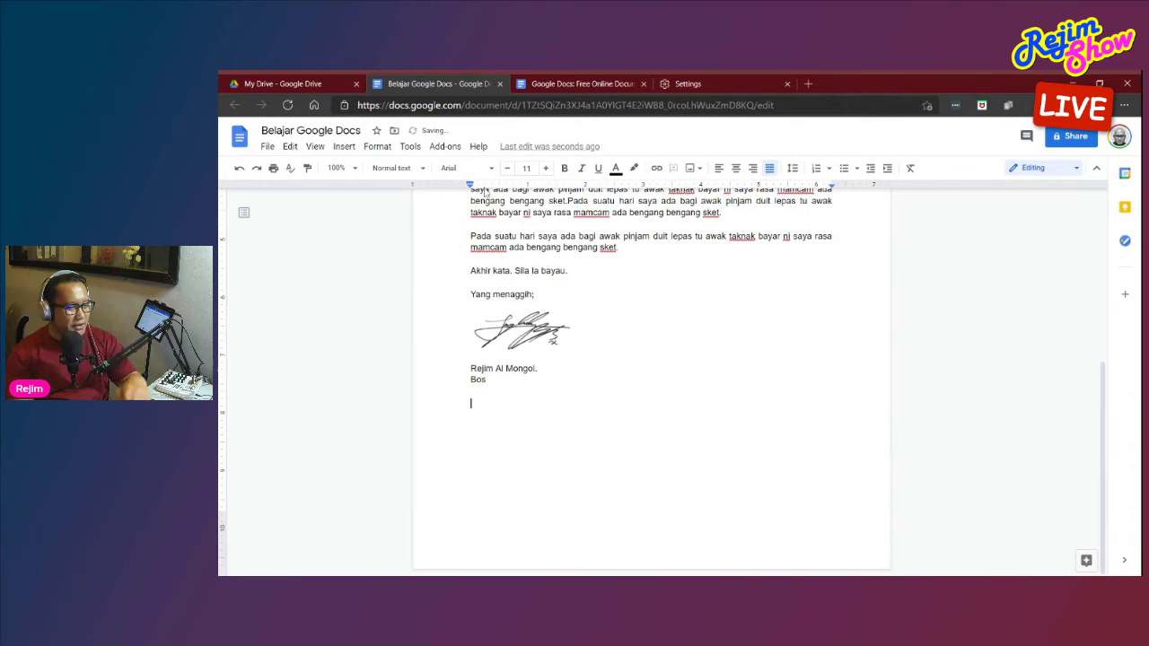
click(377, 146)
mouse_move(349, 152)
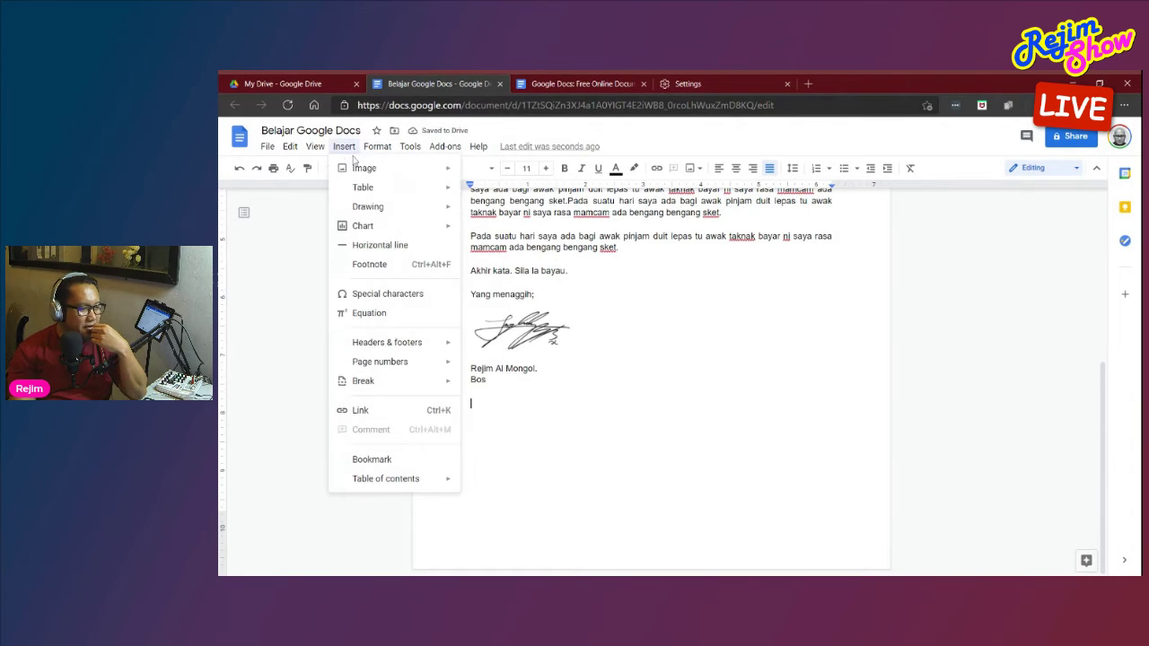
mouse_move(372, 188)
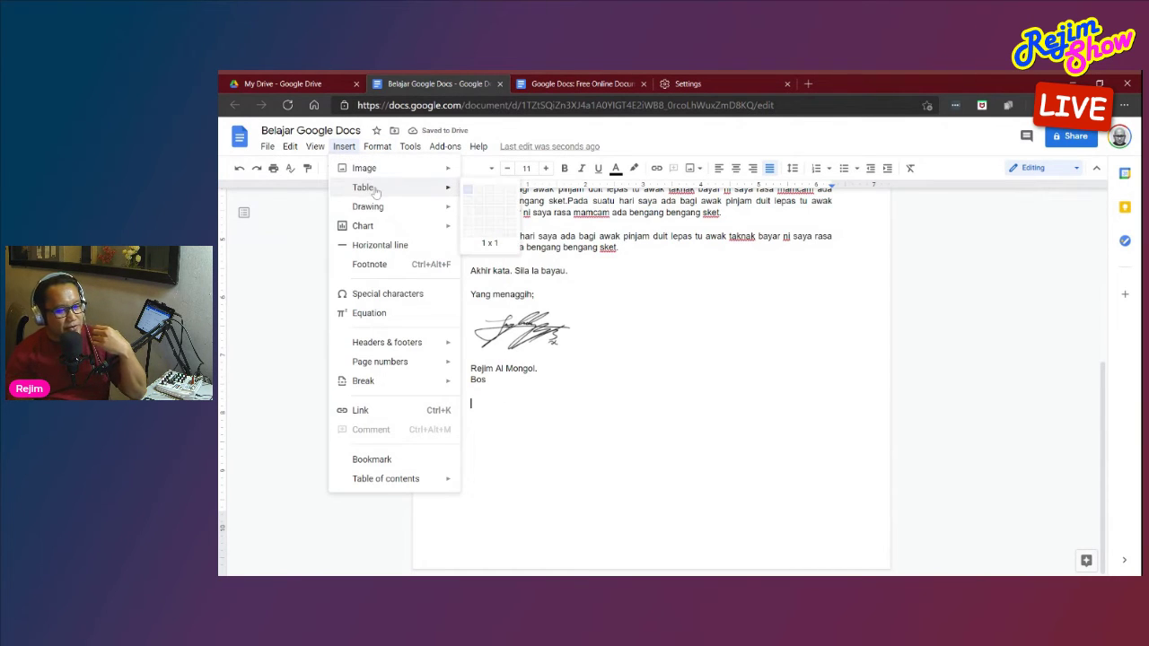
click(513, 216)
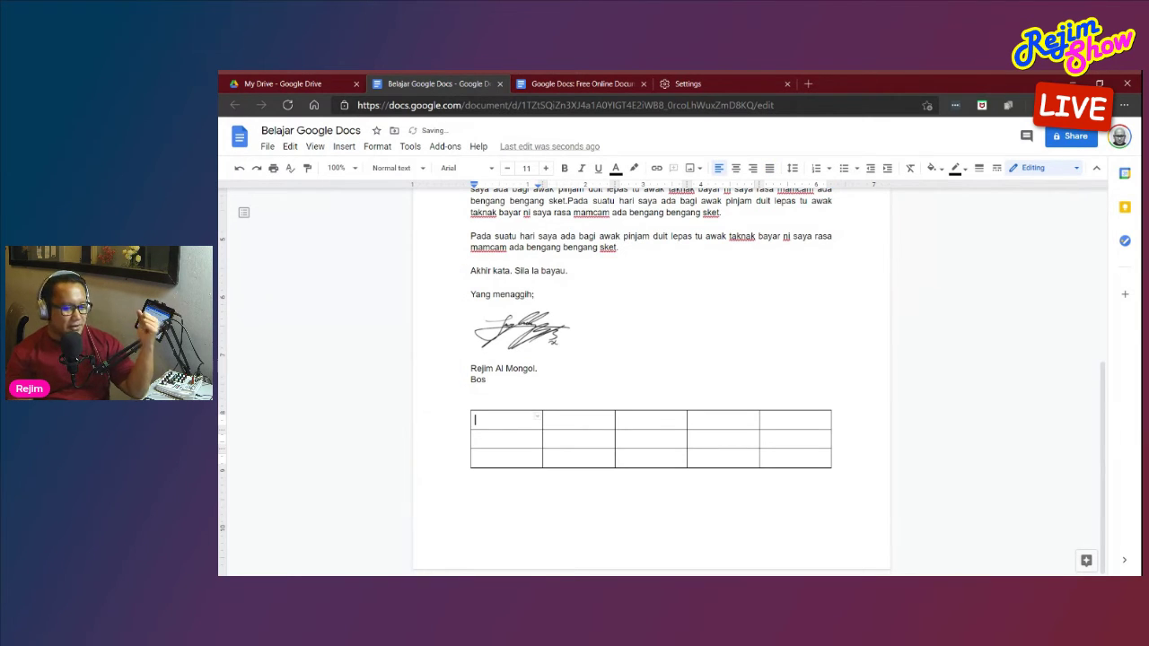
Fill the table's first row with the weekday headings Isnin, Selasa, Rabu, Khamis and Jumaat
text(Isnin)
key(Tab)
text(Selasa)
key(Tab)
text(Rabu)
key(Tab)
text(Kh)
key(Tab)
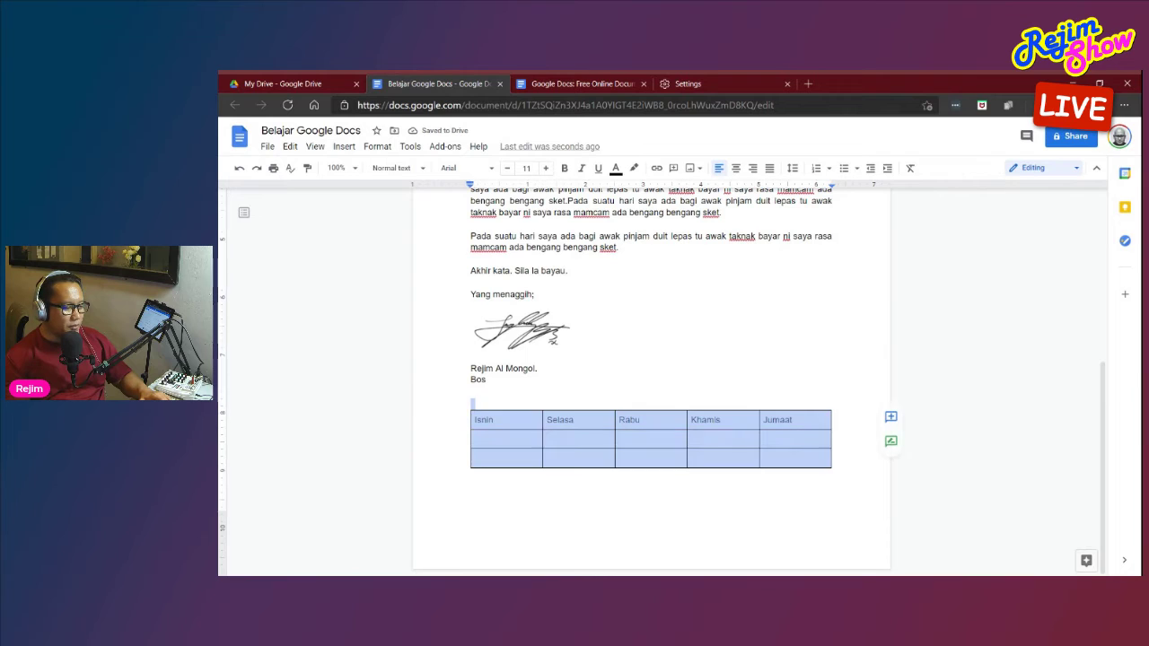
Make the weekday headings in the table's first row bold and centred
click(609, 434)
drag(808, 419, 489, 419)
click(565, 169)
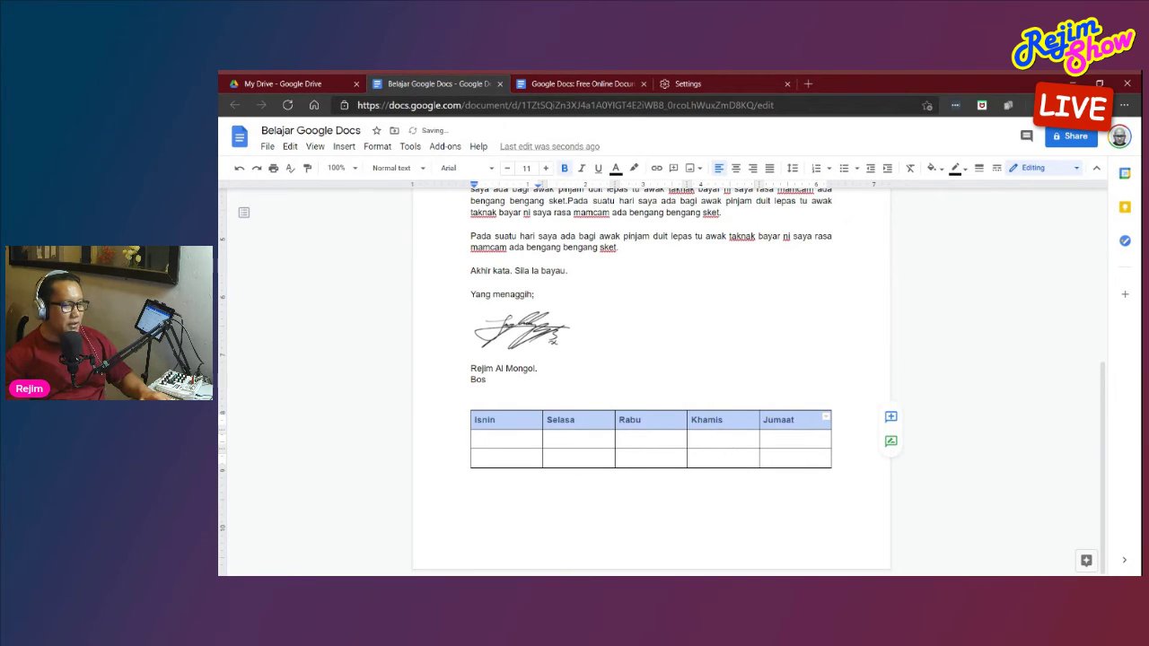
click(735, 168)
click(475, 439)
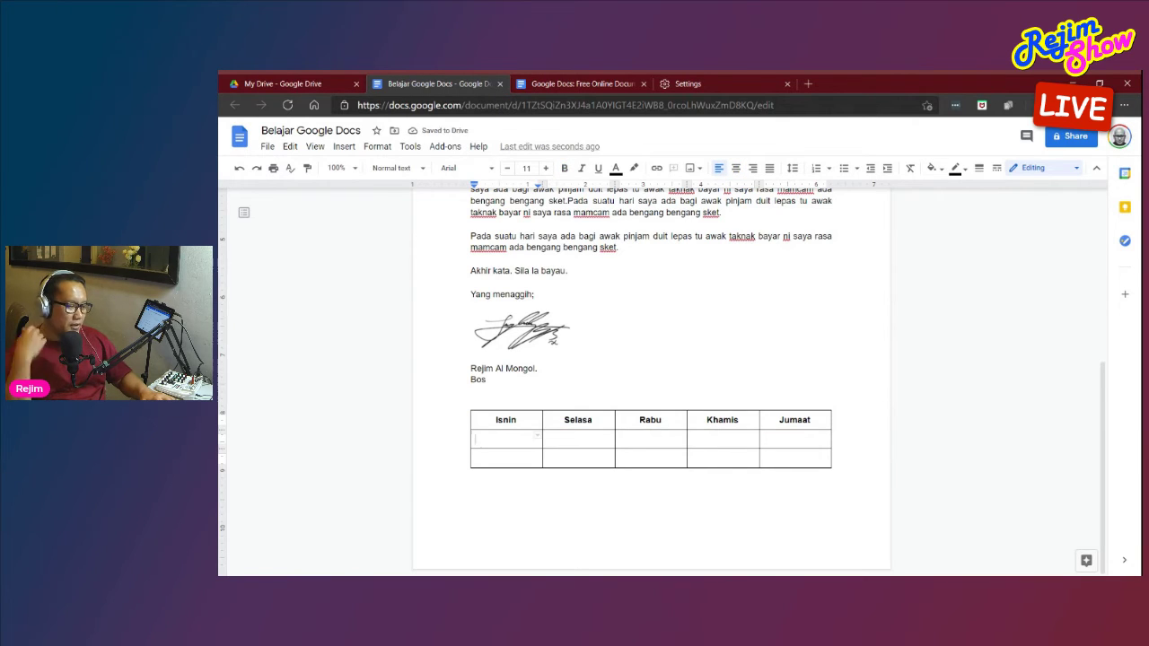
Shade the weekday header row light pink and set its text colour to white
drag(485, 419, 799, 419)
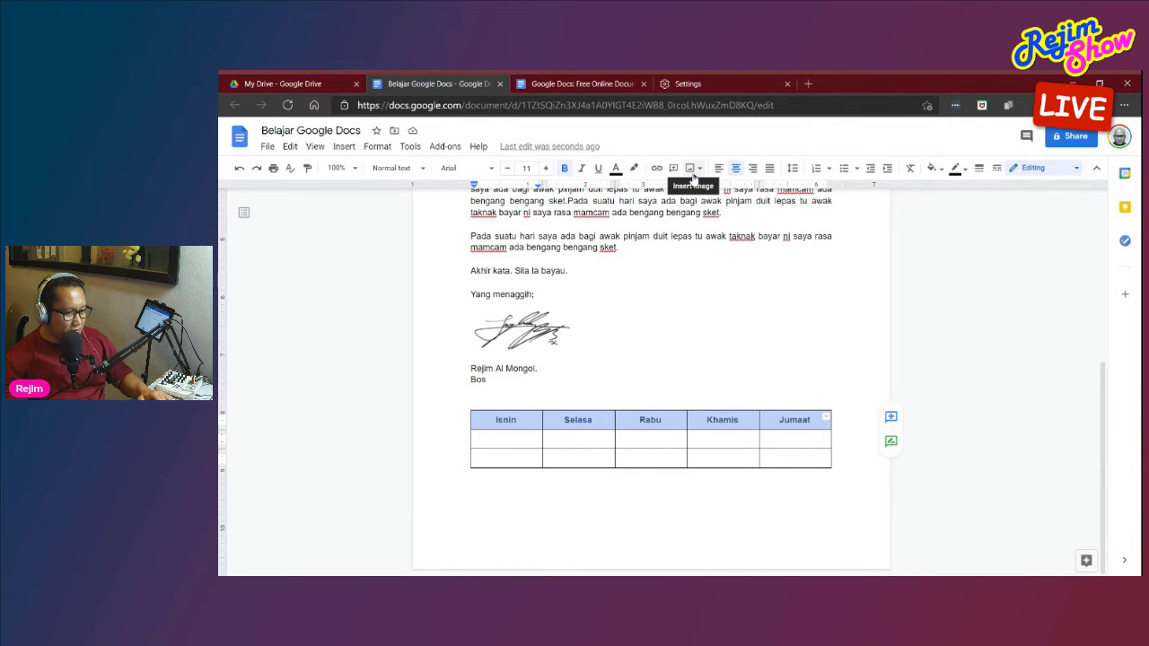
click(935, 168)
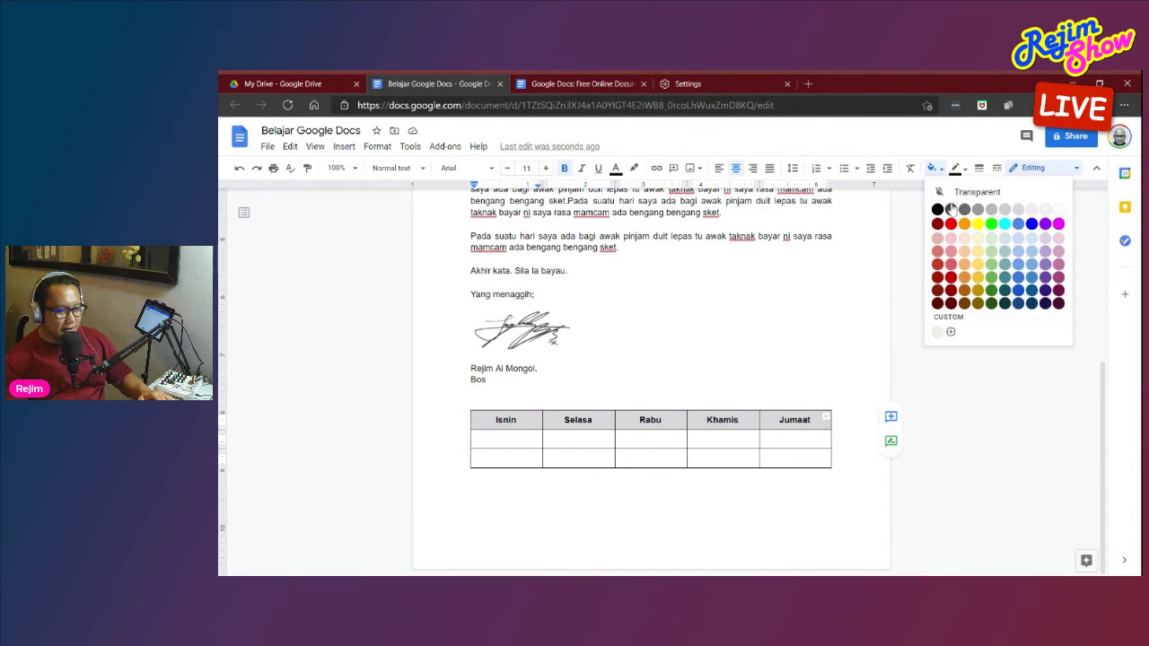
click(955, 242)
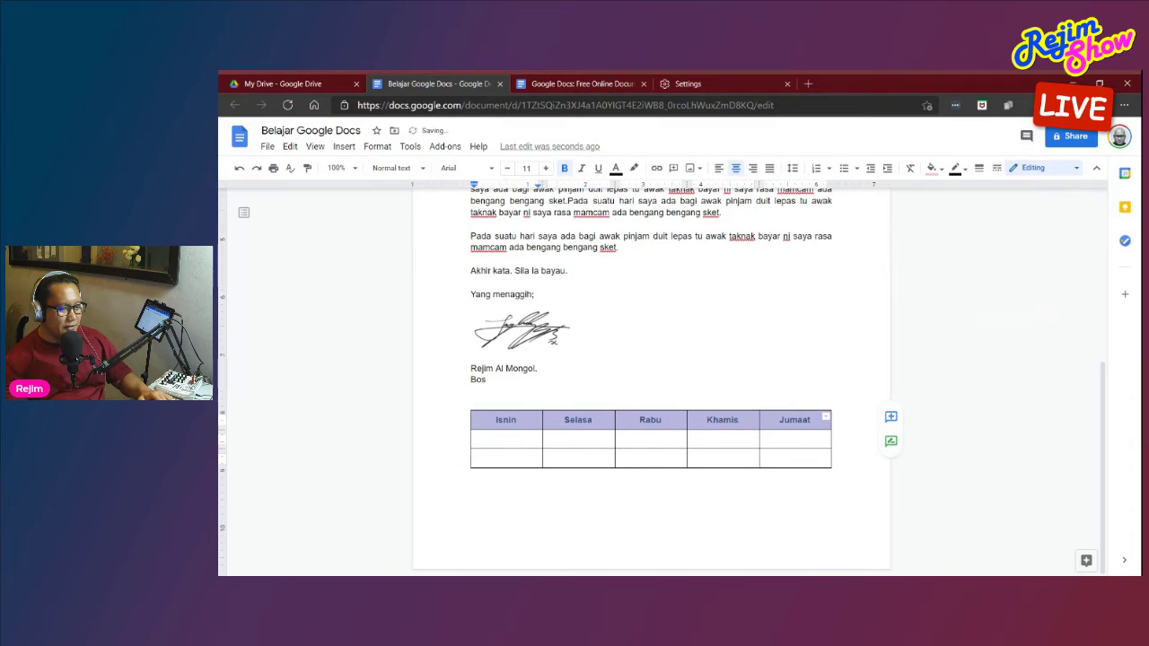
click(615, 168)
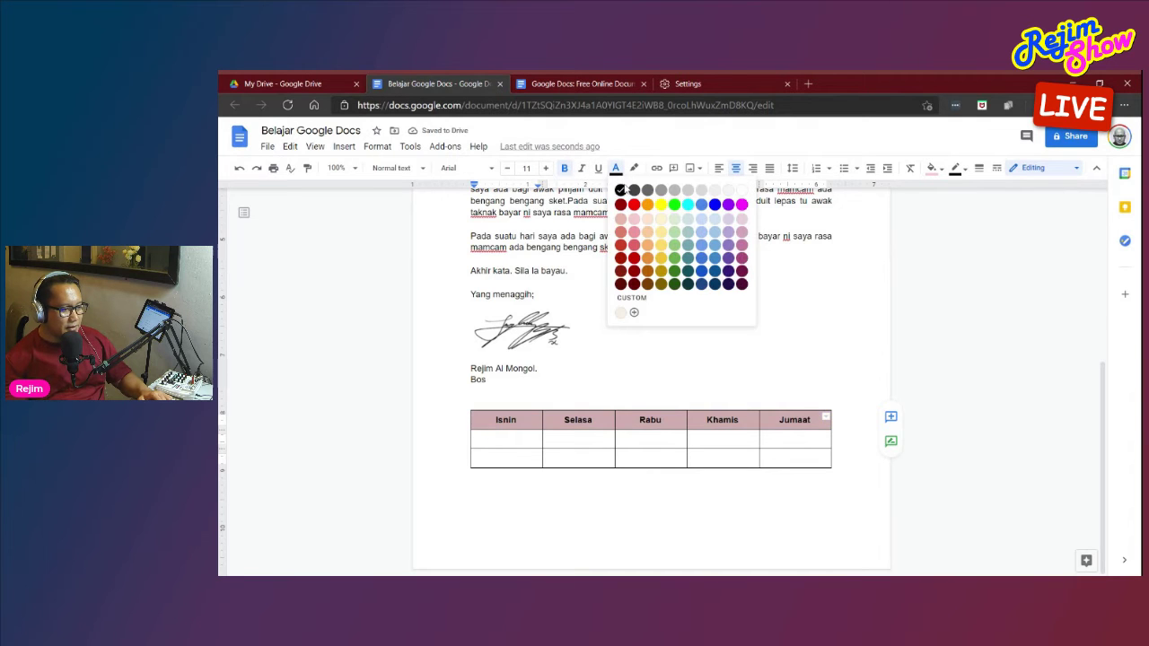
click(742, 189)
Widen the table's Isnin column by moving its border into the Selasa column
click(723, 439)
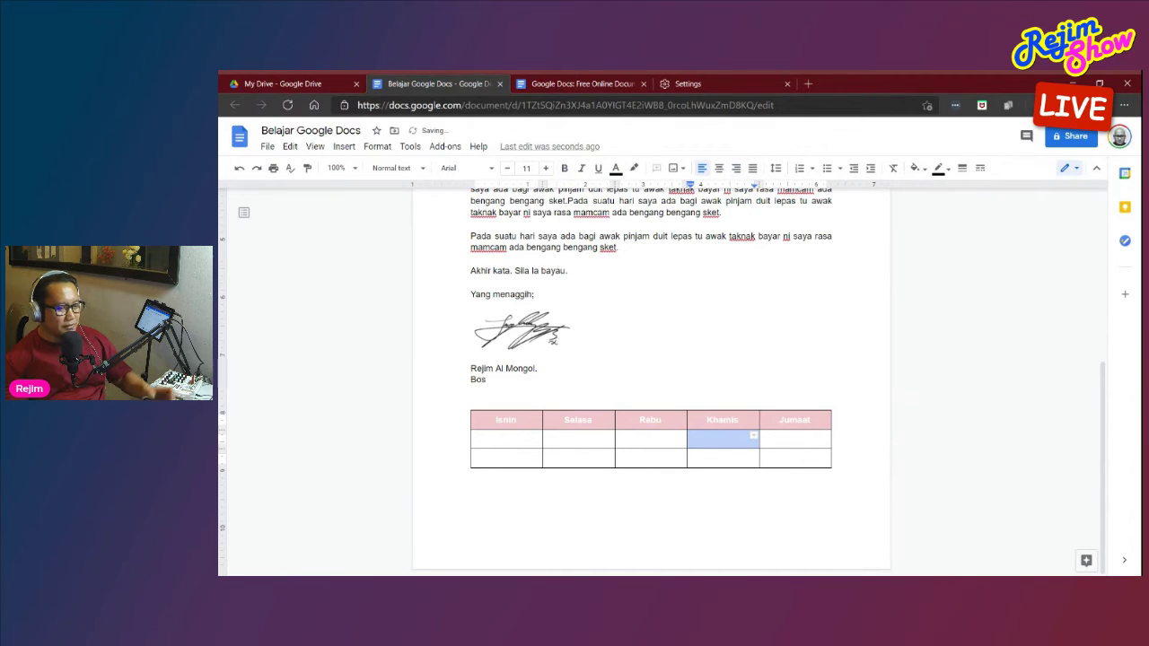
click(475, 439)
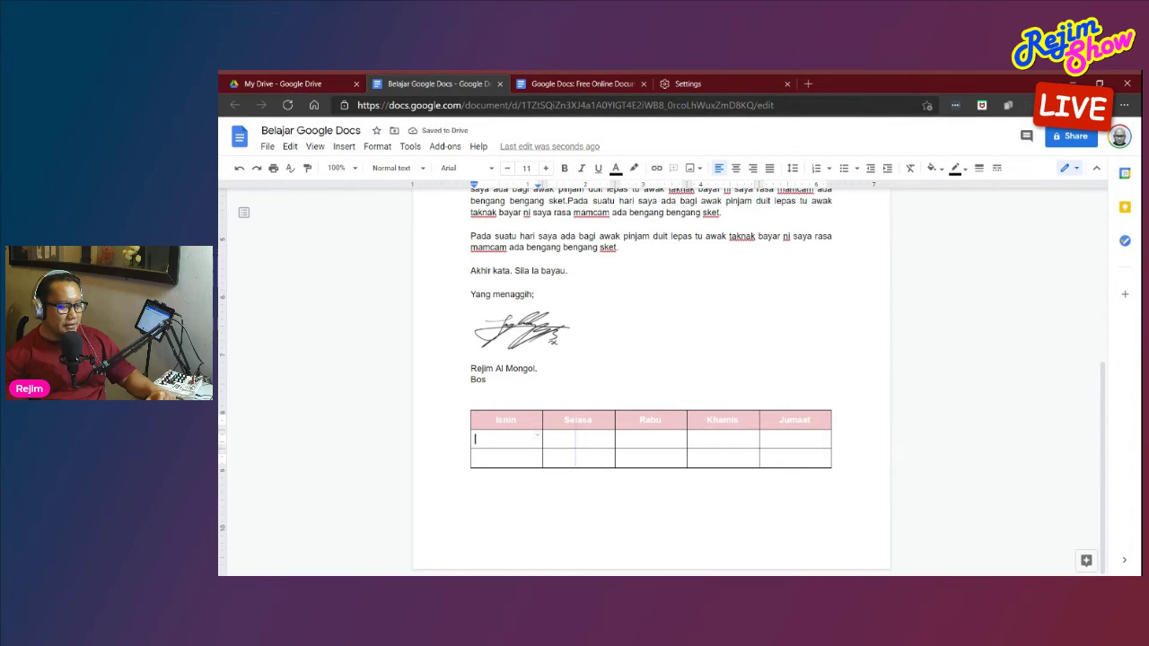
mouse_move(576, 438)
mouse_down()
mouse_move(591, 450)
mouse_move(574, 440)
mouse_up()
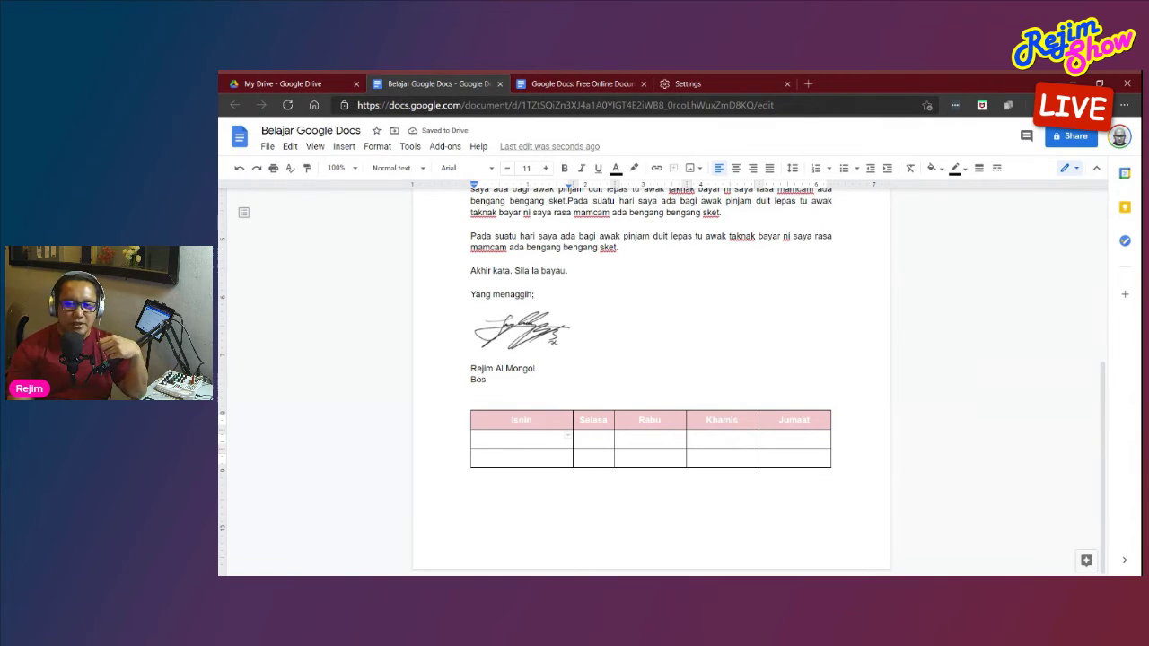
Insert a page break above the weekday table to move it to a new page, and add a blank line above it
click(574, 357)
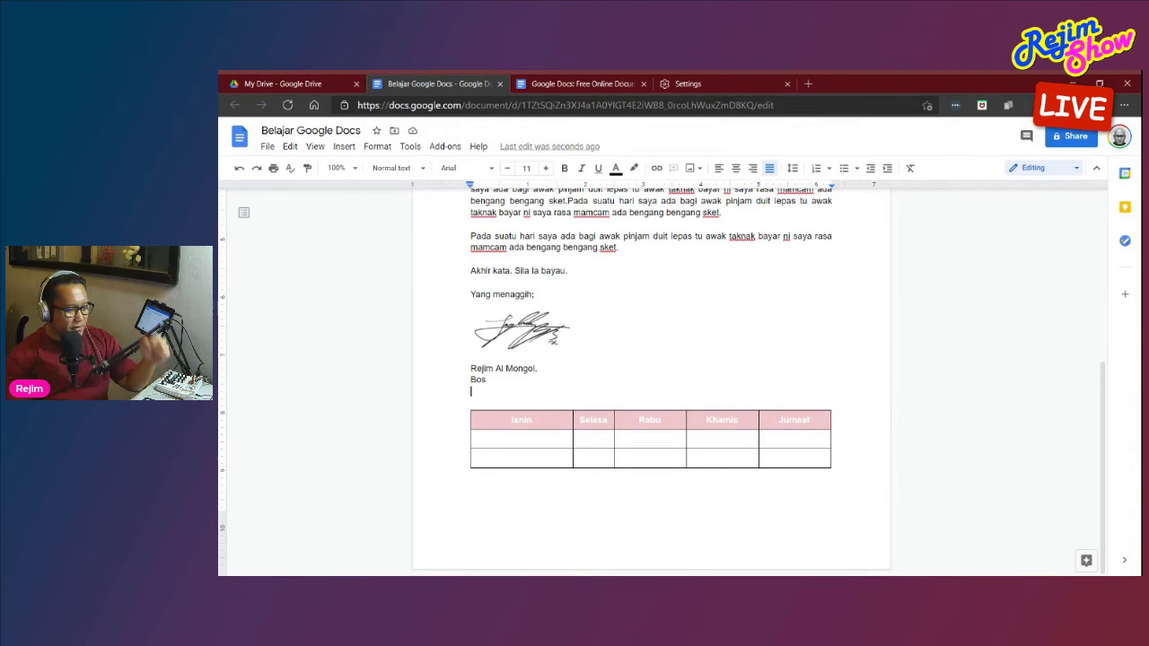
key(ctrl+Return)
scroll(417, 413, down, 3)
scroll(423, 405, up, 10)
scroll(423, 405, down, 8)
scroll(651, 386, down, 4)
scroll(651, 386, up, 2)
scroll(651, 386, down, 1)
scroll(651, 386, up, 1)
key(Return)
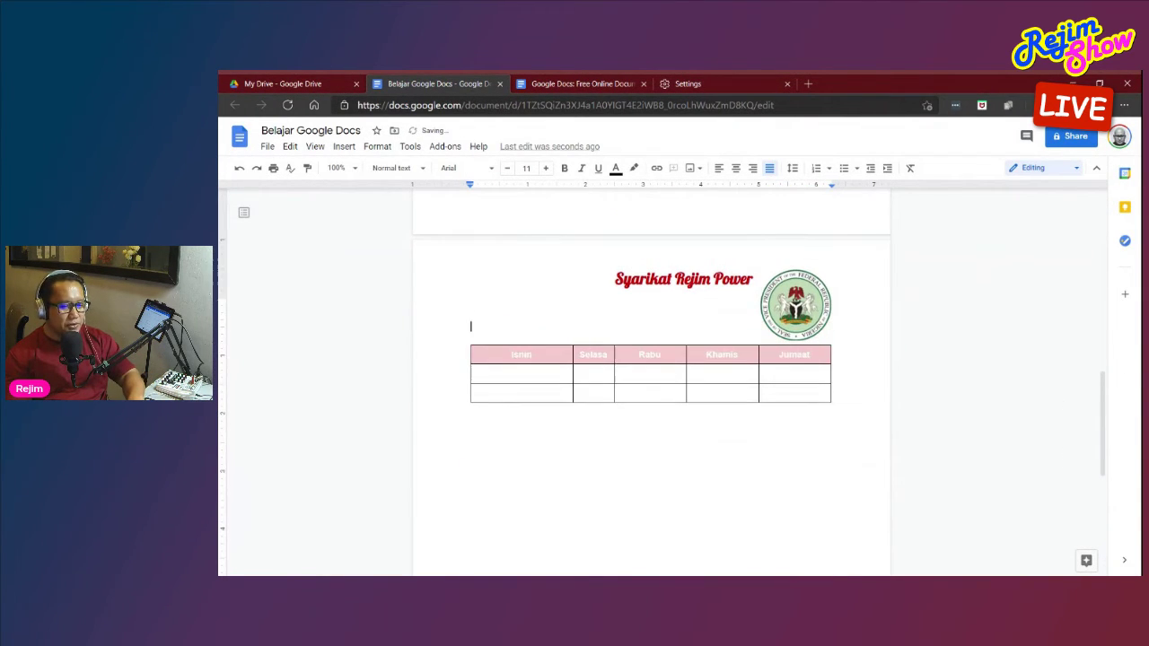
Insert a bar chart below the weekday table on the second page
click(471, 420)
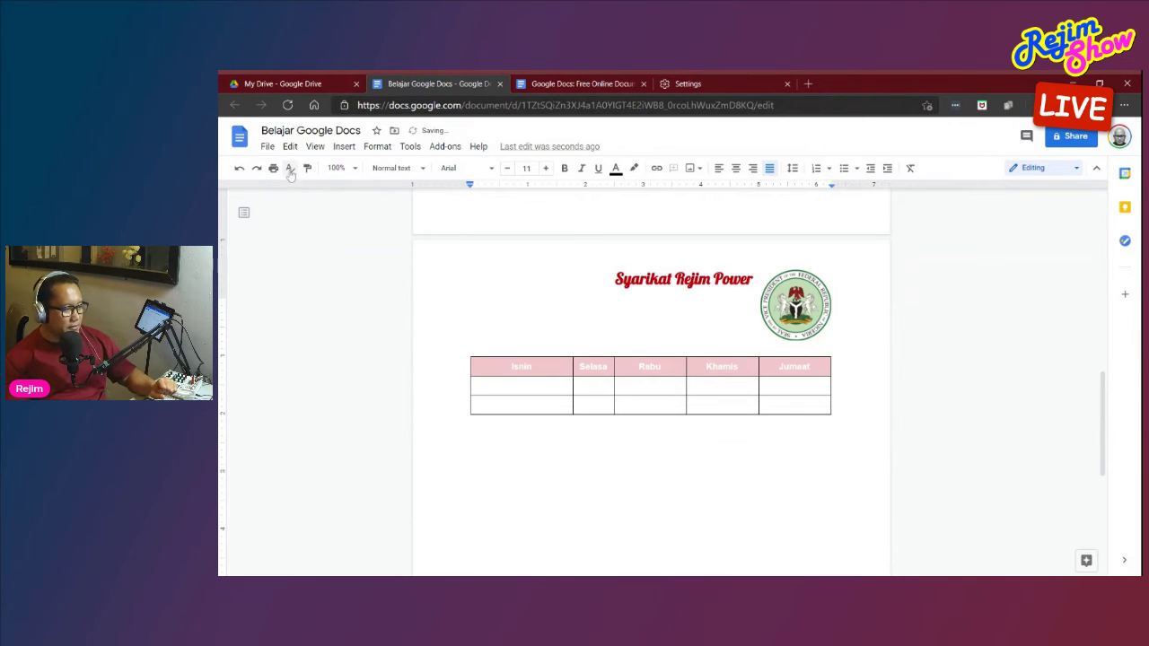
click(347, 147)
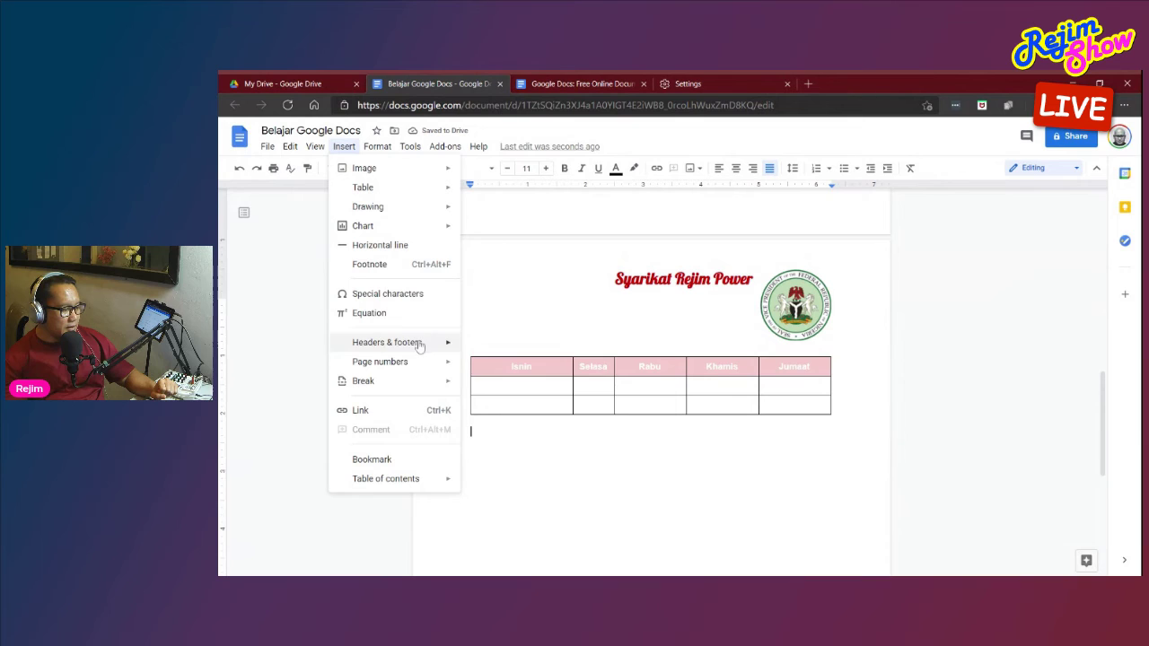
mouse_move(416, 229)
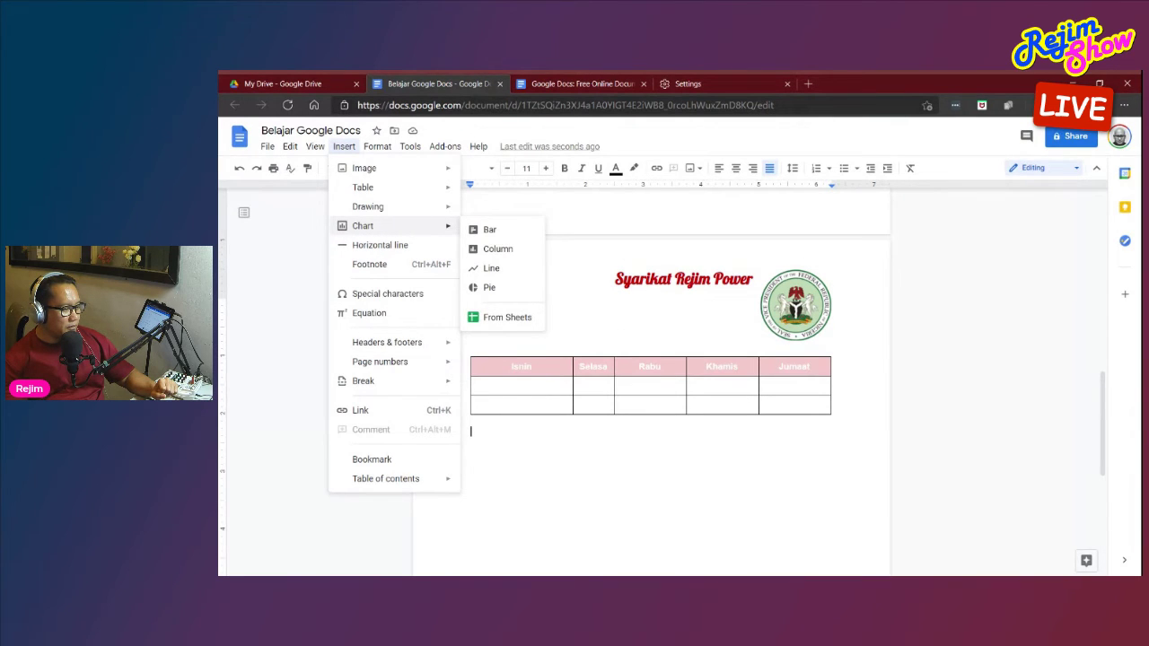
click(483, 230)
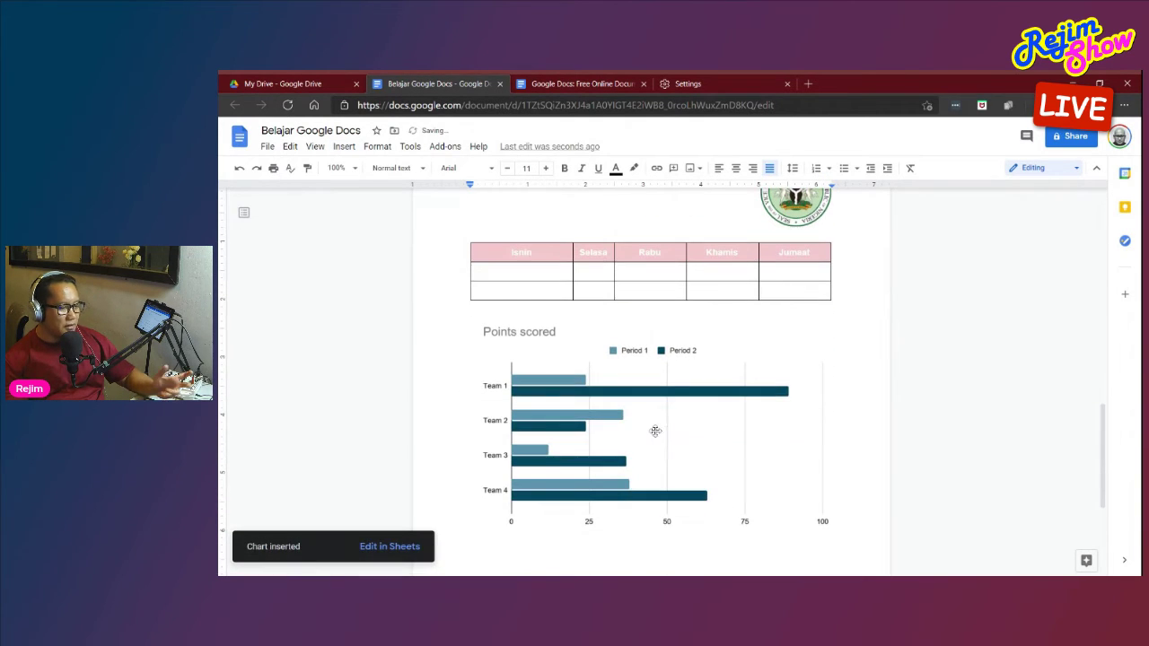
scroll(550, 383, down, 3)
Delete the bar chart below the weekday table
click(510, 305)
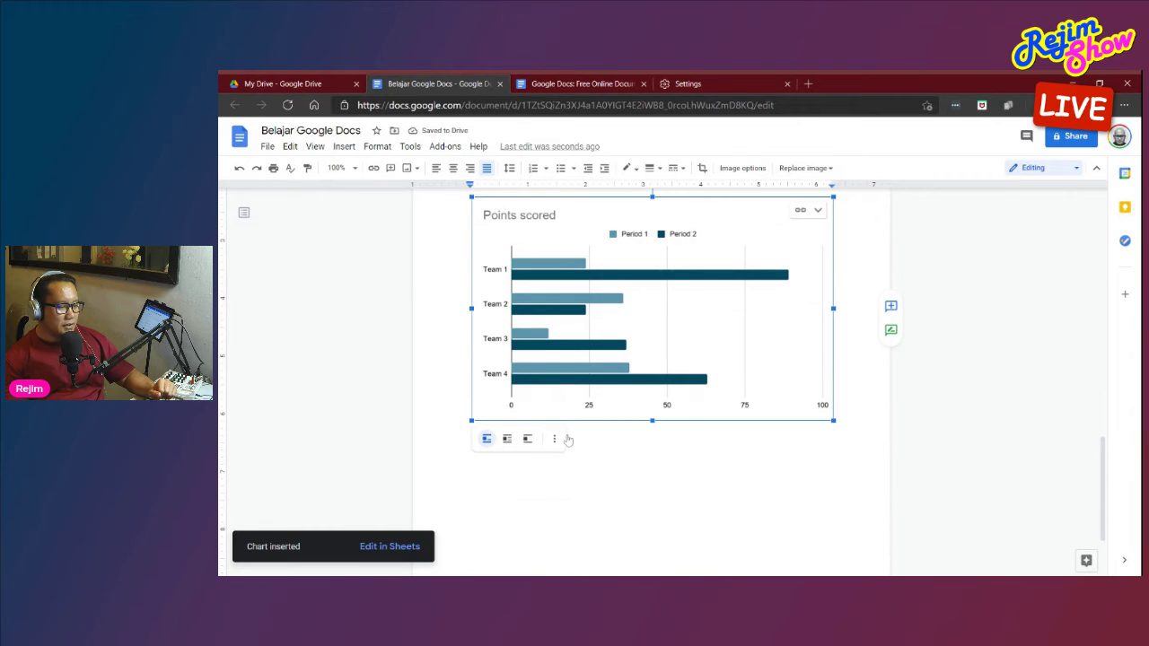
scroll(728, 264, up, 1)
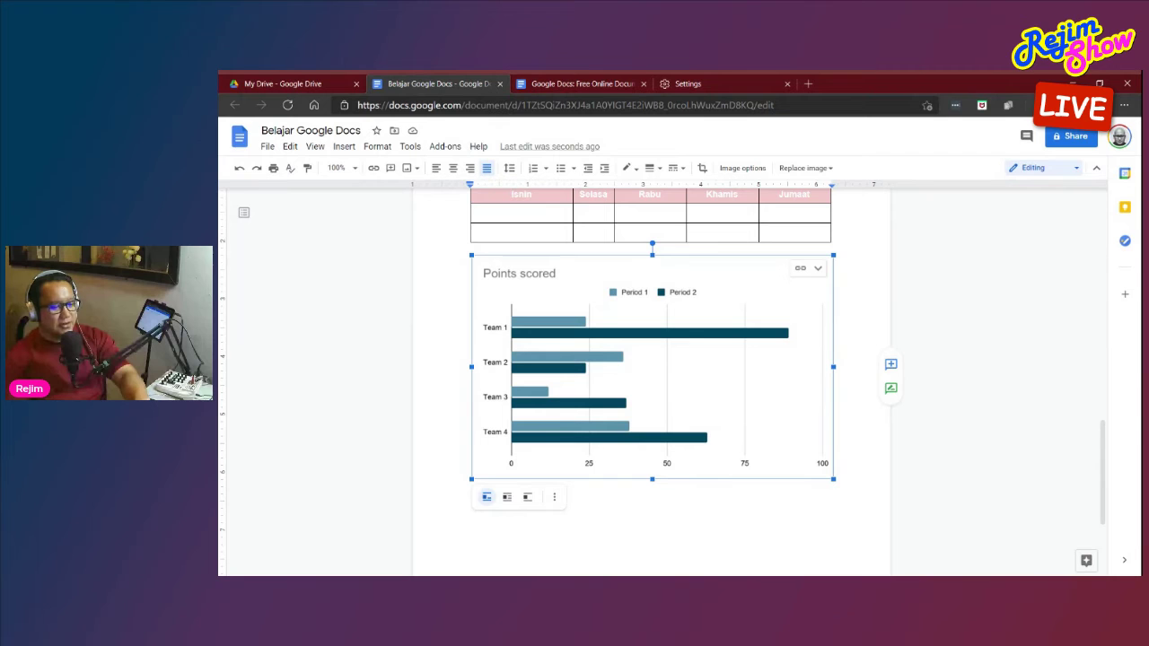
key(Delete)
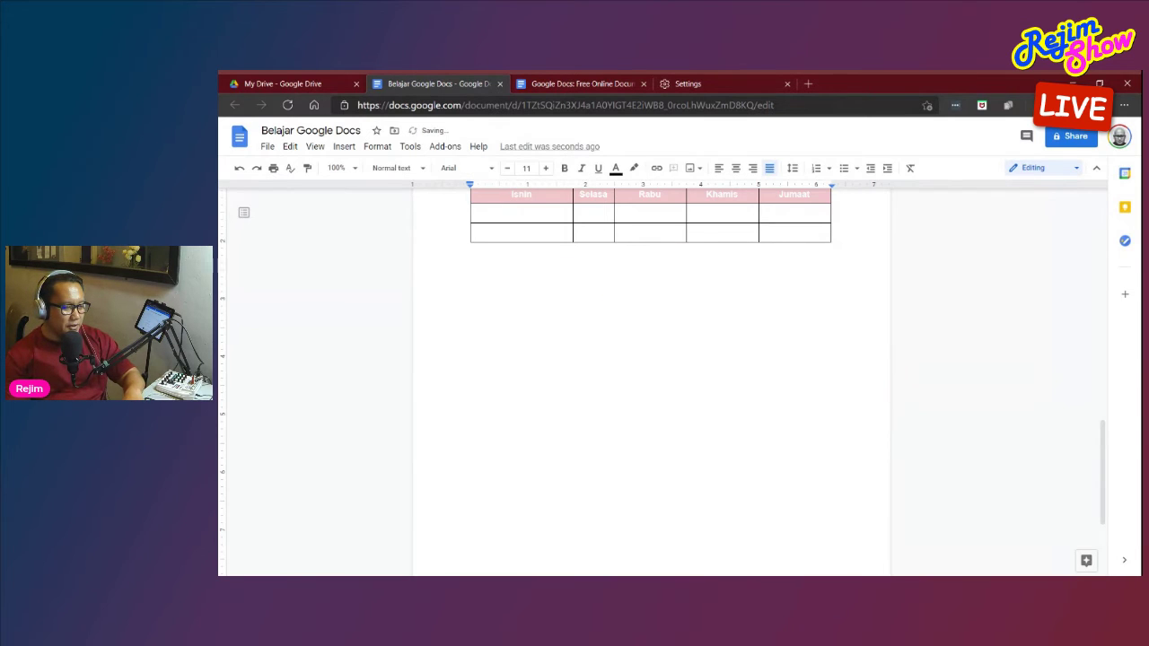
Insert the Google Docs live-lesson banner image from the computer below the weekday table
scroll(652, 359, up, 2)
click(343, 146)
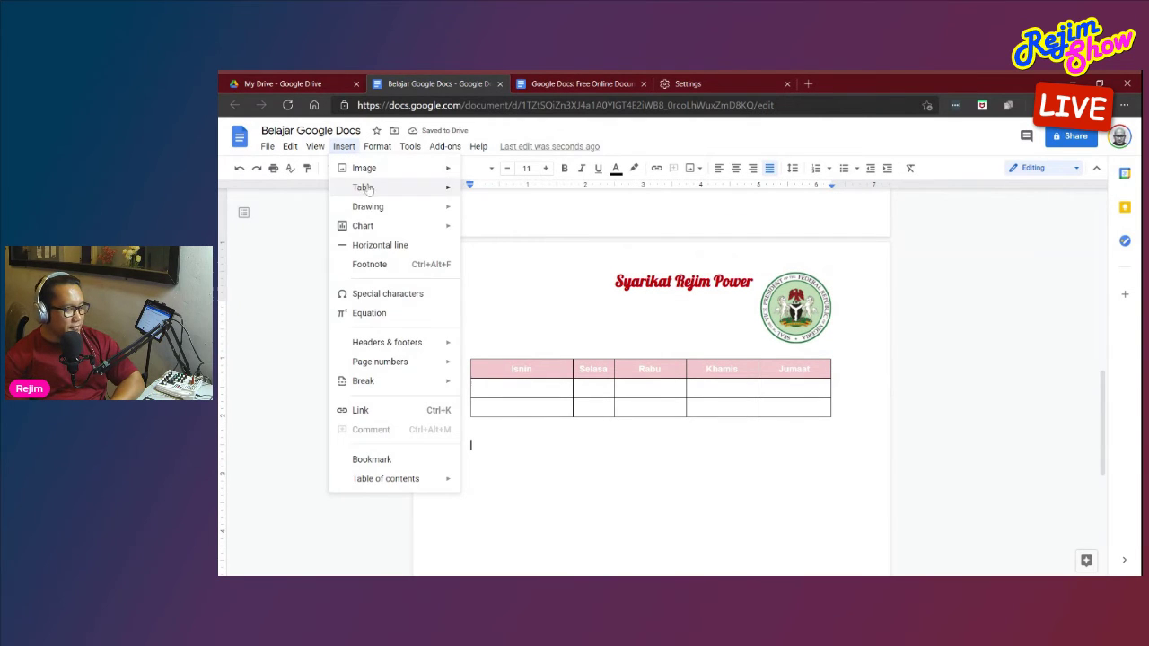
mouse_move(409, 171)
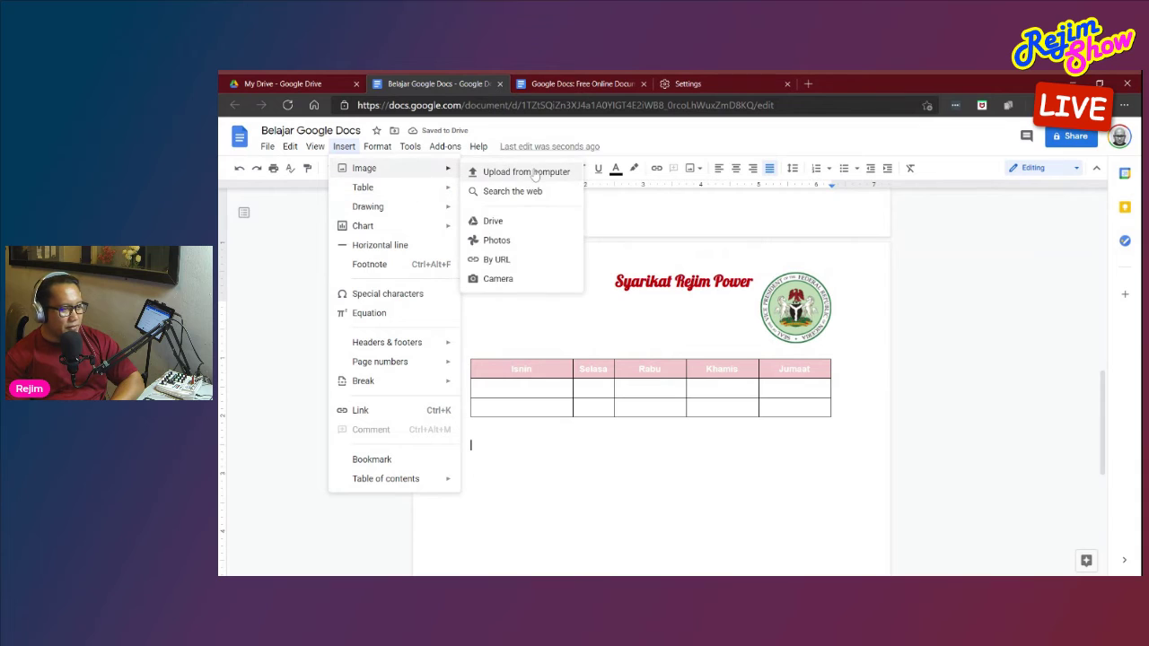
click(526, 176)
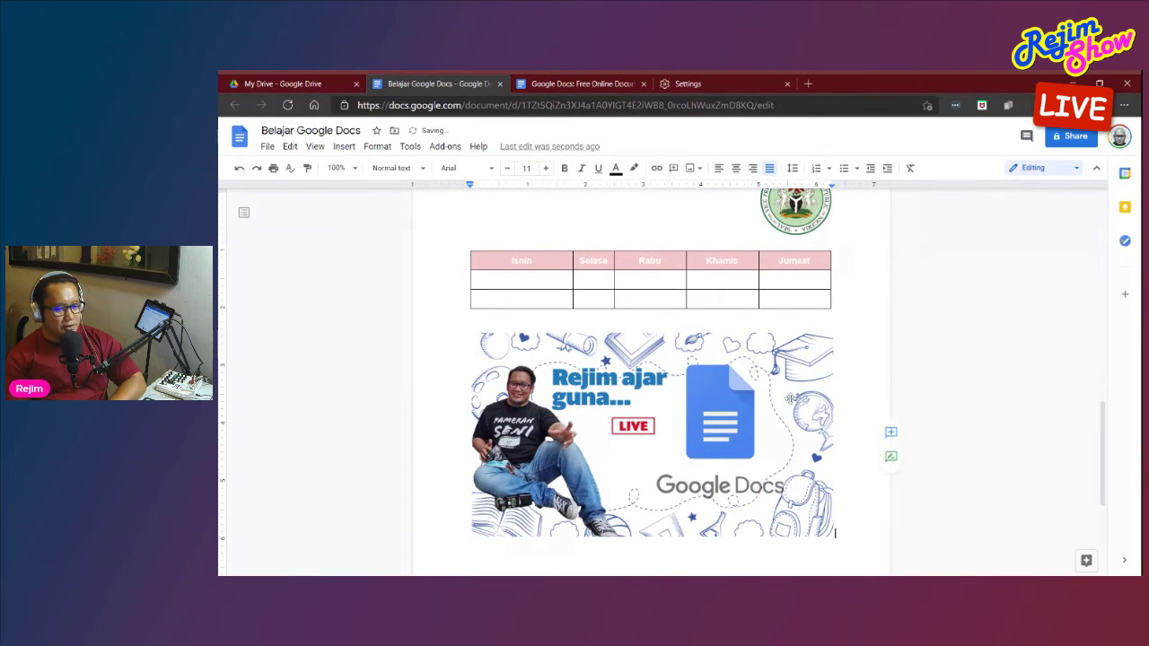
click(792, 403)
click(836, 532)
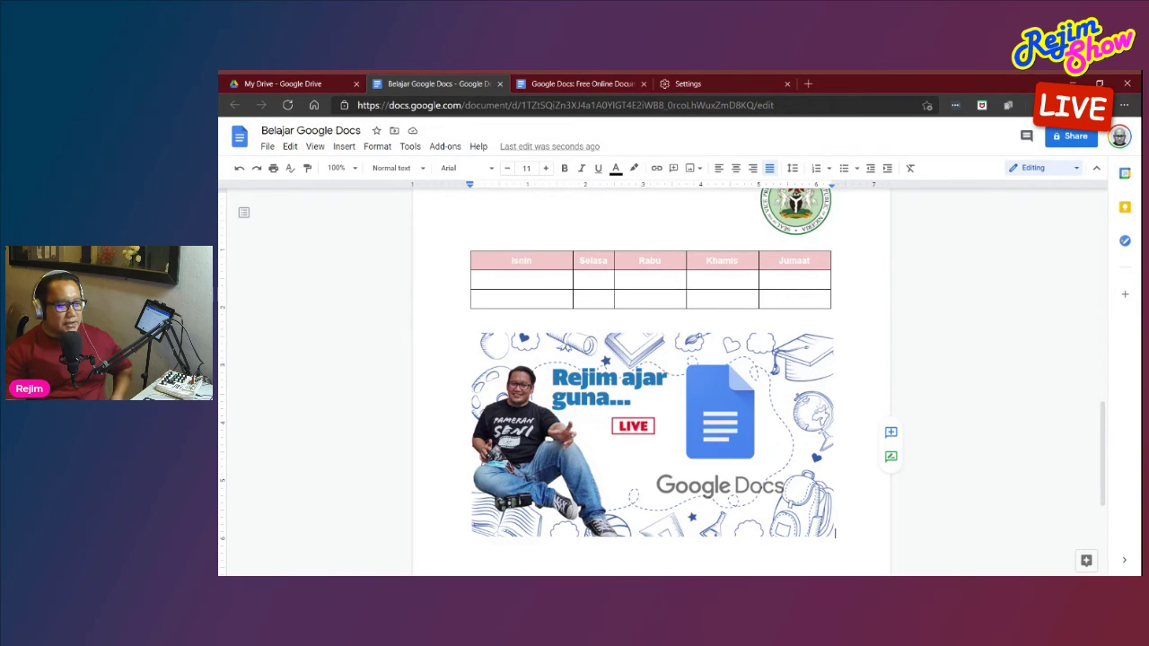
click(480, 149)
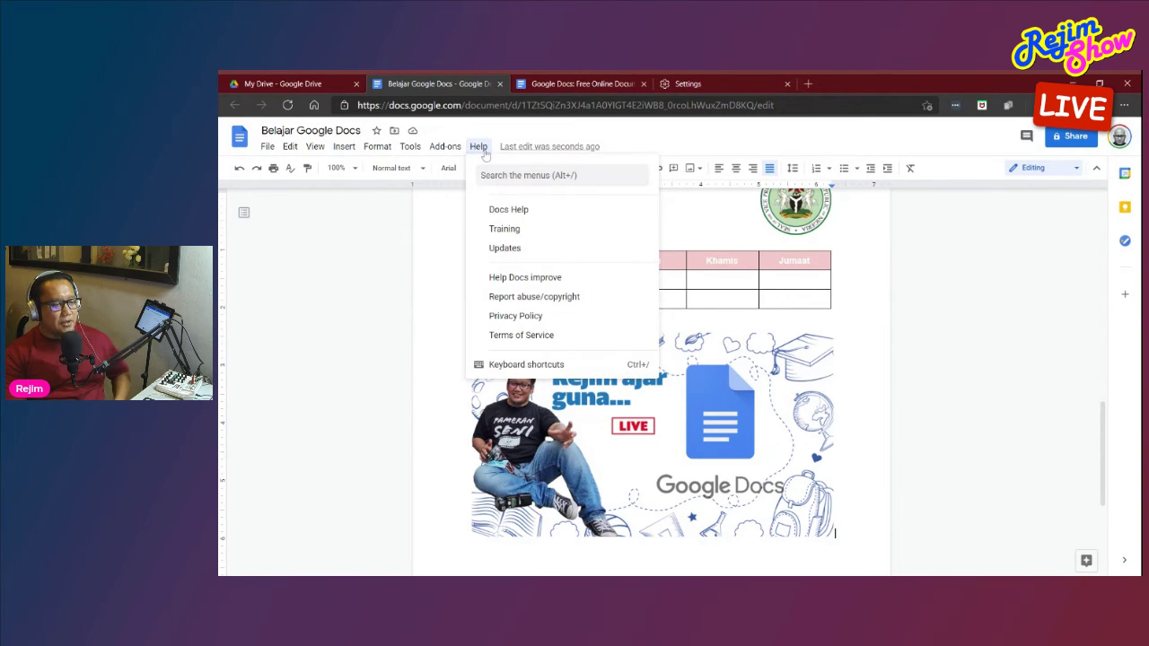
mouse_move(449, 149)
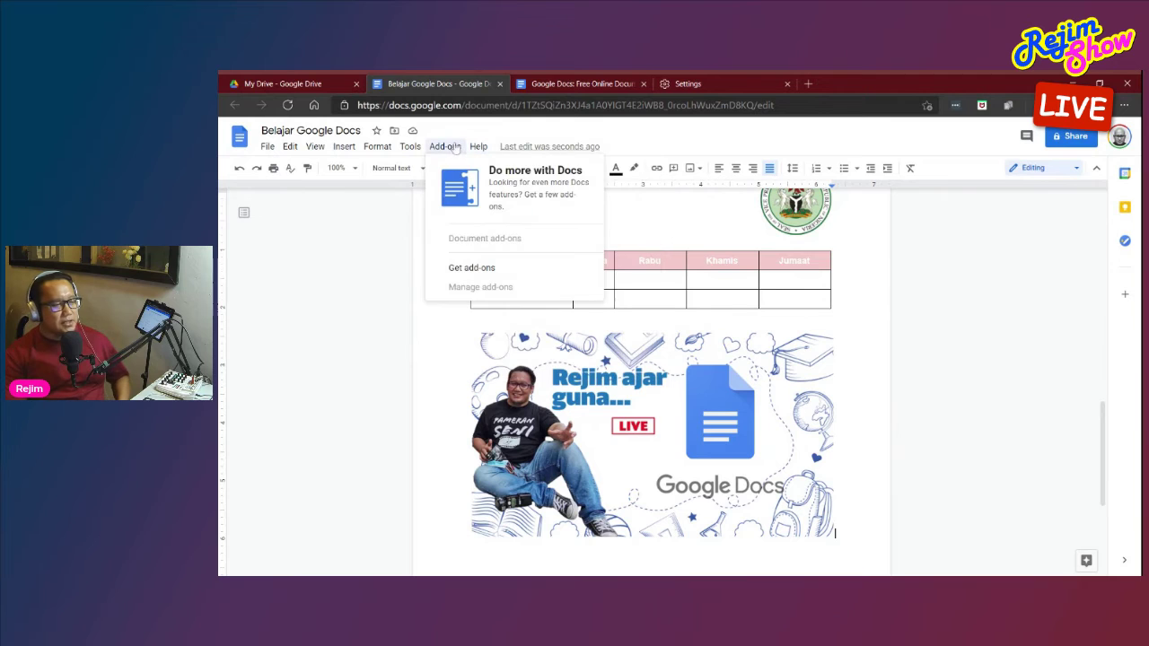
mouse_move(406, 152)
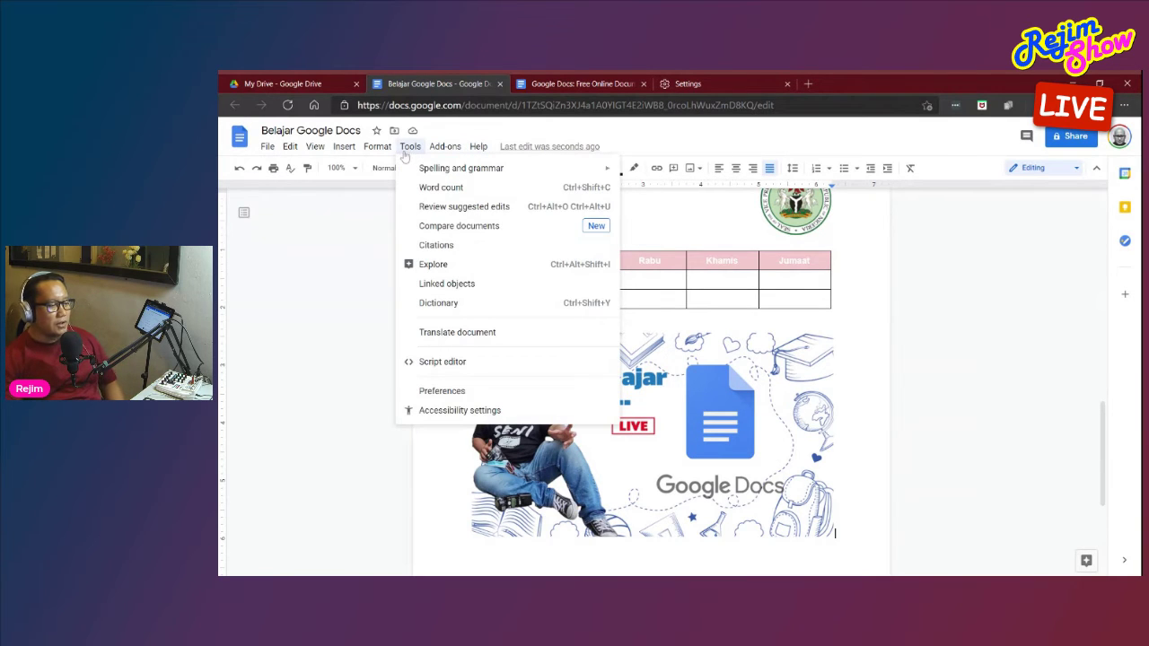
mouse_move(262, 149)
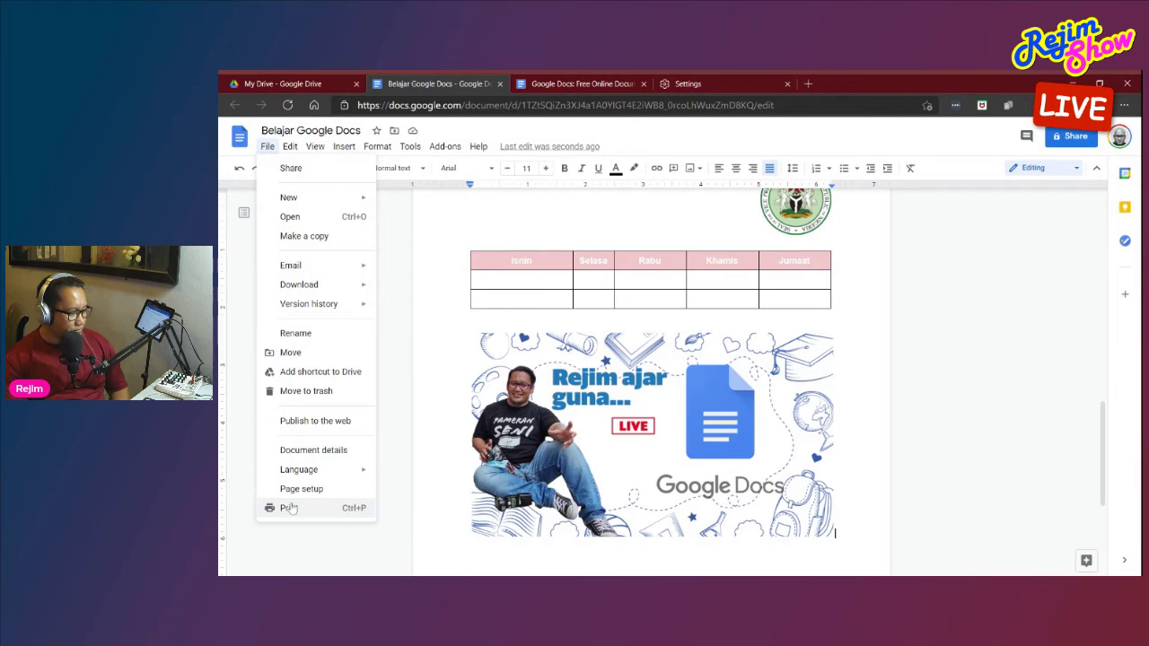
click(315, 147)
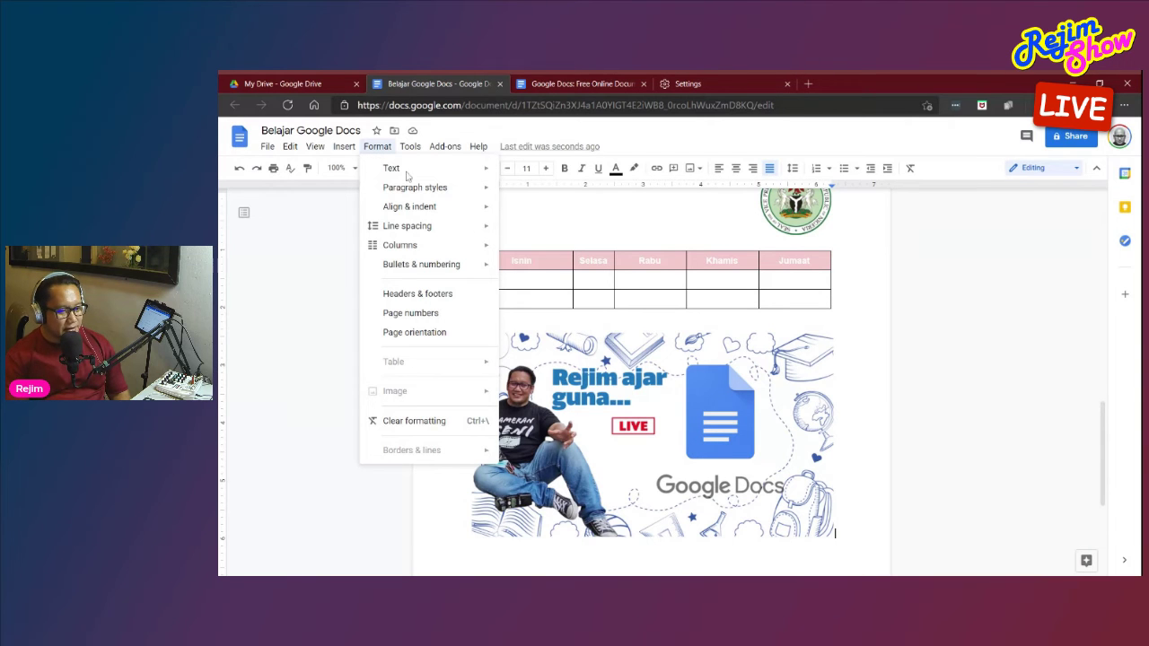
Examine the document's Editing, Suggesting and Viewing mode choices
click(1102, 178)
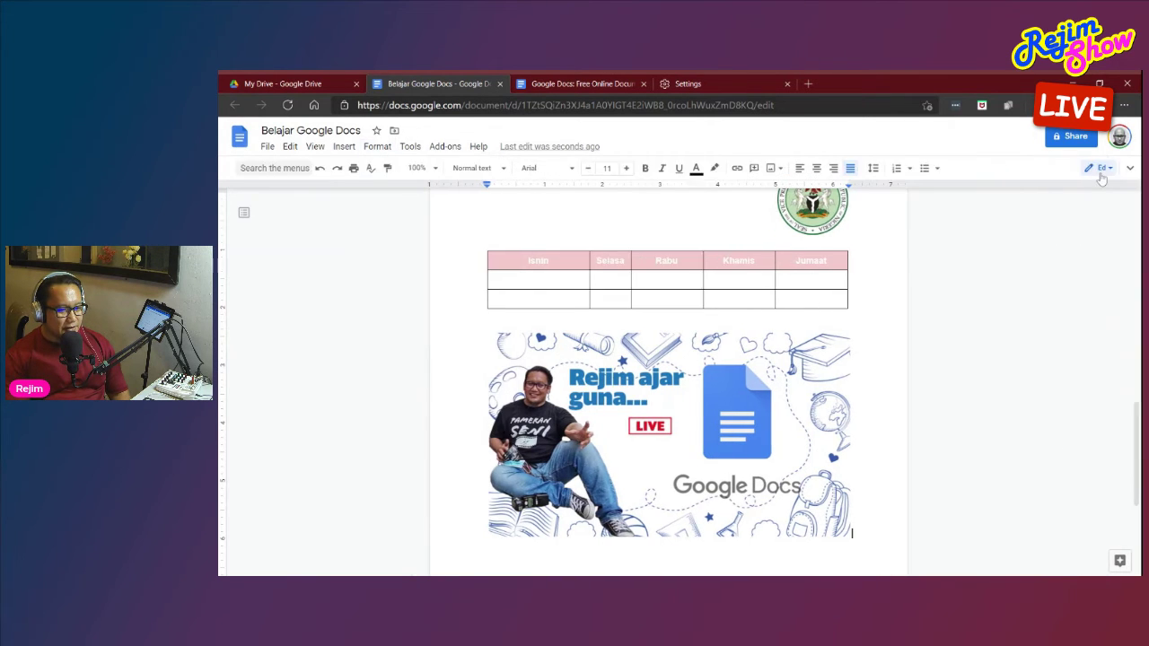
click(1129, 132)
click(1076, 169)
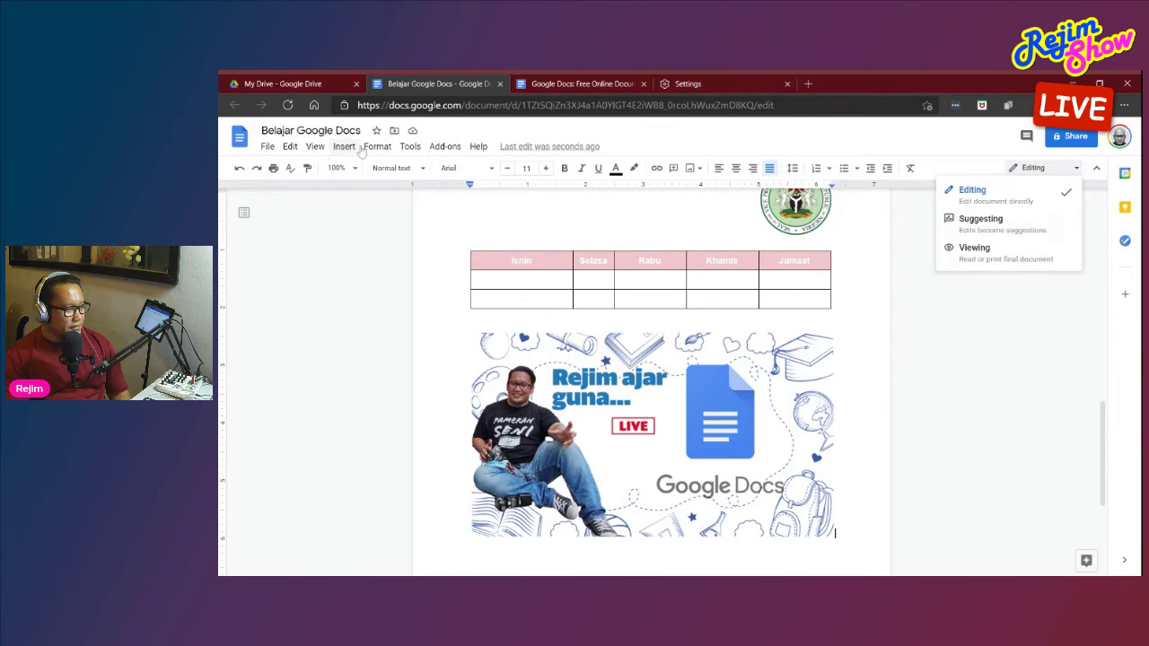
click(315, 147)
mouse_move(339, 186)
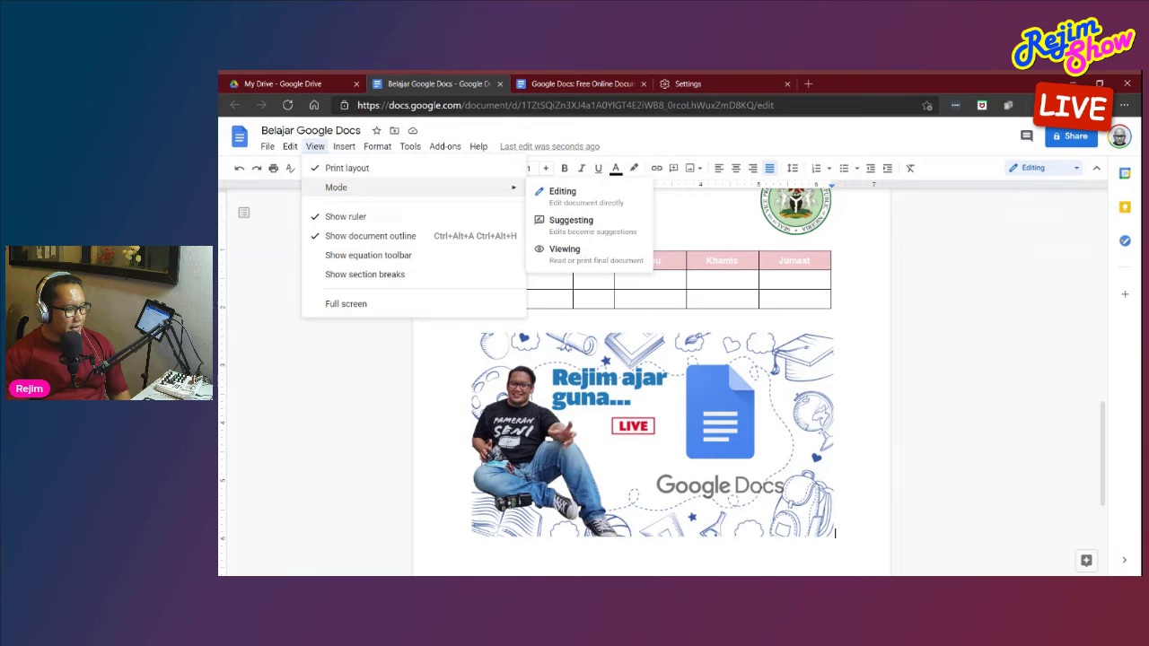
mouse_move(342, 151)
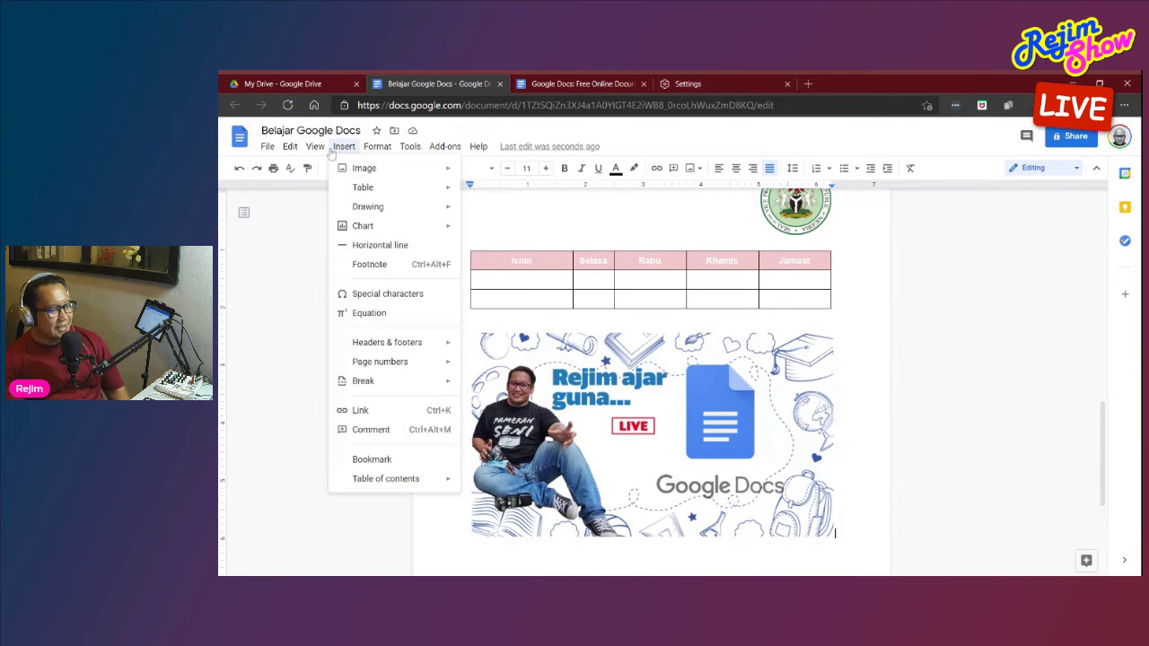
mouse_move(296, 153)
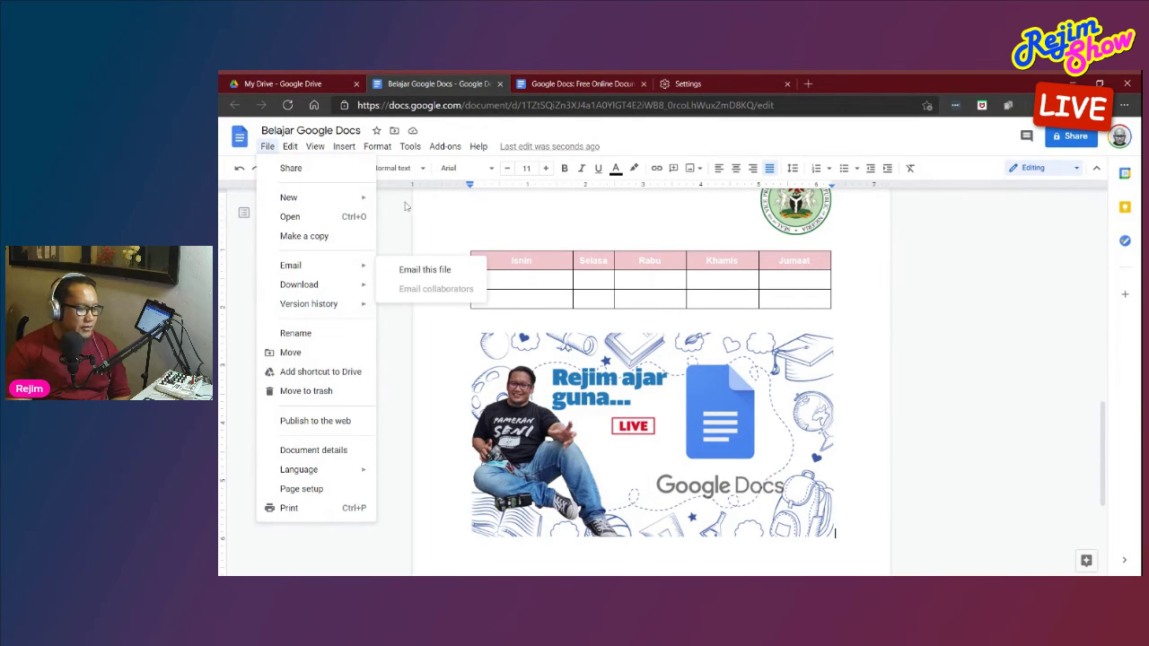
mouse_move(474, 153)
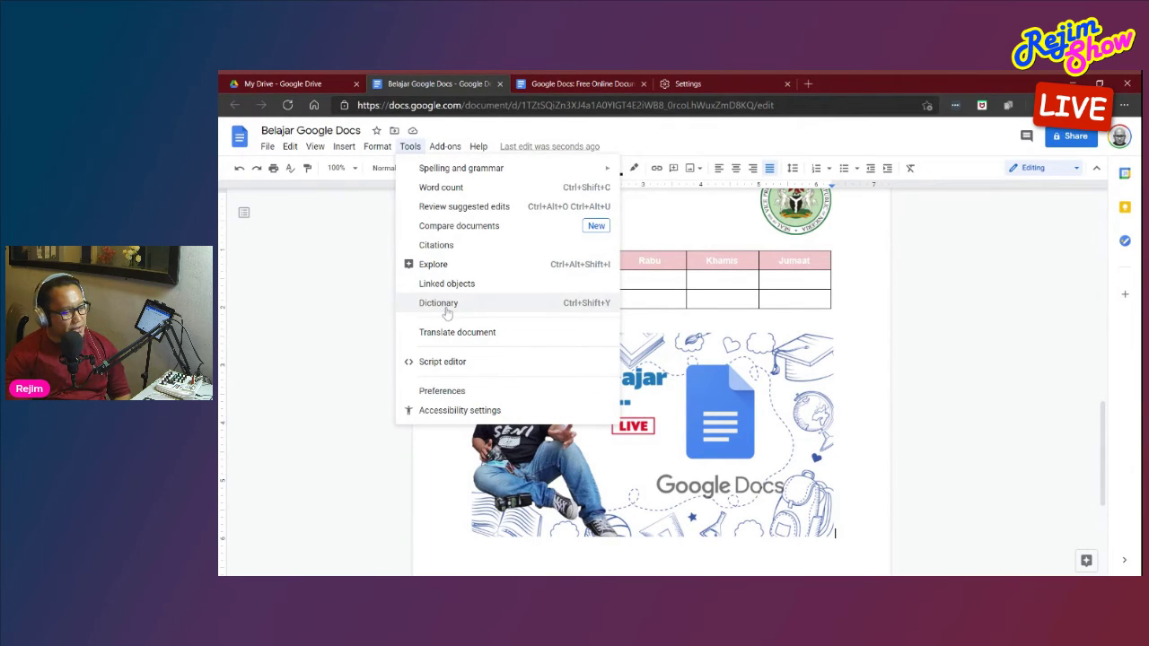
mouse_move(379, 154)
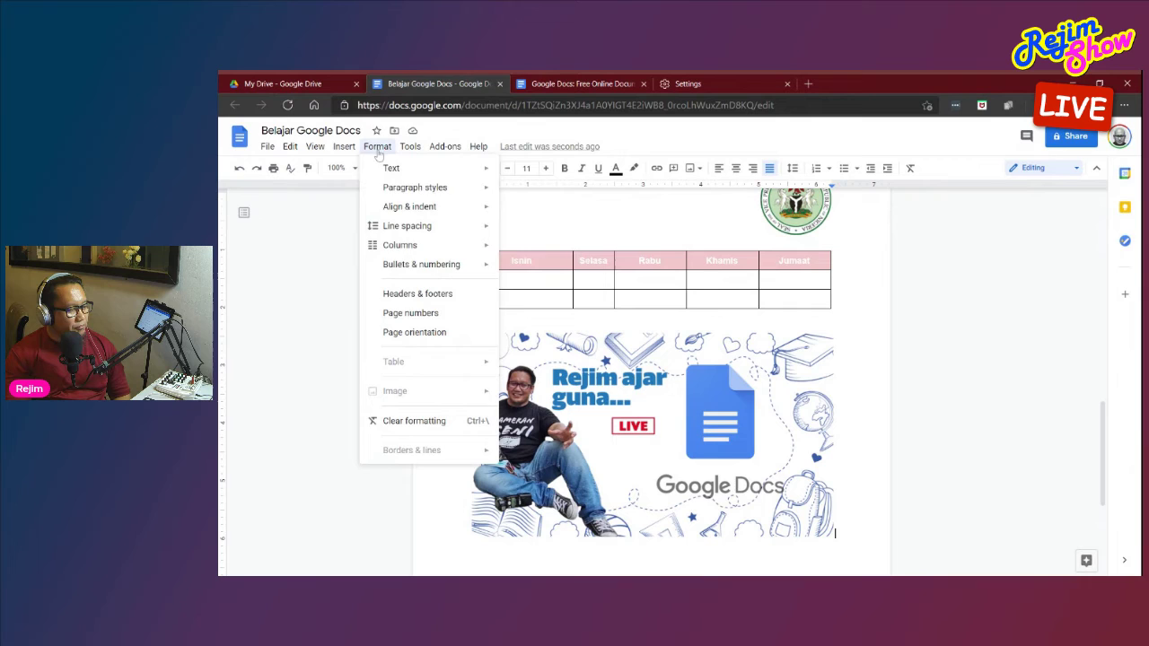
mouse_move(425, 255)
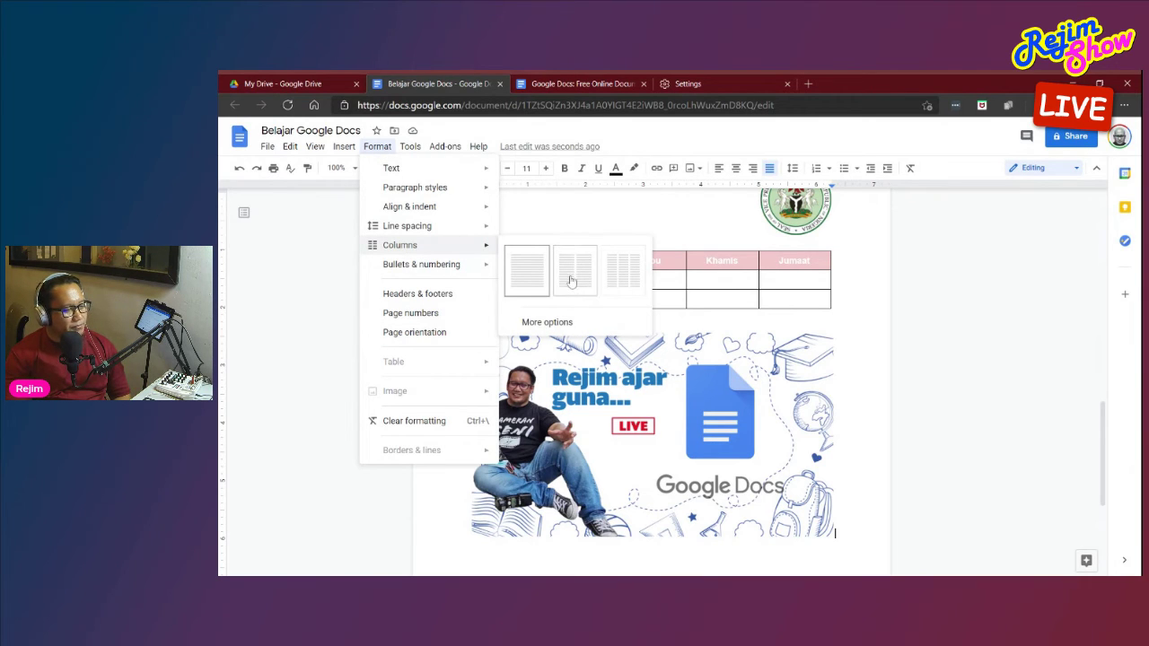
mouse_move(443, 231)
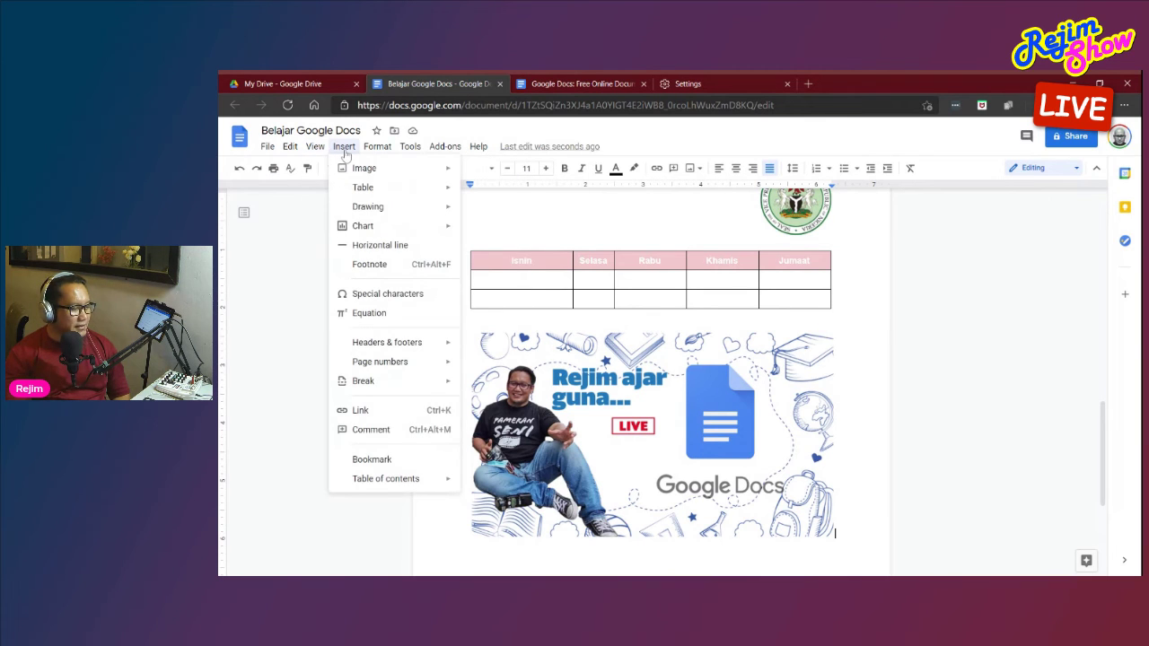
mouse_move(366, 209)
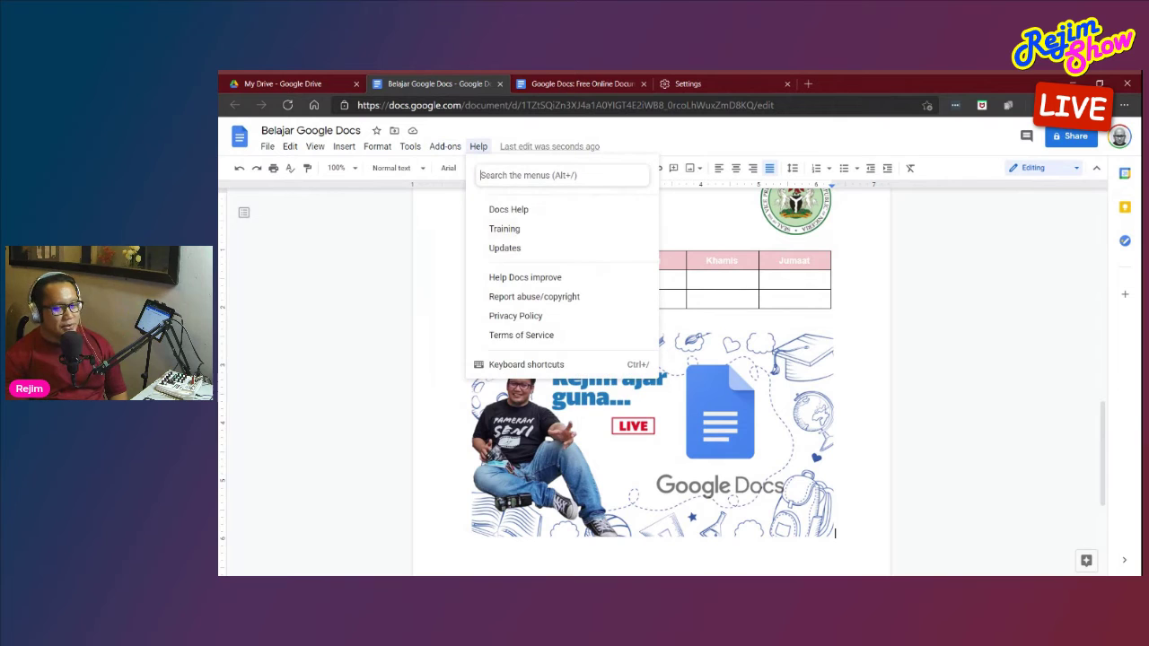
click(1033, 308)
scroll(909, 389, up, 15)
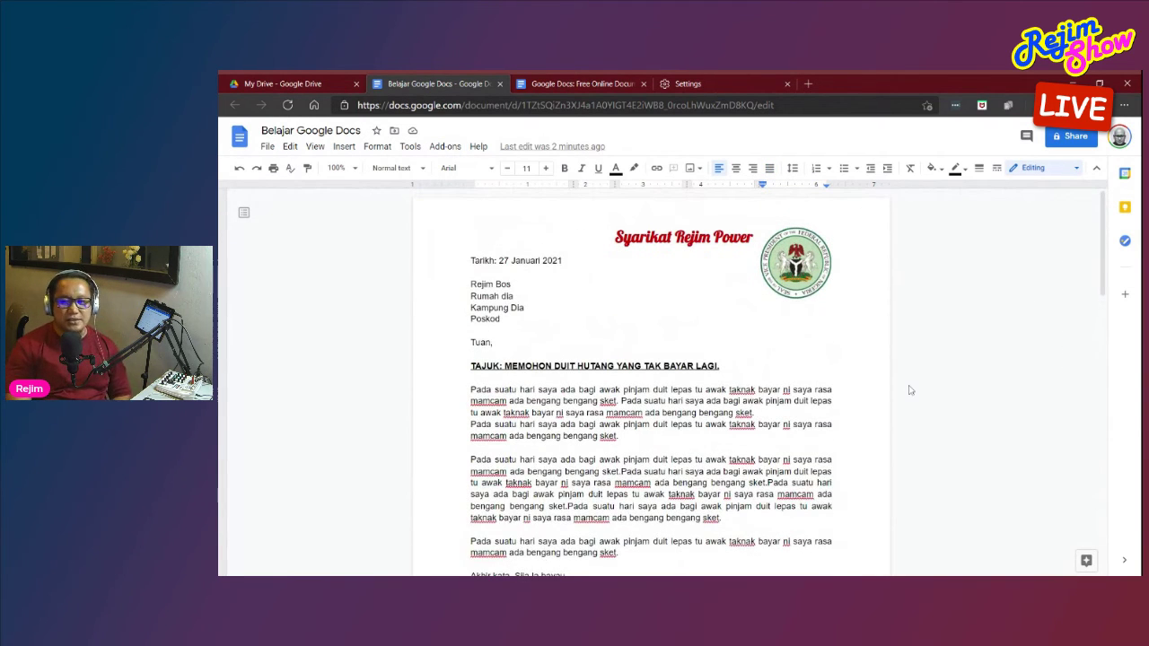
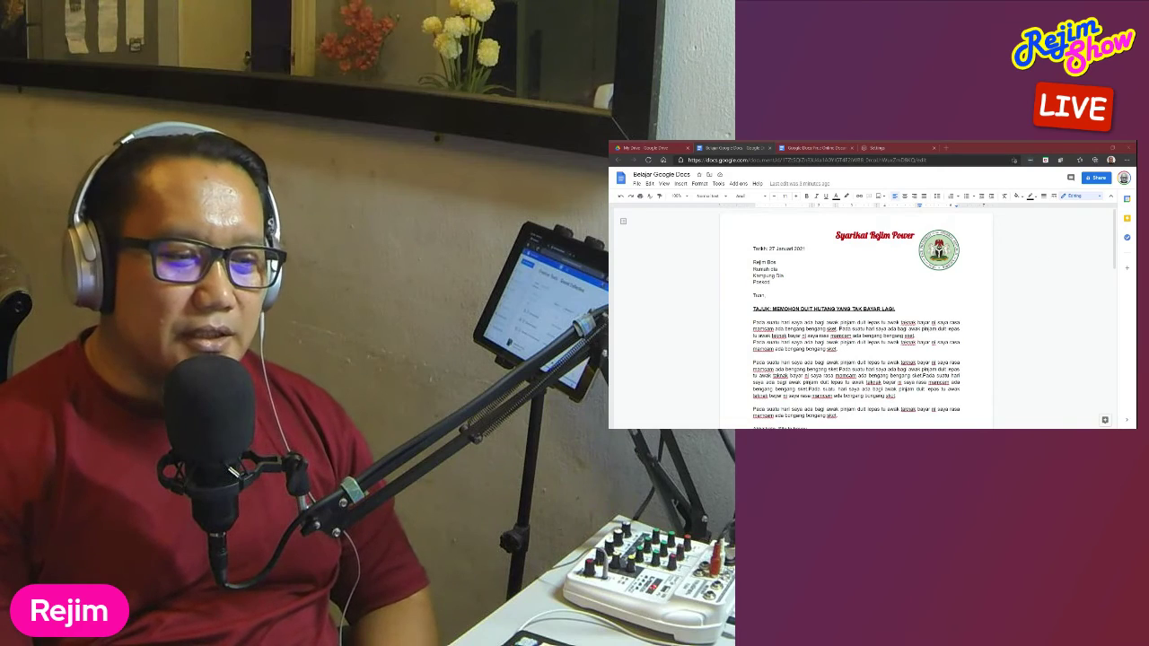
click(1060, 270)
scroll(1058, 281, down, 3)
scroll(1059, 282, up, 3)
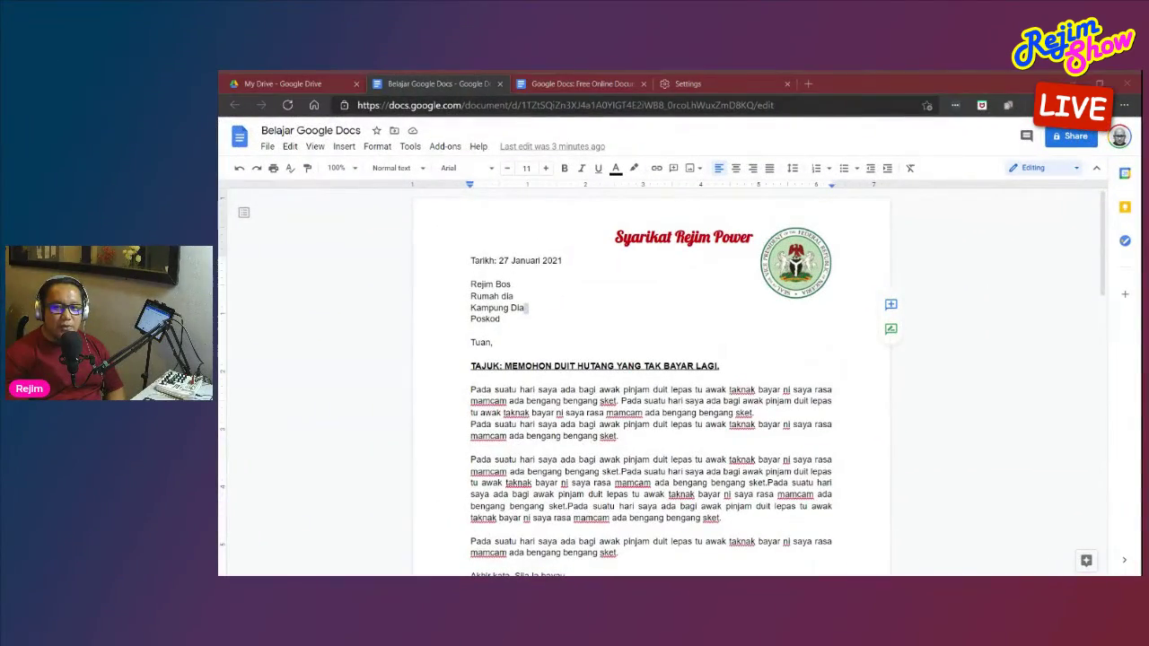
Try to share the document with a suggested contact as Editor, reviewing the available roles and the message field
click(1074, 139)
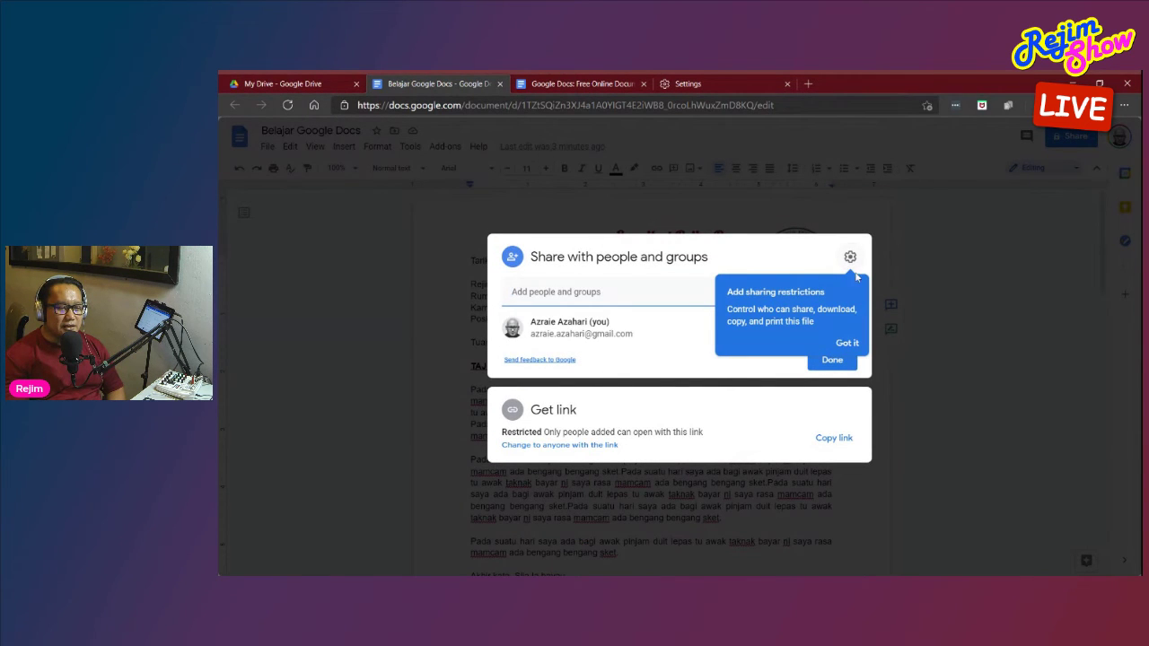
click(848, 343)
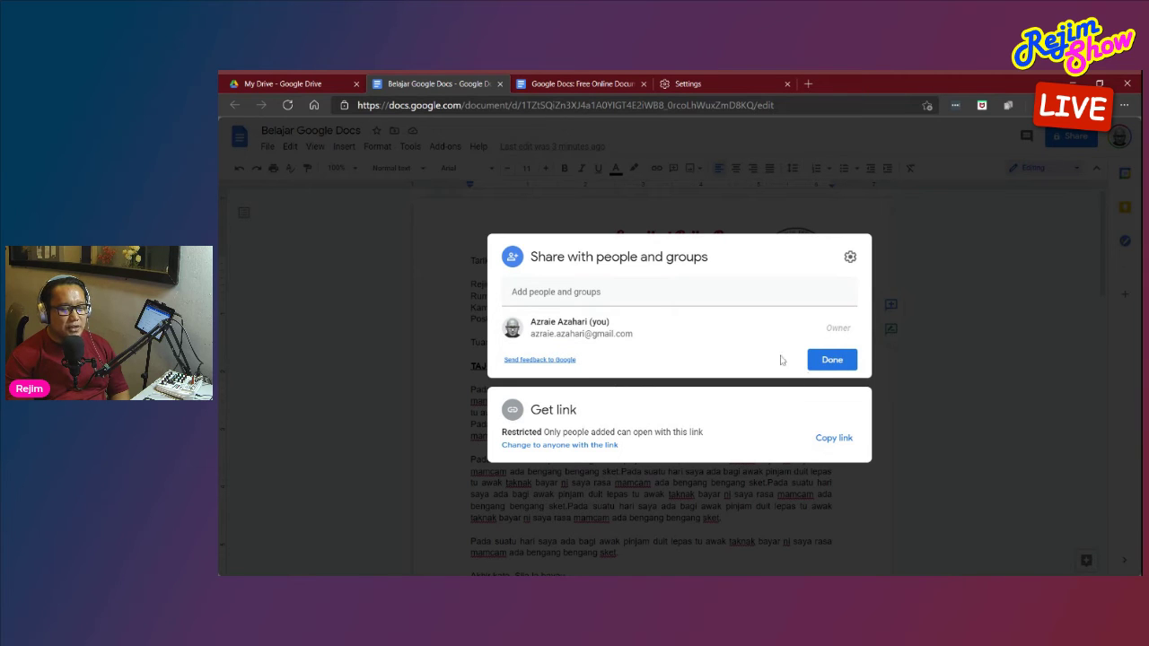
click(669, 292)
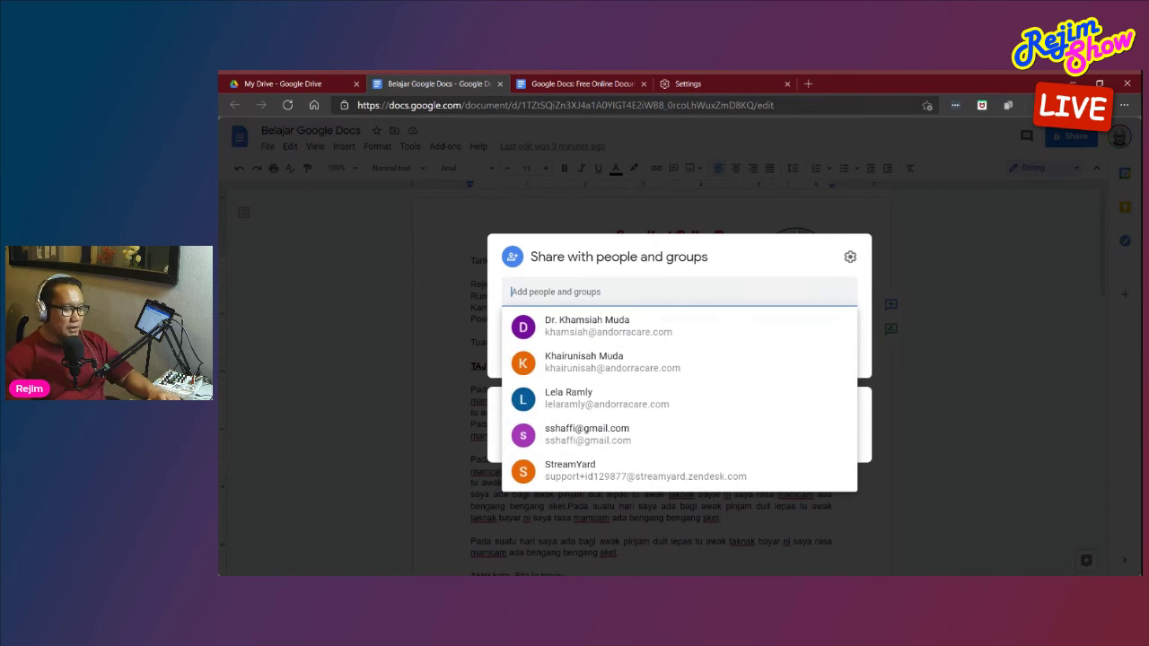
click(604, 440)
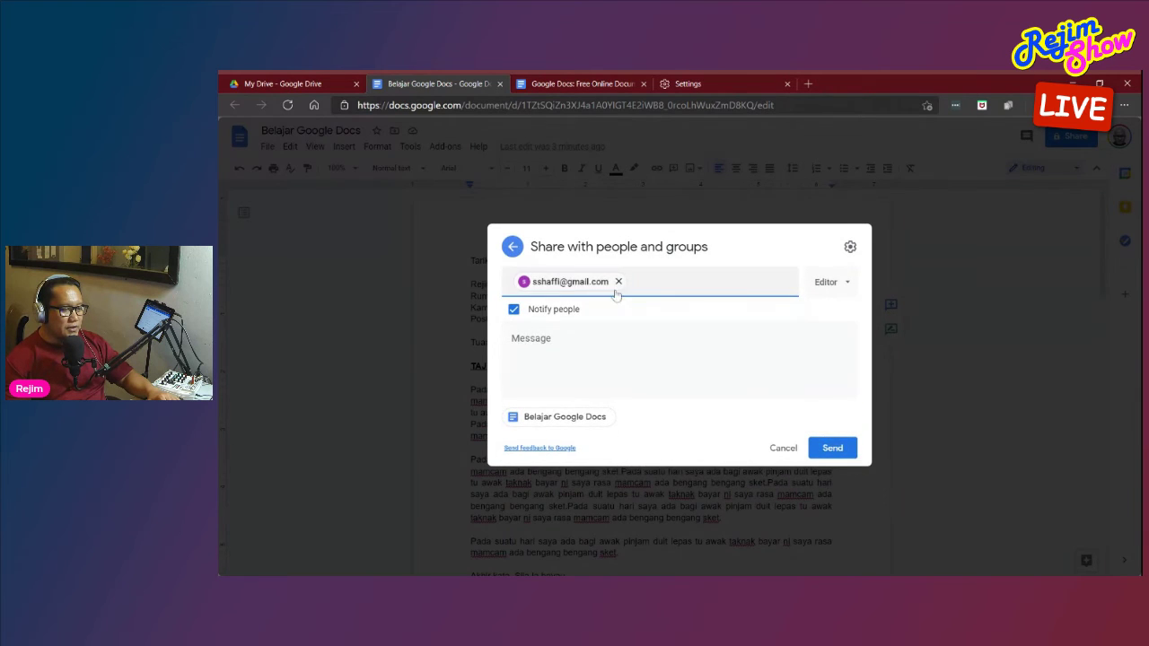
click(849, 289)
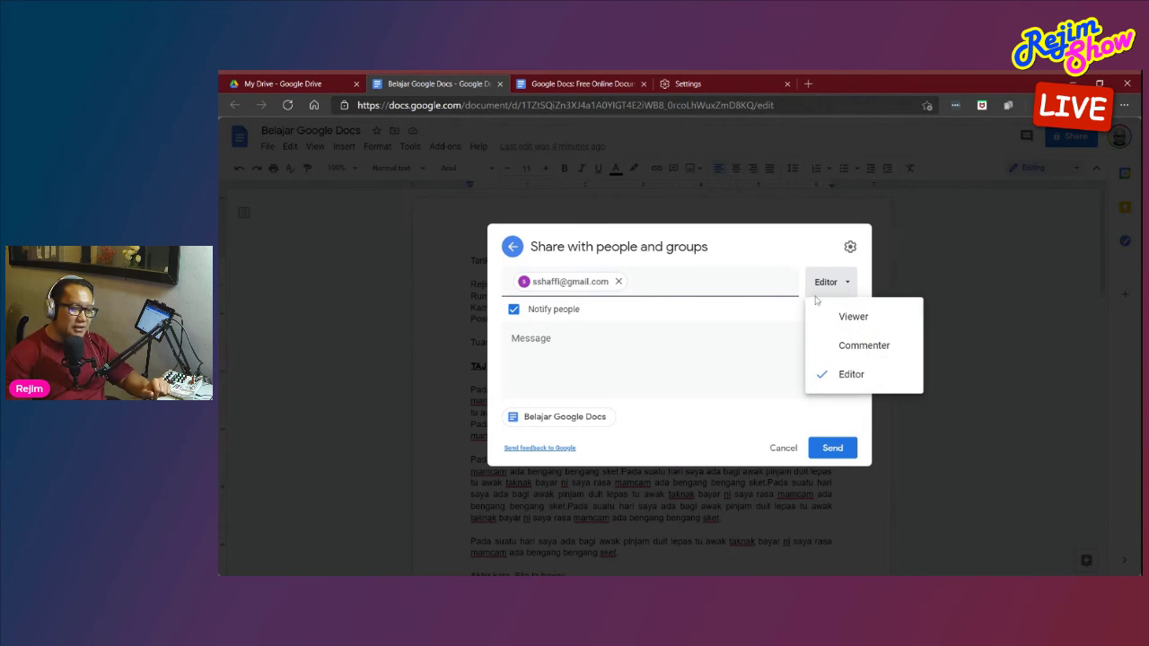
click(539, 346)
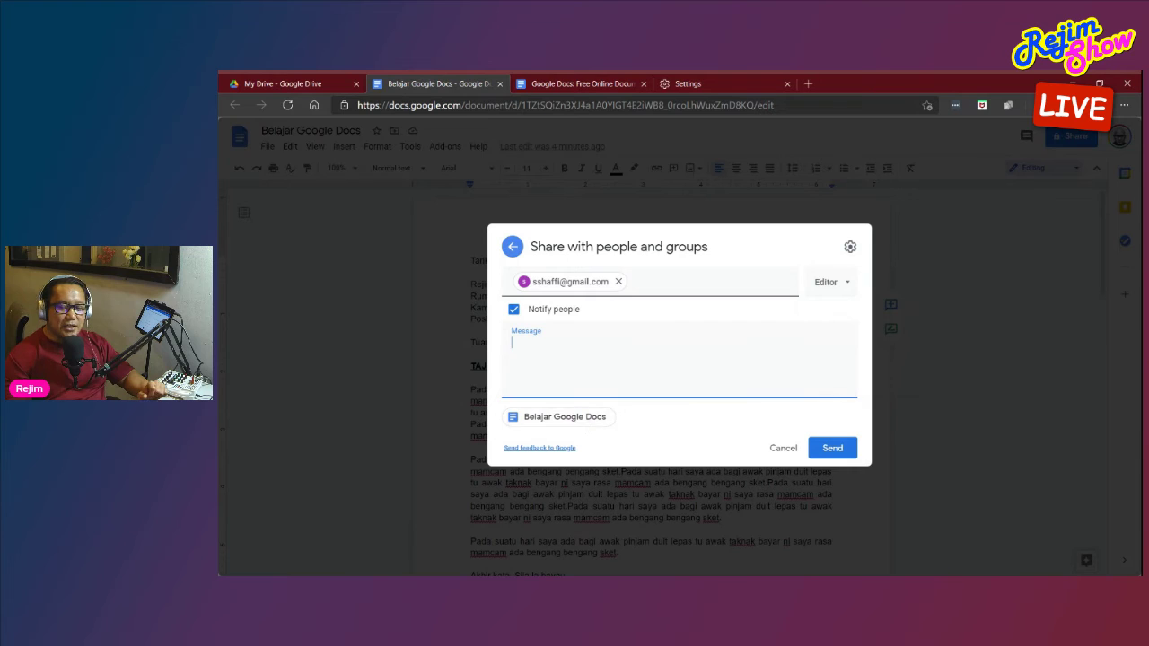
click(817, 448)
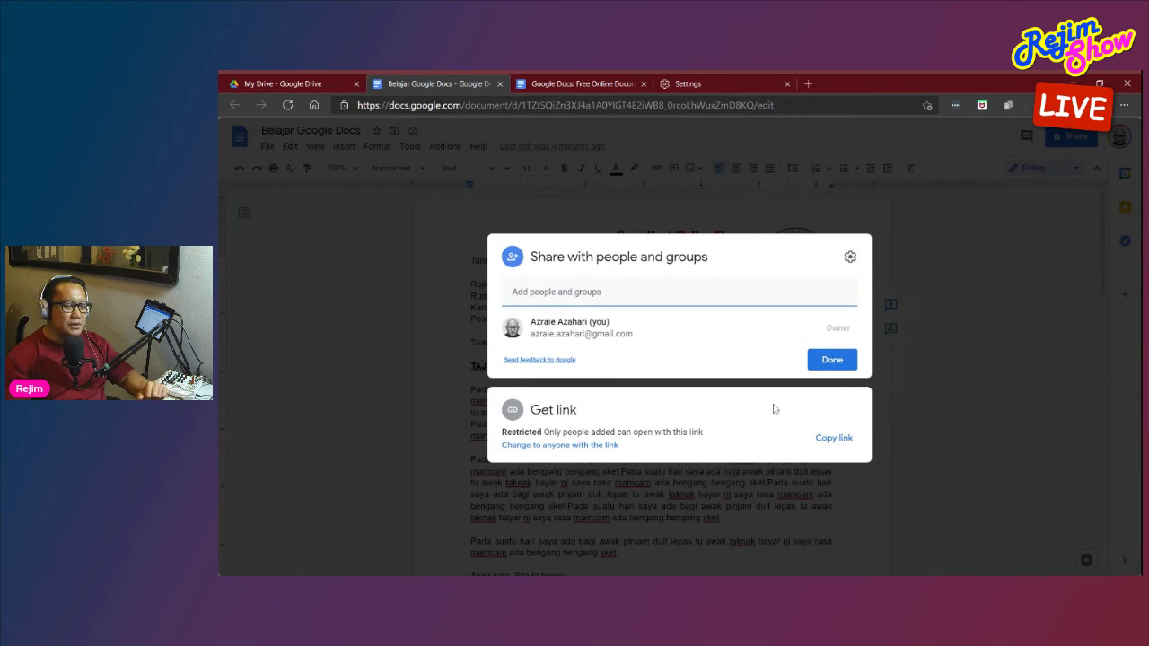
click(832, 359)
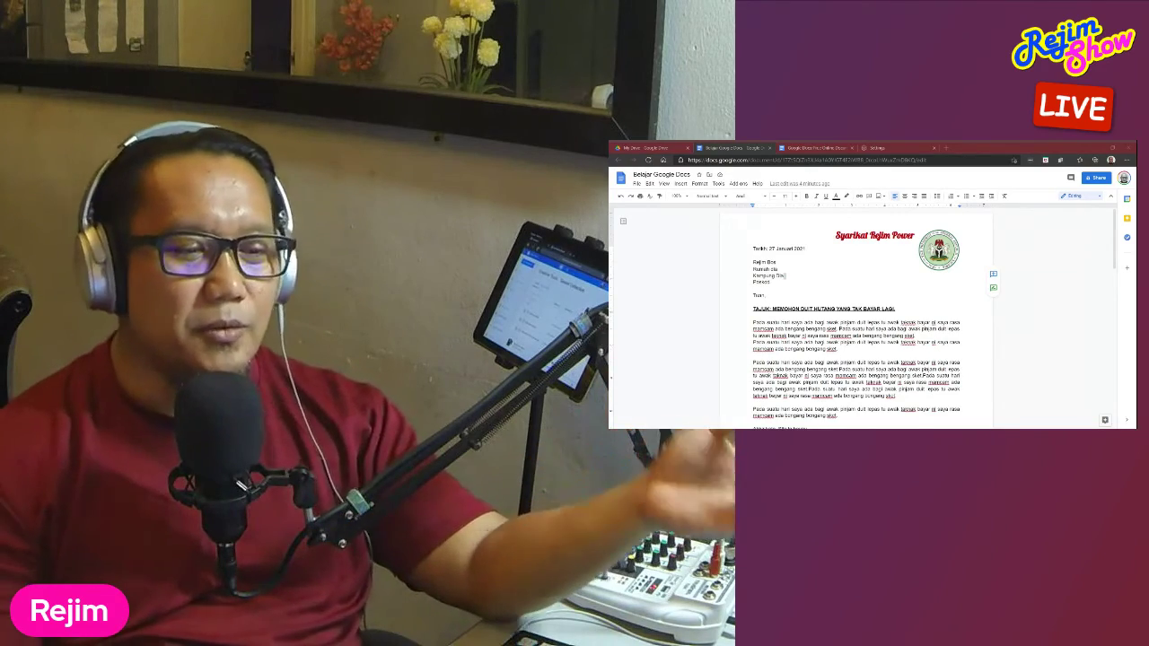
click(700, 184)
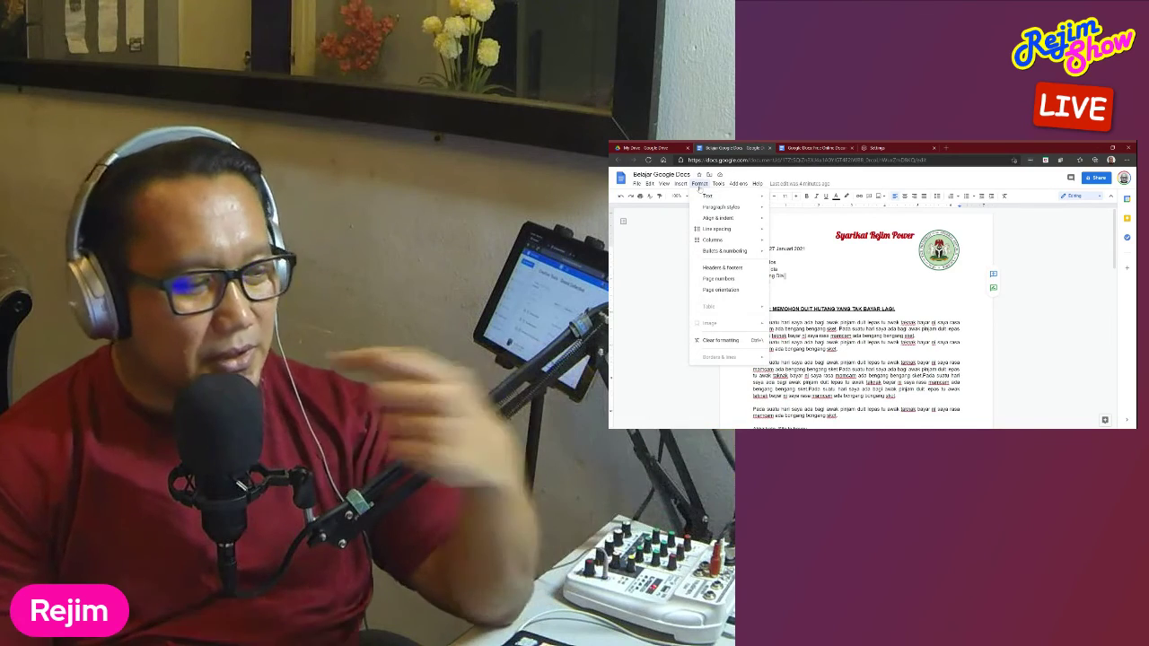
mouse_move(718, 186)
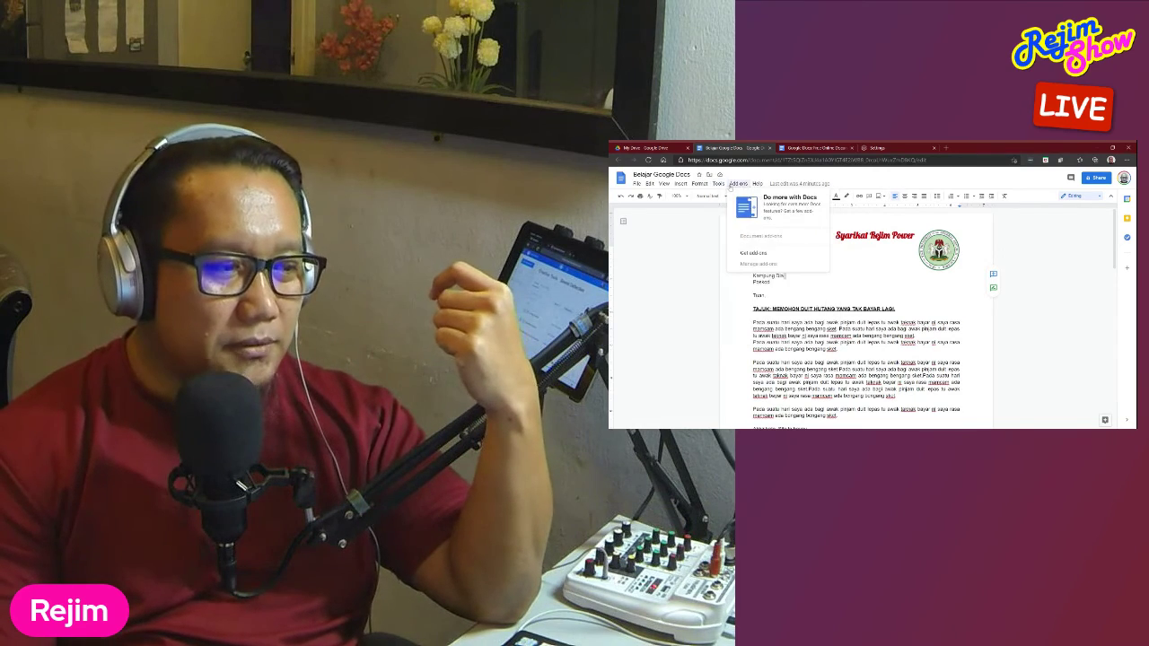
key(Escape)
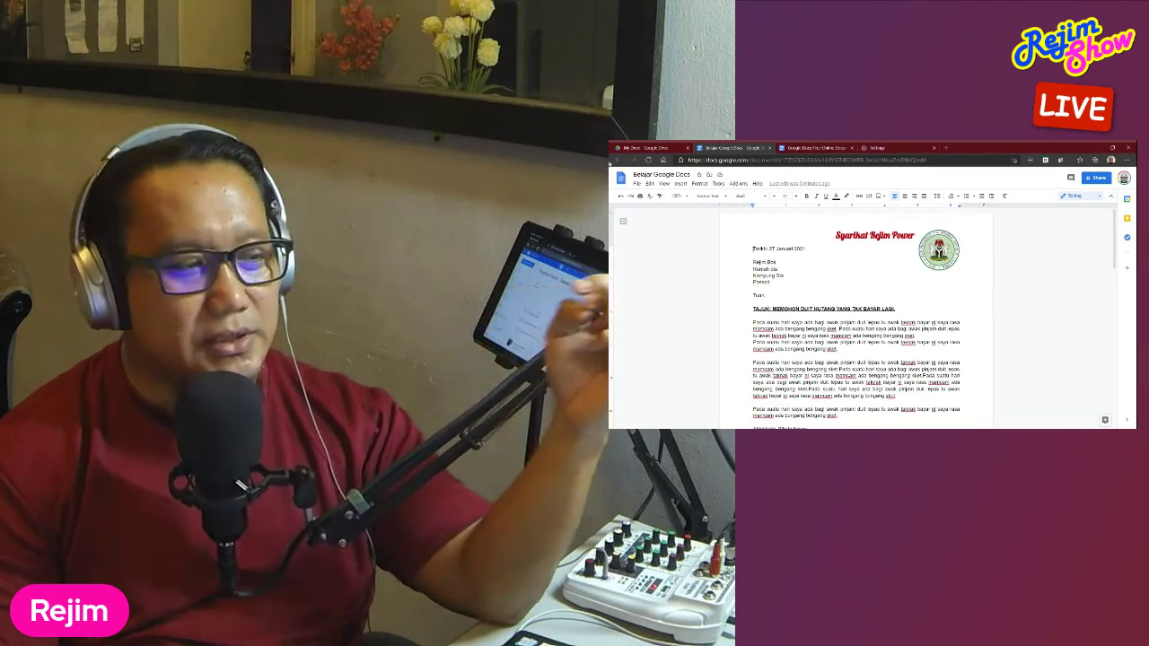
Switch to Google Drive and look through the folders and files in My Drive
click(645, 148)
scroll(754, 293, down, 10)
scroll(771, 289, down, 5)
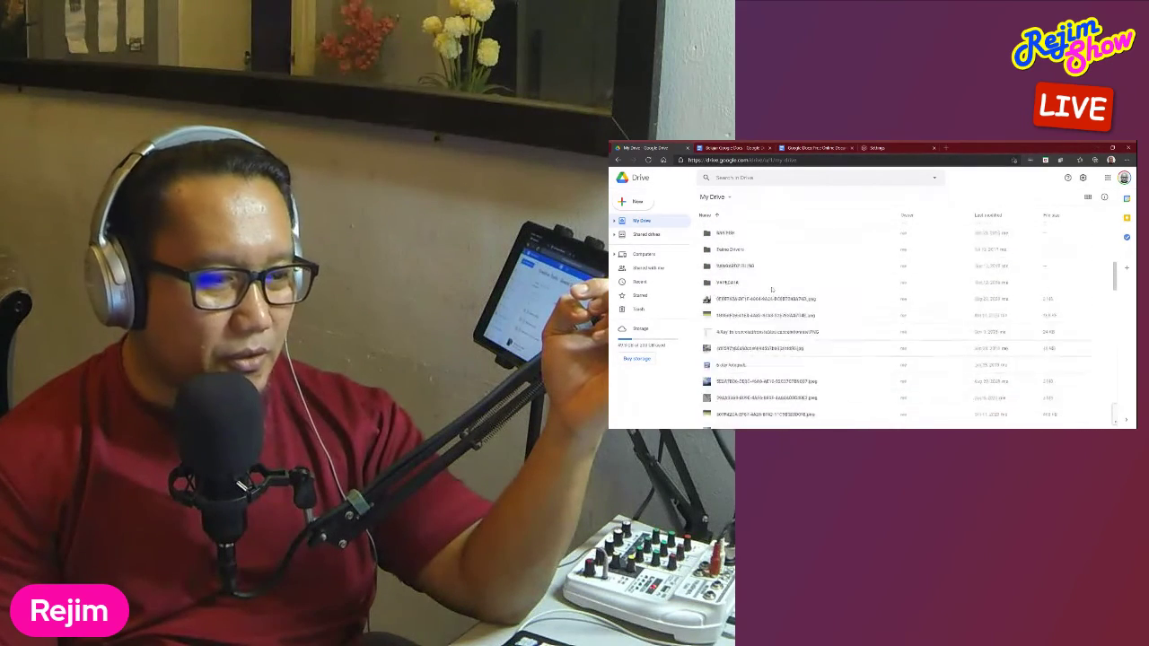
scroll(772, 289, up, 1)
scroll(771, 289, up, 1)
scroll(772, 289, up, 4)
scroll(772, 289, up, 5)
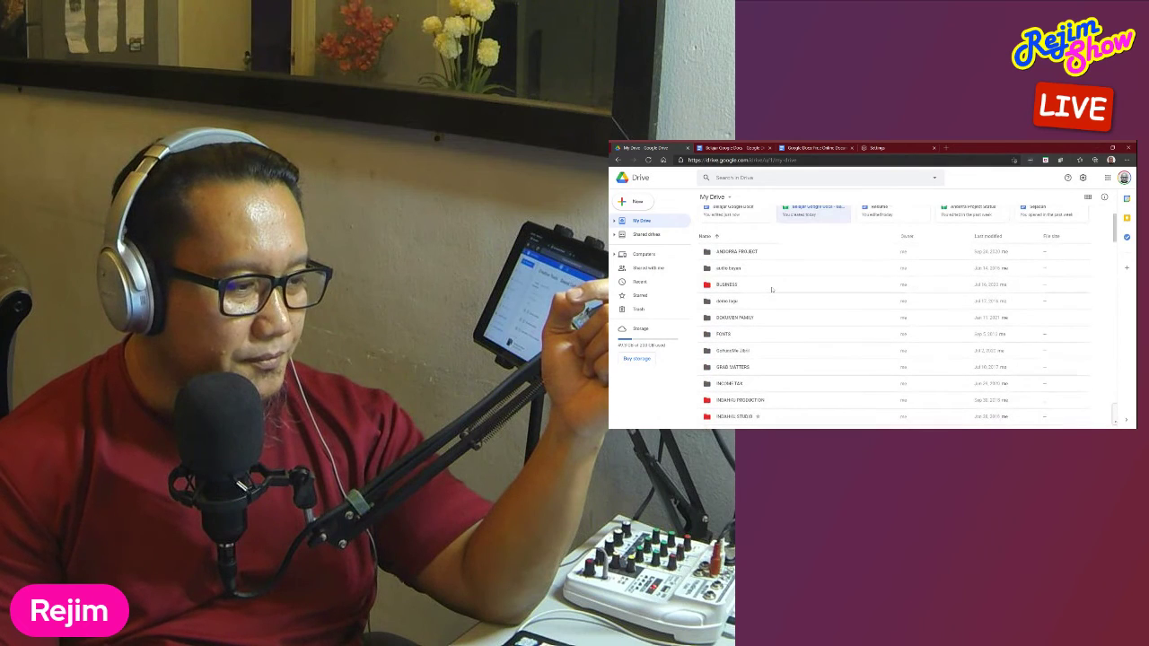
Open the Template Quote spreadsheet in the Quotation folder under BUSINESS and Personal Account
double_click(771, 286)
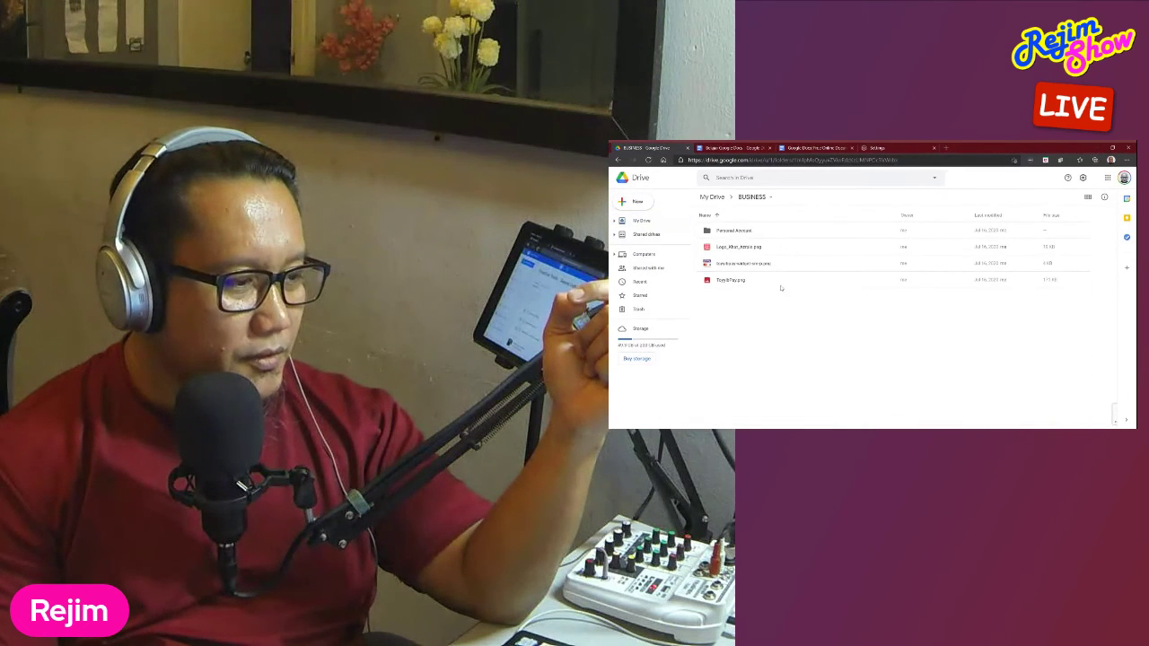
double_click(738, 230)
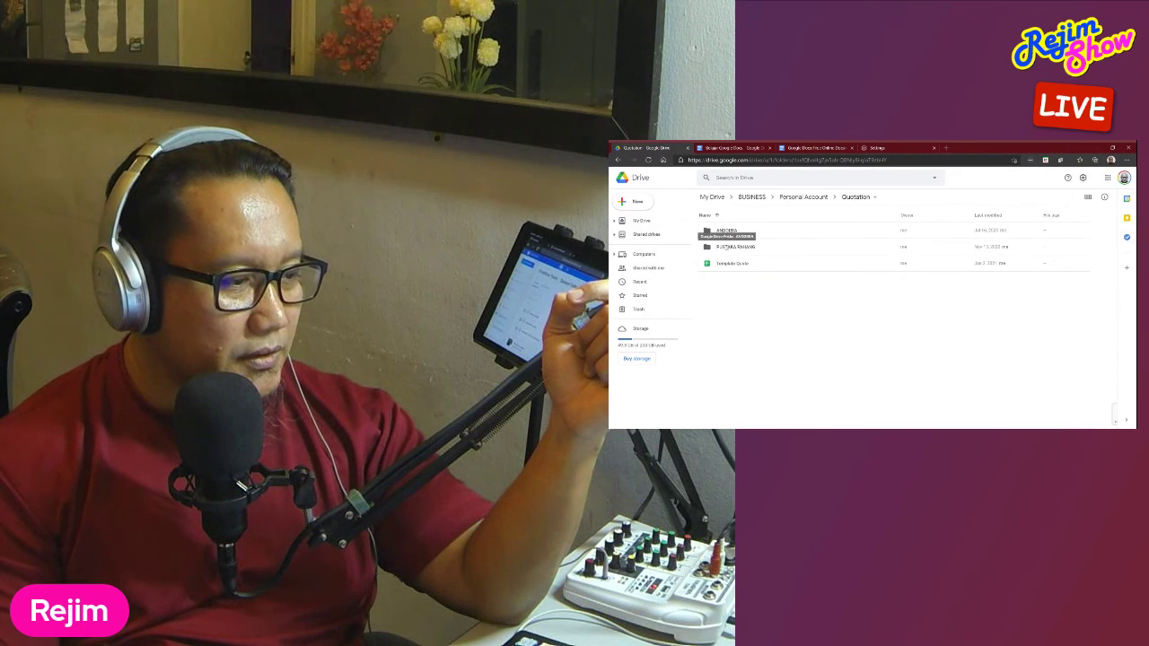
click(728, 264)
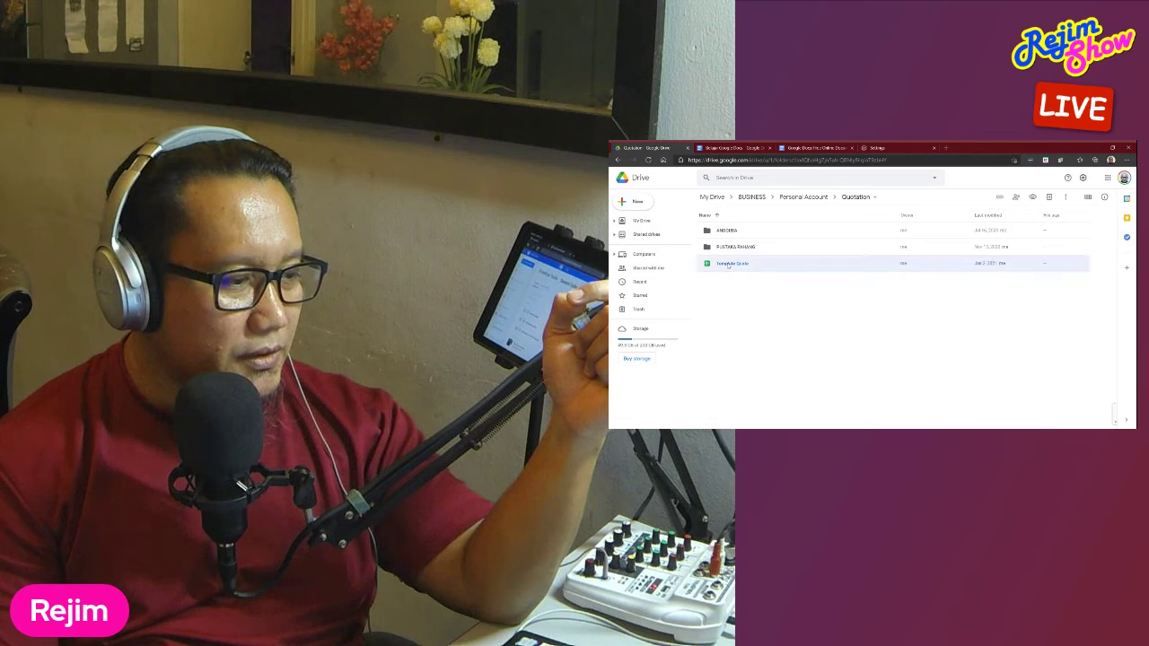
double_click(728, 263)
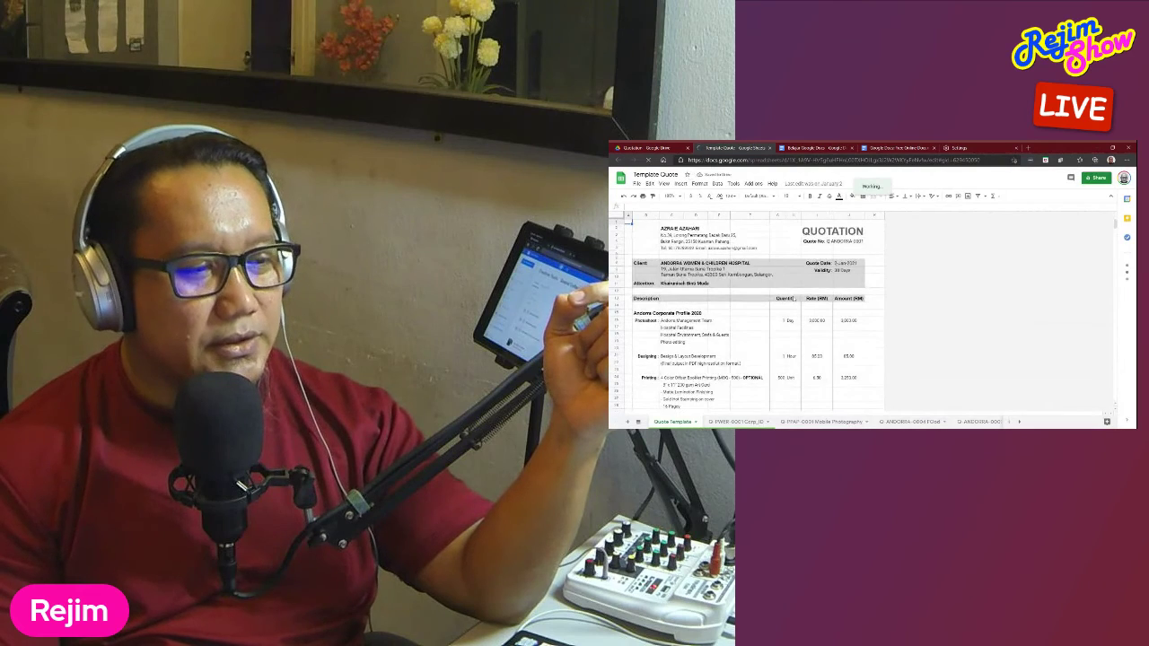
Review the quotation template from its header to the terms of service, close it and return to the Belajar Google Docs document
scroll(792, 299, down, 8)
scroll(793, 299, up, 8)
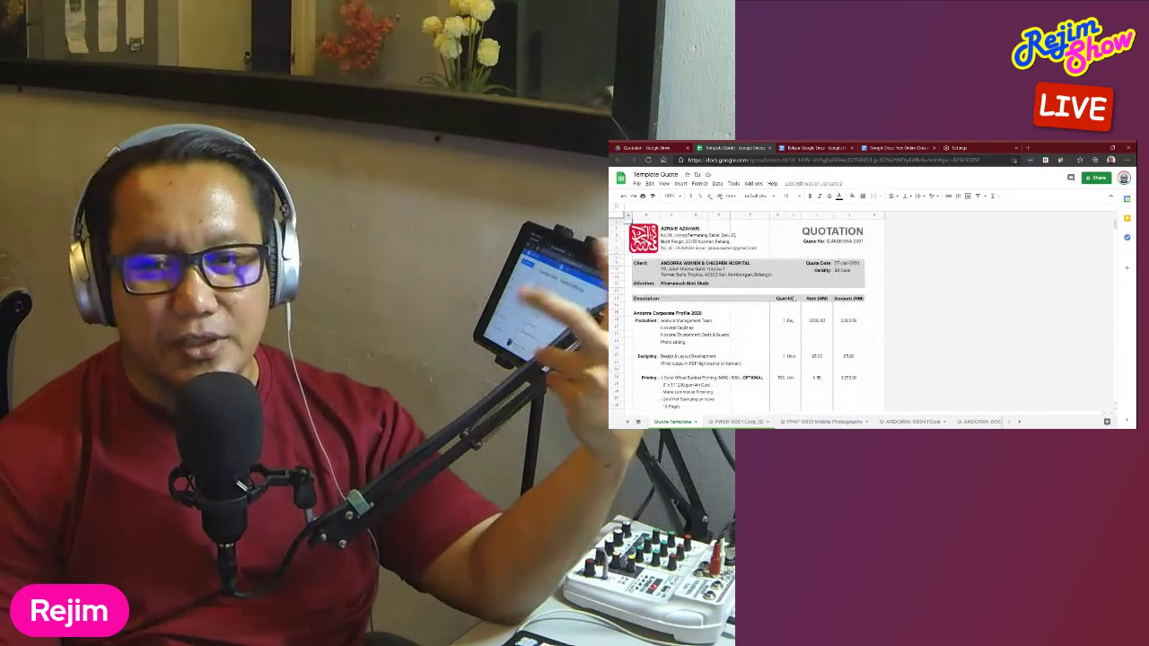
scroll(794, 299, down, 8)
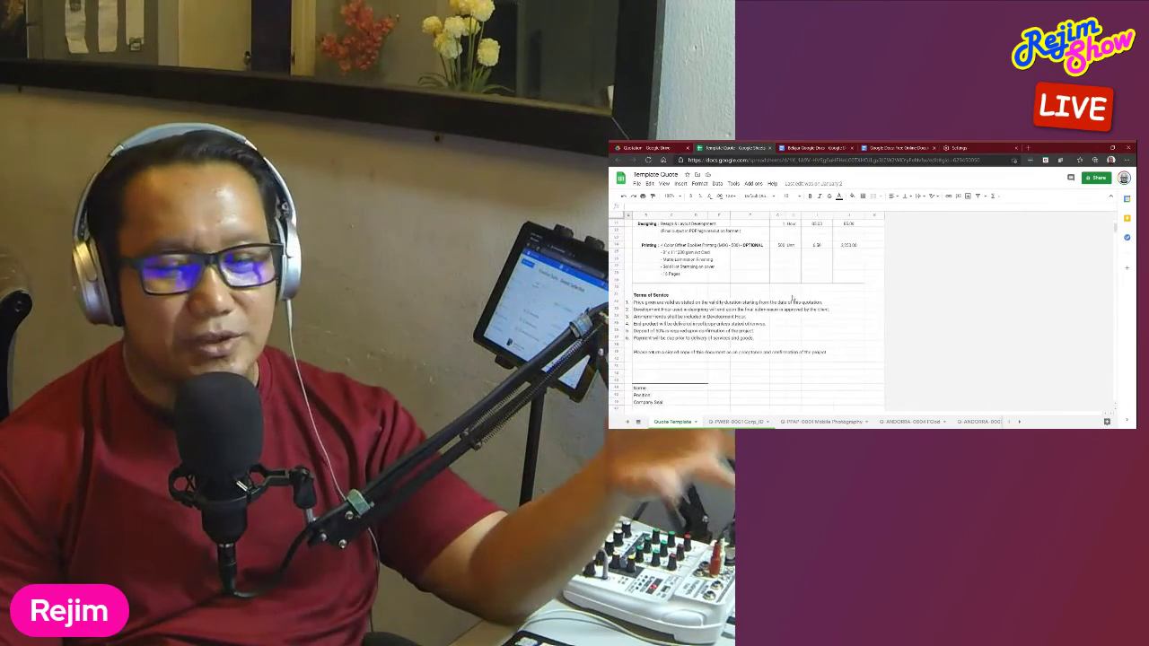
scroll(793, 298, up, 8)
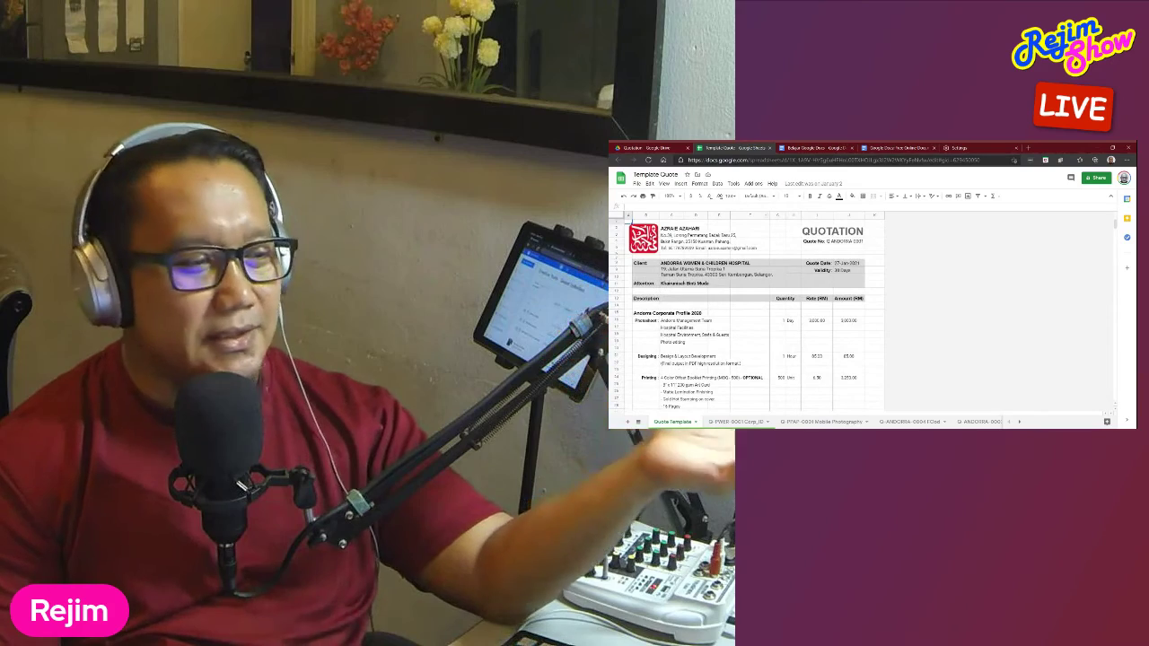
key(ctrl+w)
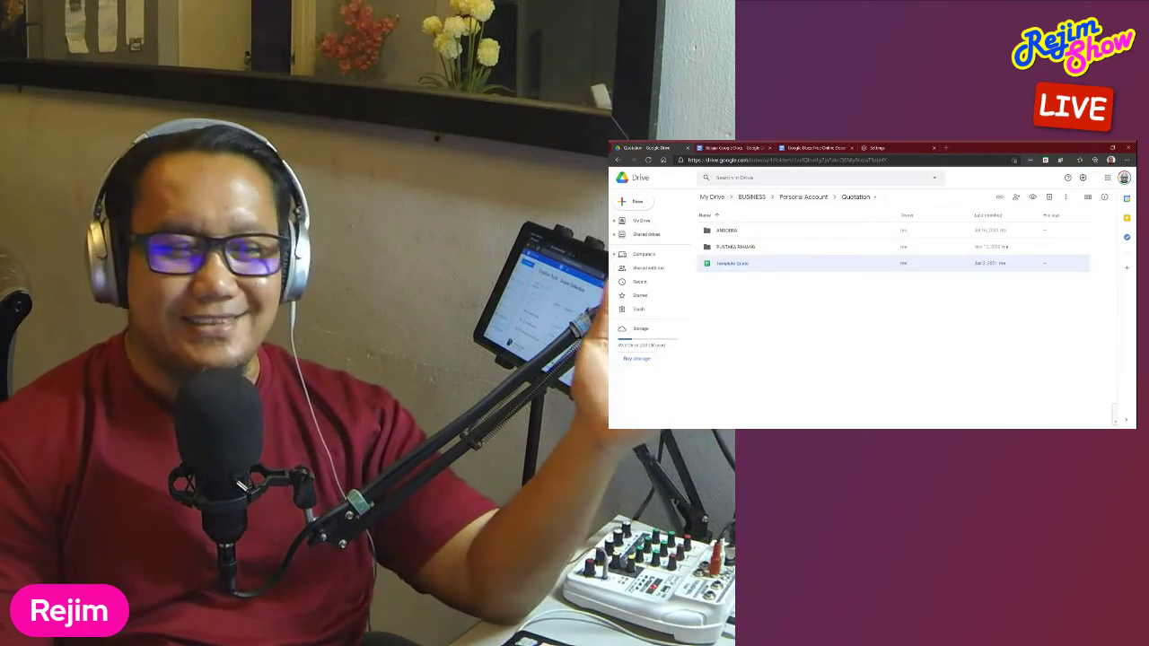
click(731, 148)
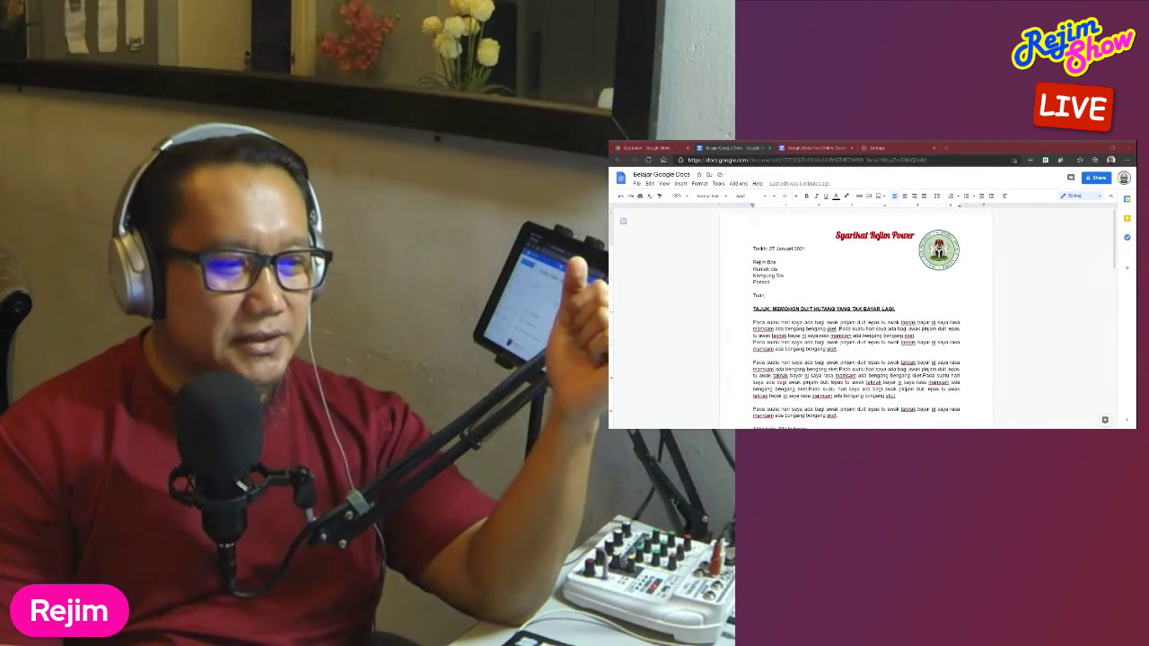
Switch to the Google Docs about page and examine its introduction, editing tools and template sections
click(835, 148)
scroll(988, 314, up, 15)
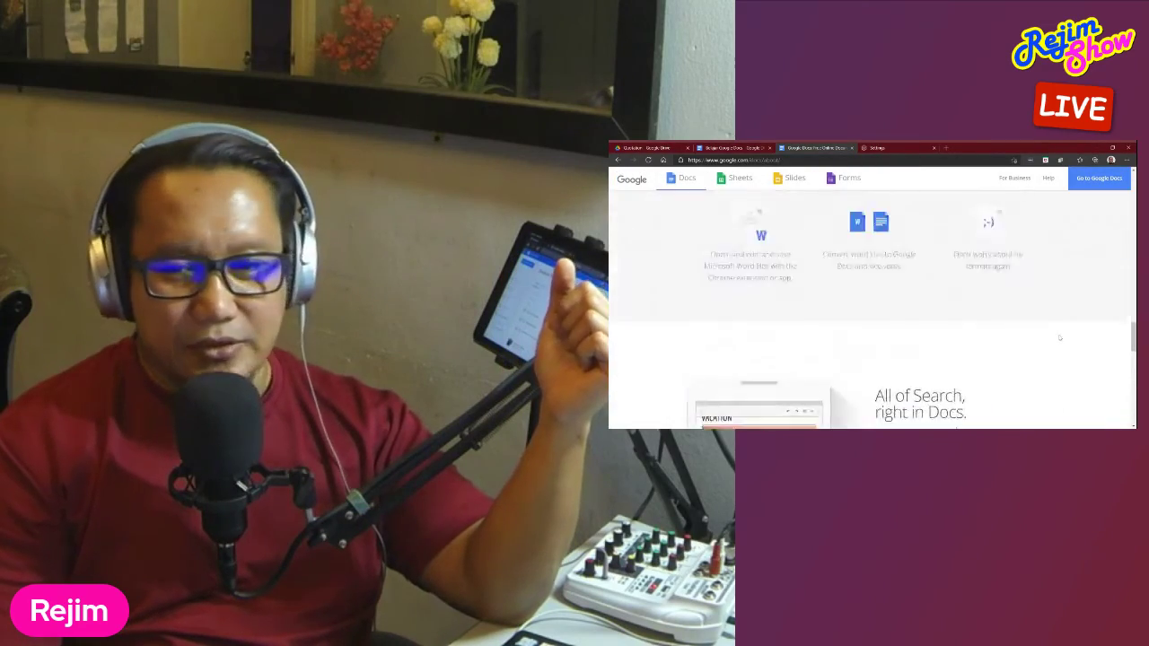
scroll(1059, 337, up, 10)
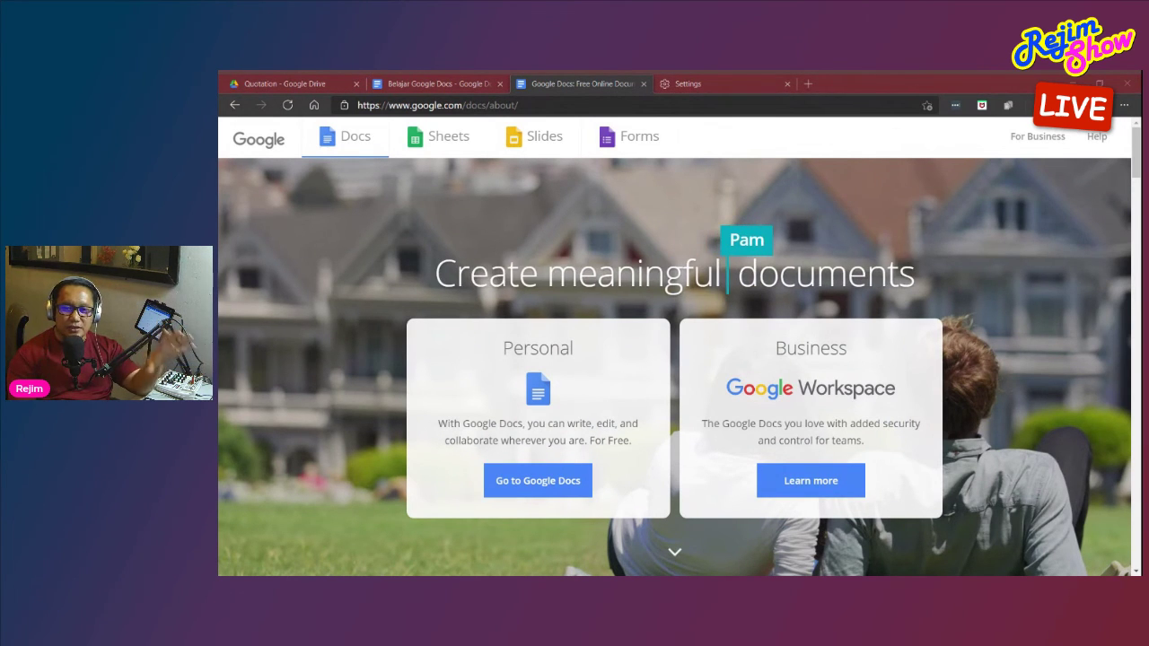
scroll(1082, 372, down, 6)
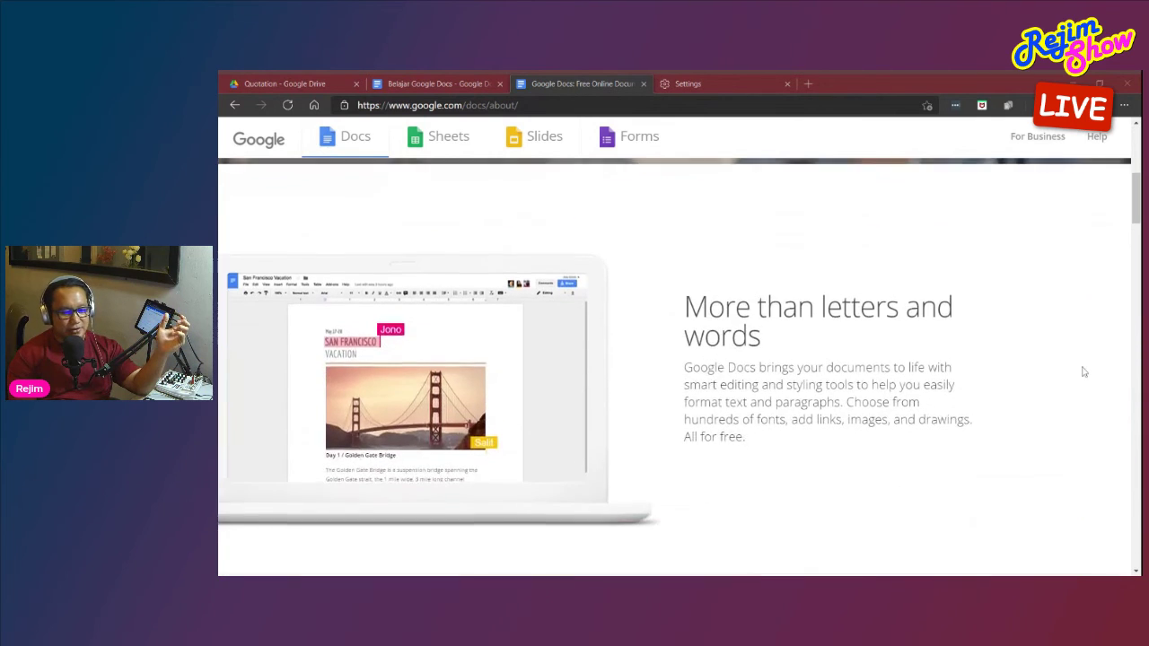
scroll(1083, 372, up, 1)
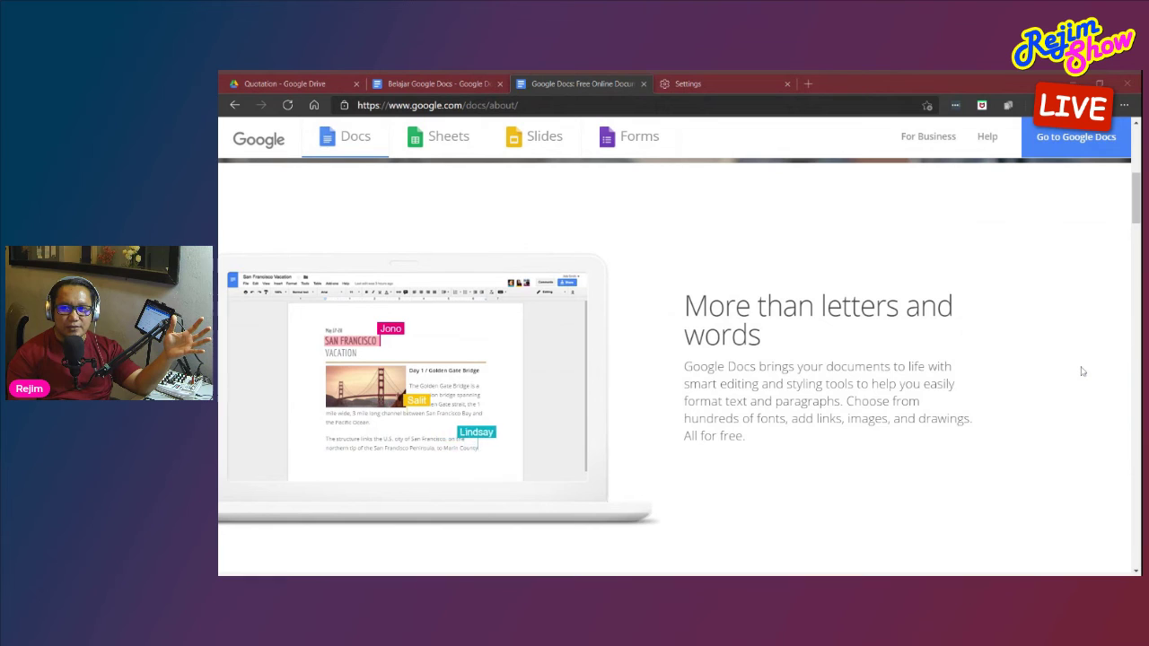
scroll(1082, 372, down, 4)
scroll(1081, 372, down, 1)
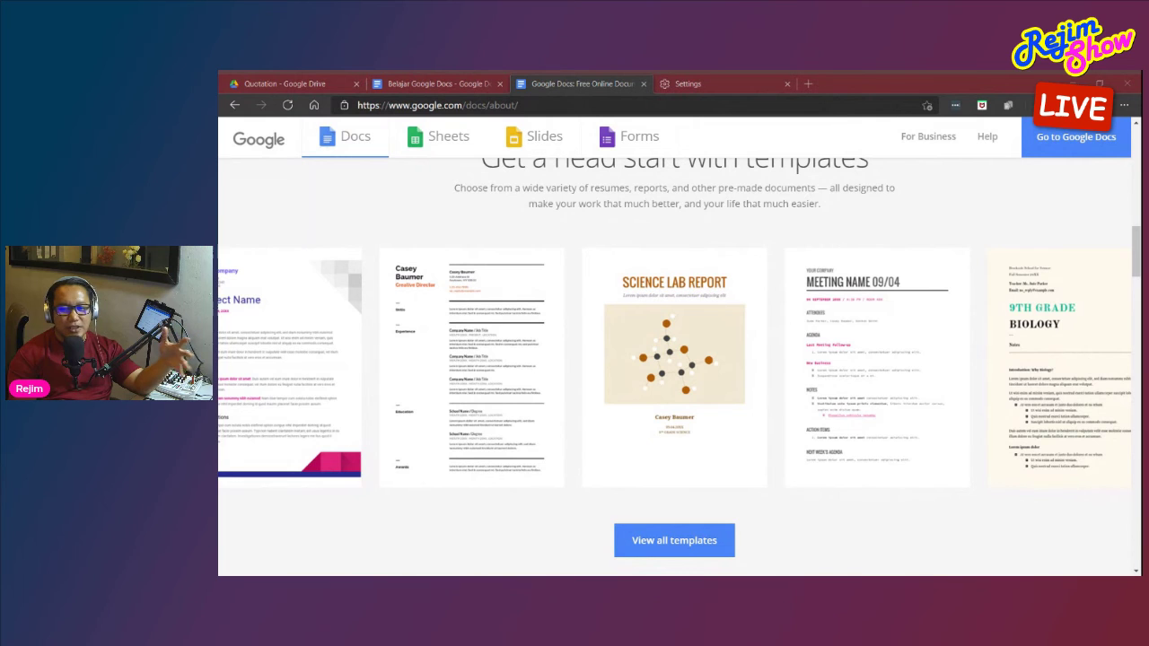
Examine the about page's mobile access, collaboration, autosave, Word compatibility and search sections, and return to the Belajar Google Docs document
scroll(1082, 372, down, 5)
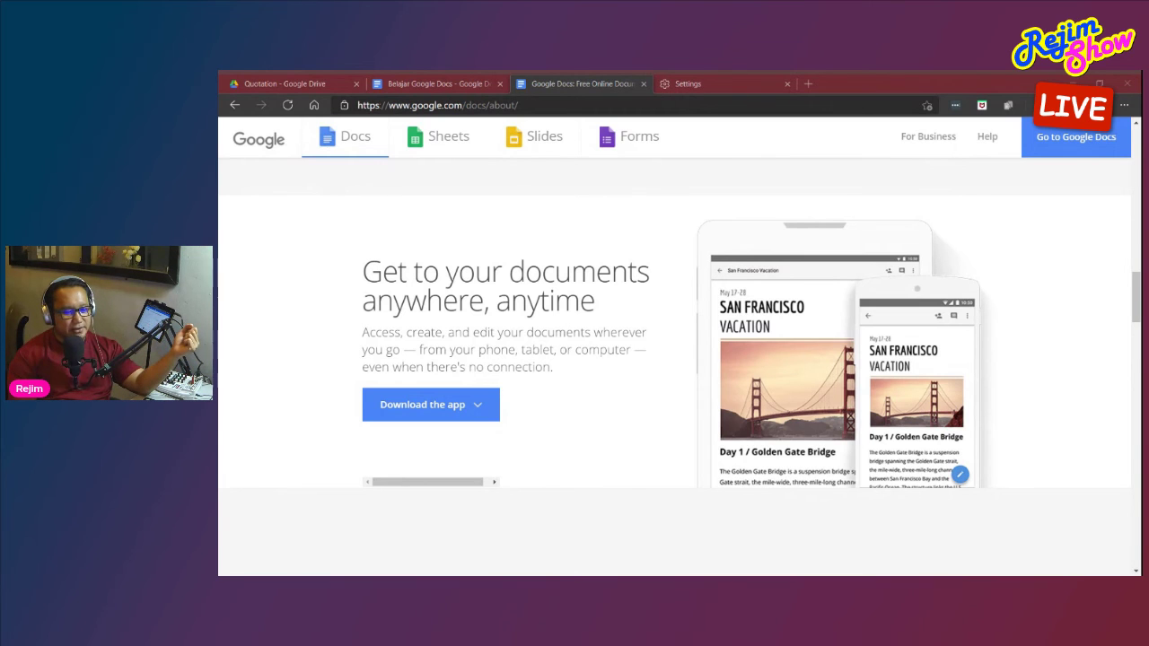
scroll(1083, 370, down, 4)
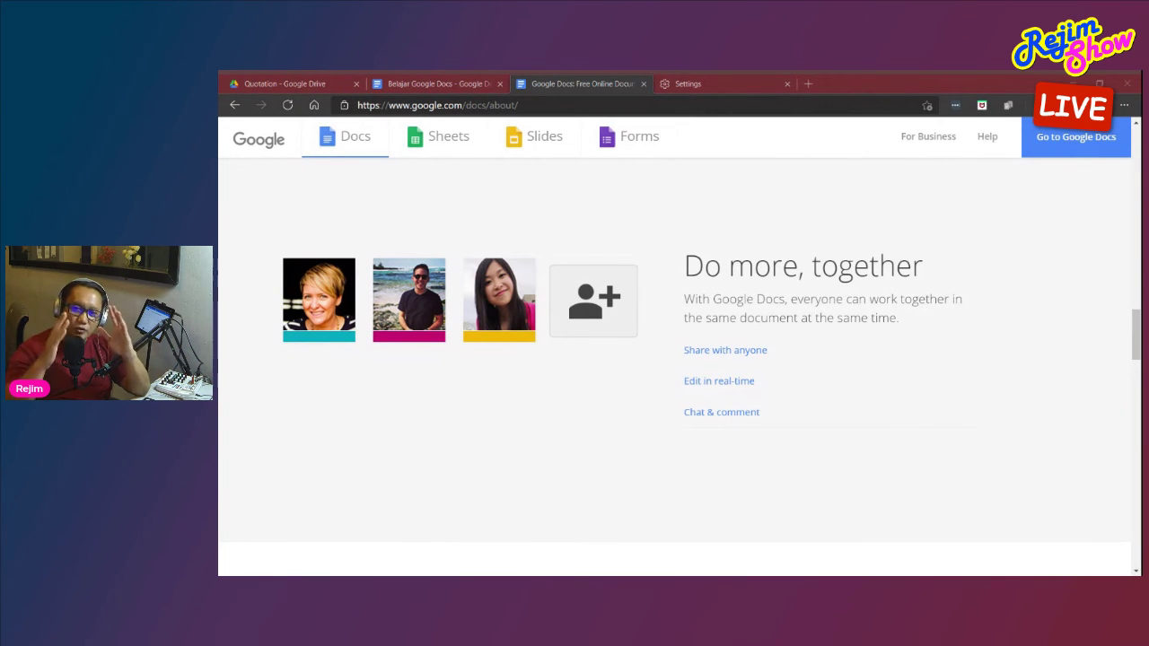
scroll(1082, 371, down, 5)
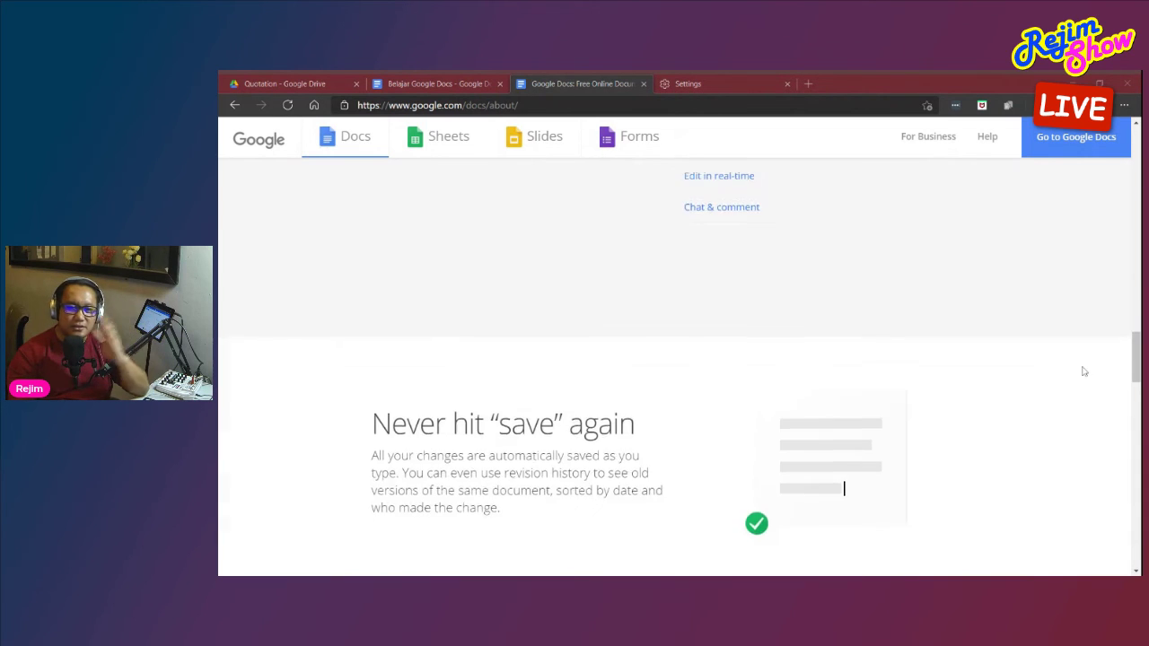
scroll(1084, 371, up, 1)
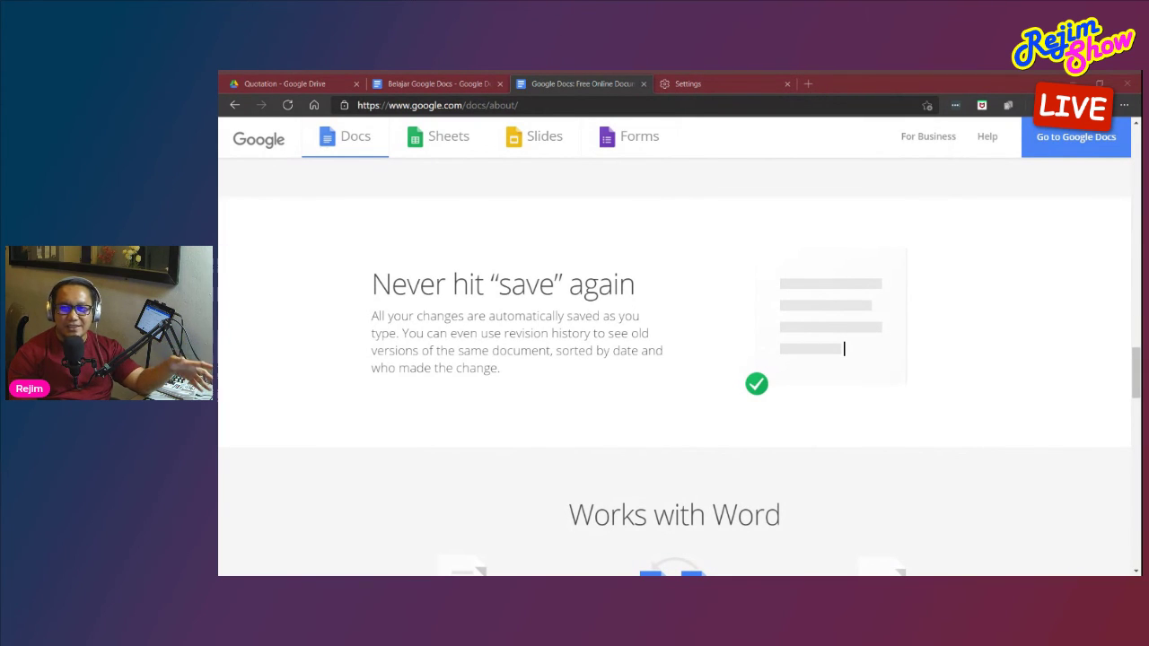
scroll(1084, 371, down, 5)
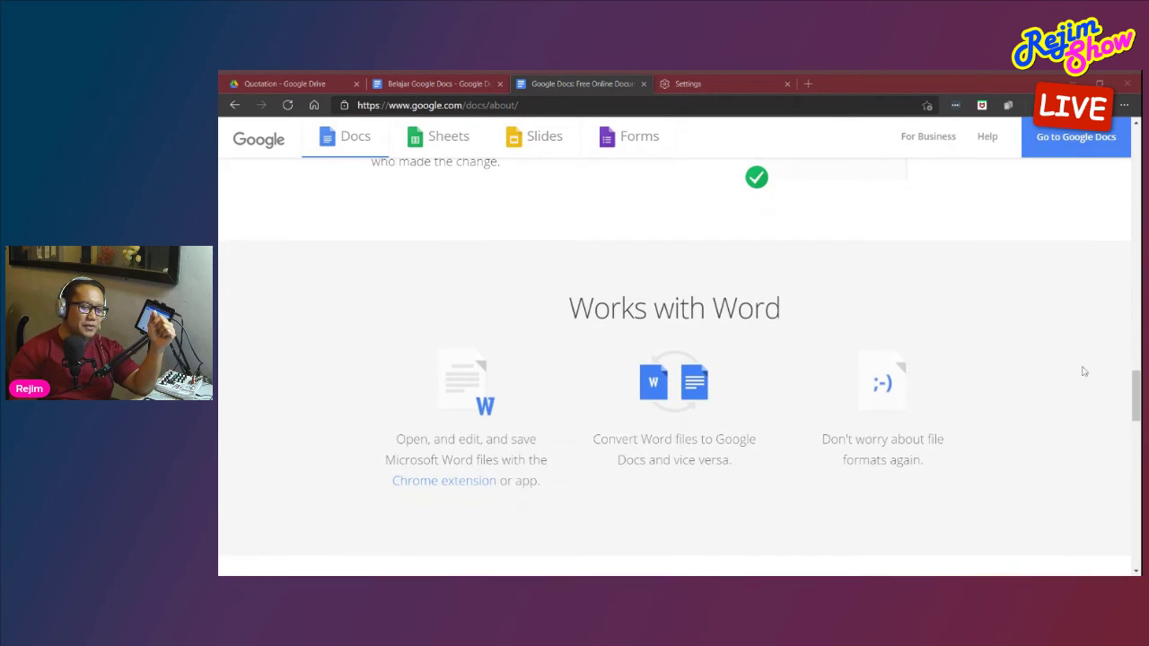
scroll(1084, 371, up, 2)
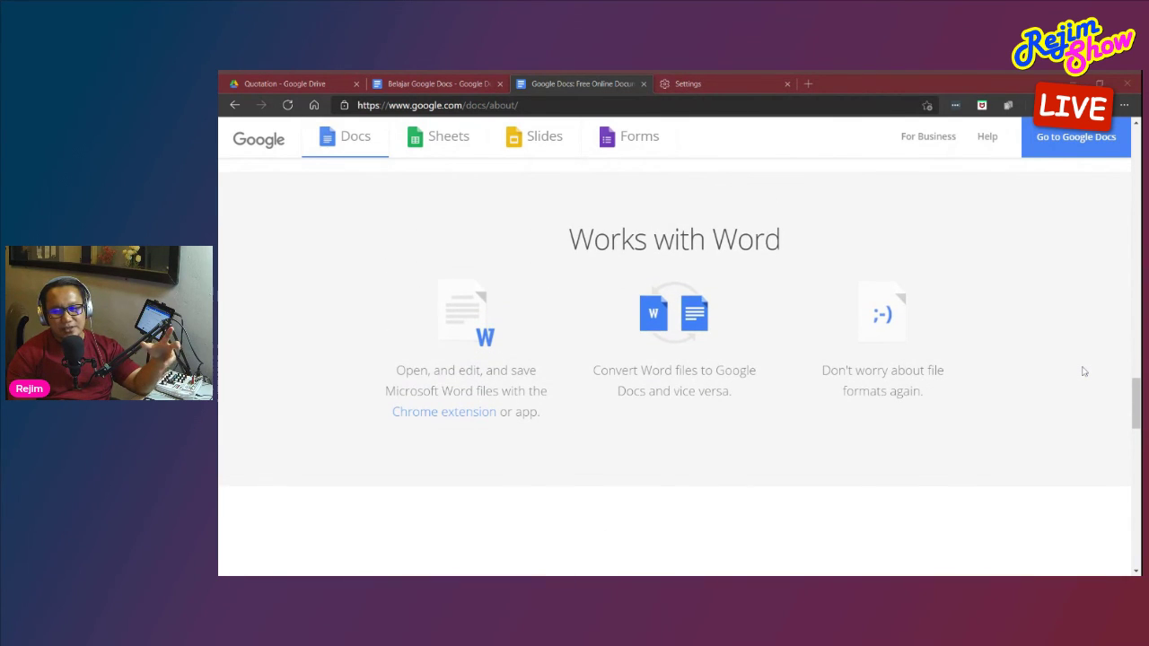
scroll(1084, 370, up, 1)
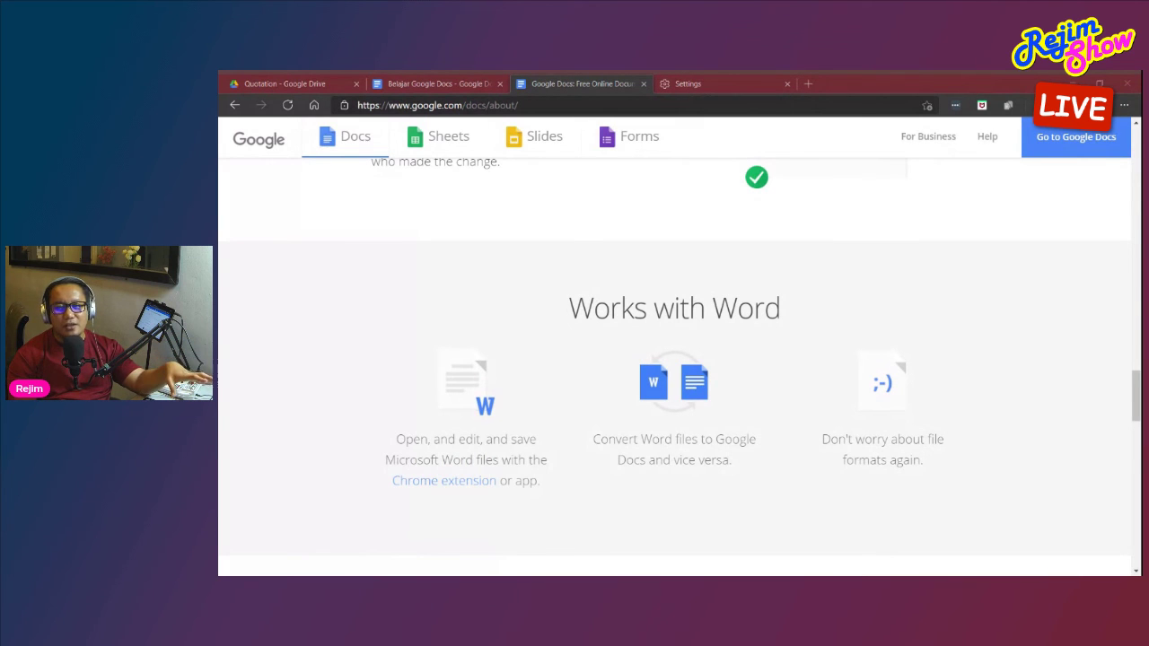
scroll(1084, 370, down, 8)
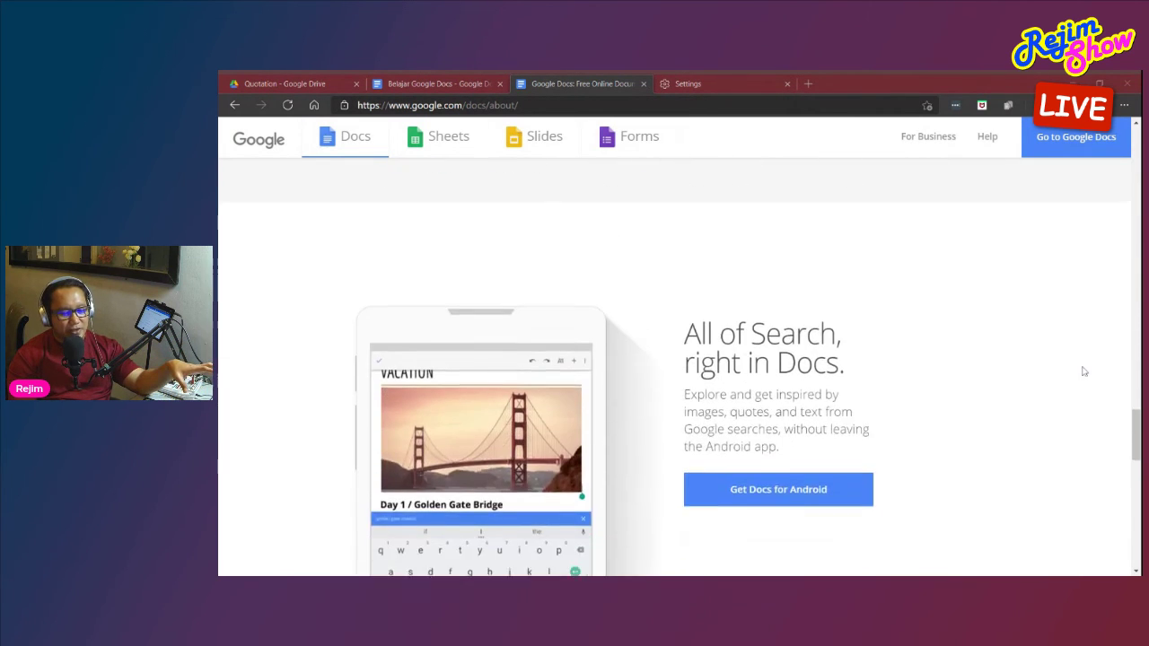
scroll(1083, 371, down, 8)
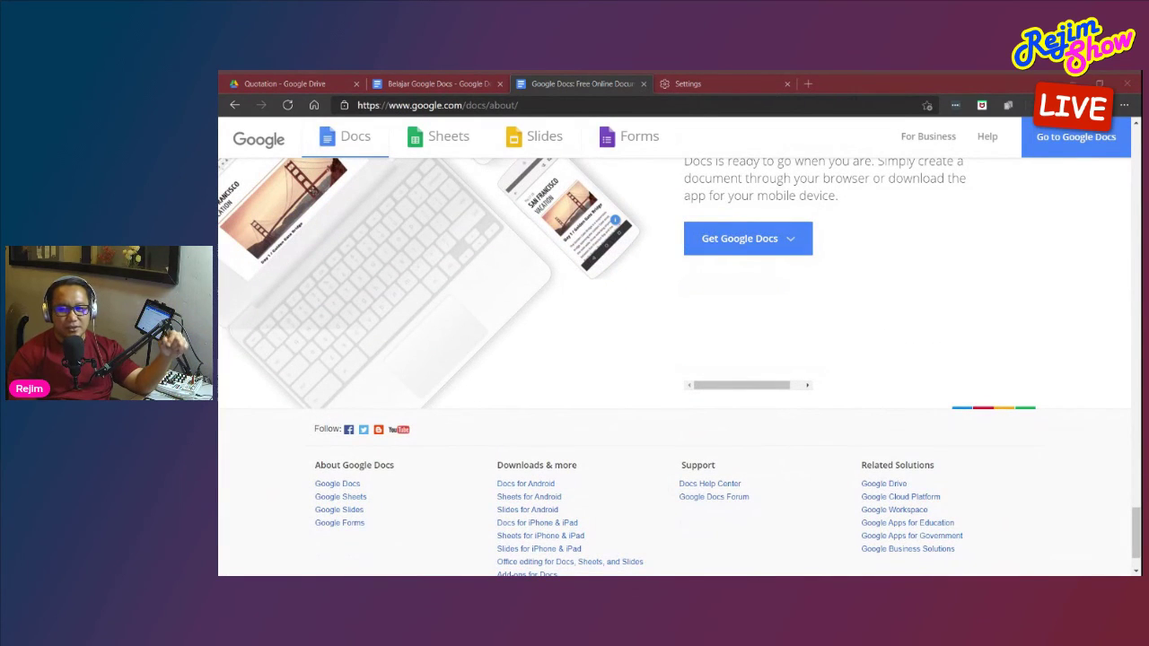
click(475, 85)
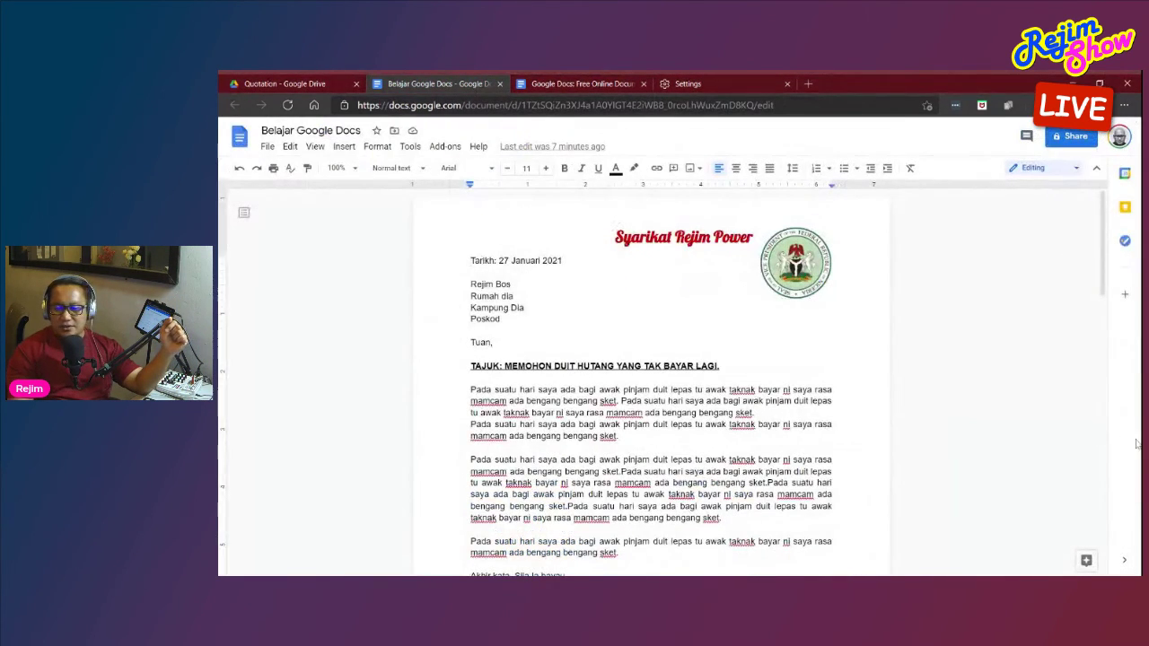